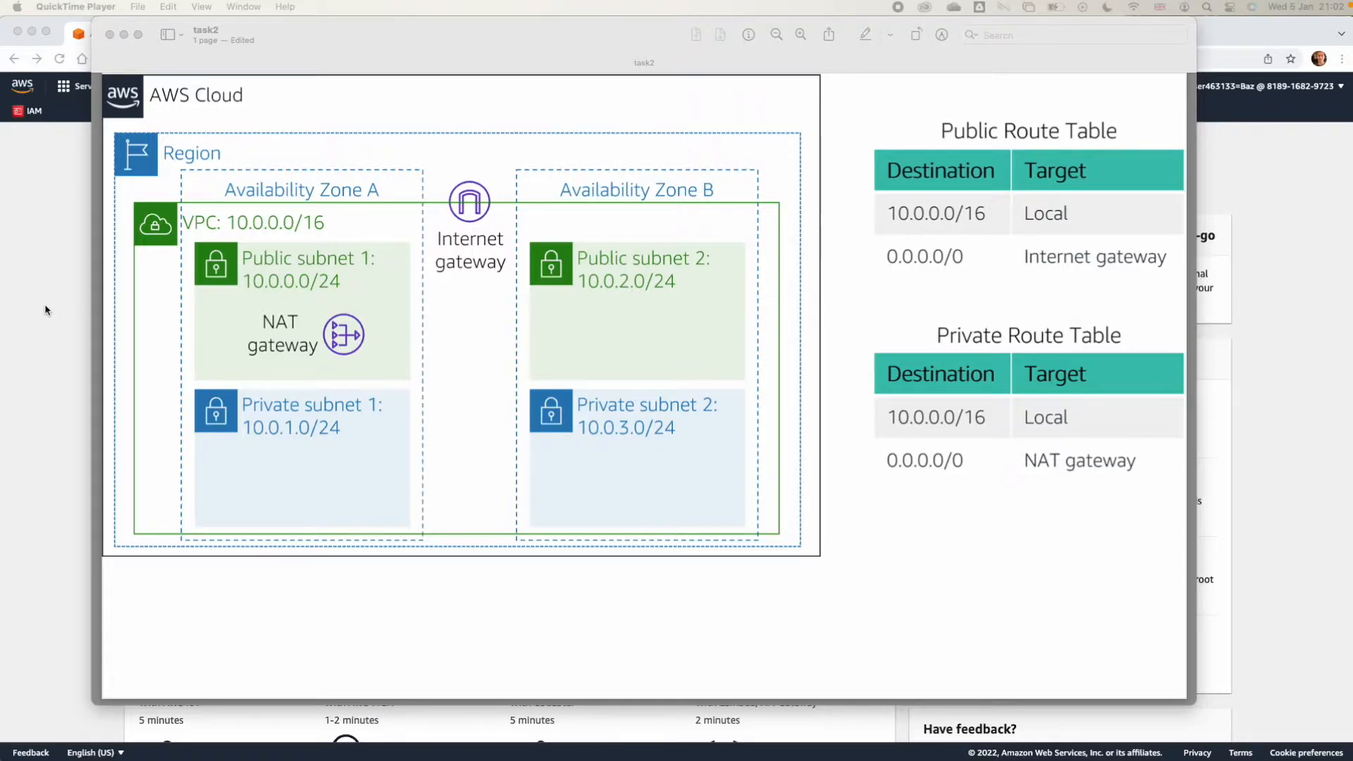
# Step: Open the VPC service, launch the VPC Wizard and select the VPC with Public and Private Subnets configuration
pyautogui.click(45, 310)
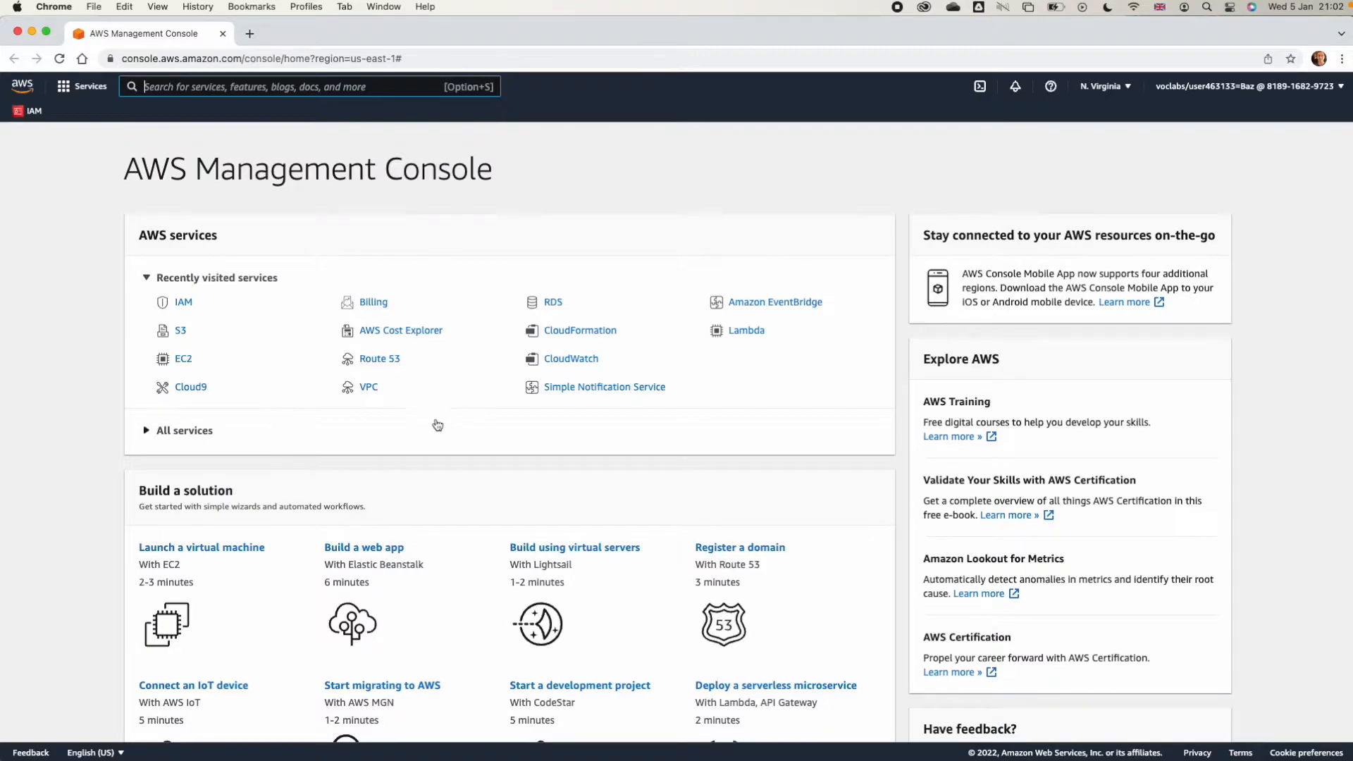
pyautogui.click(366, 388)
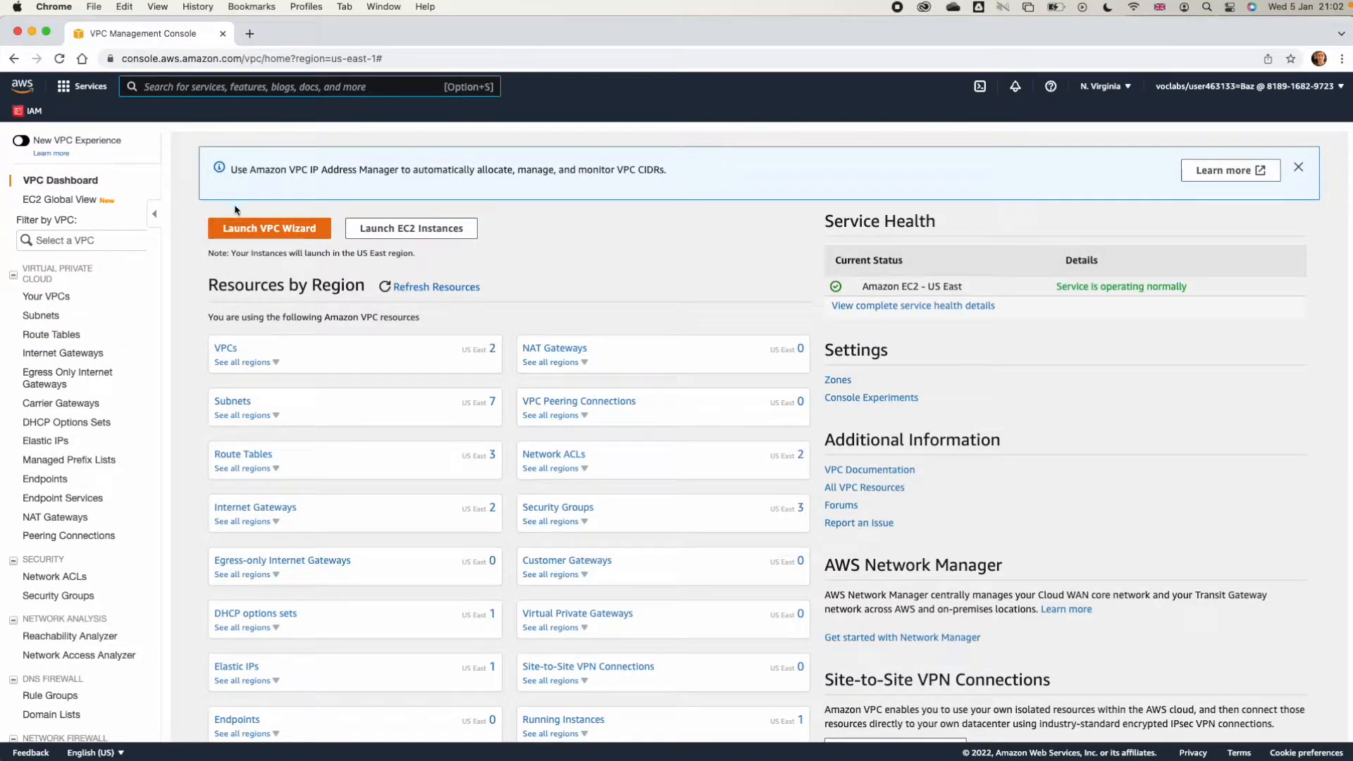
pyautogui.click(270, 229)
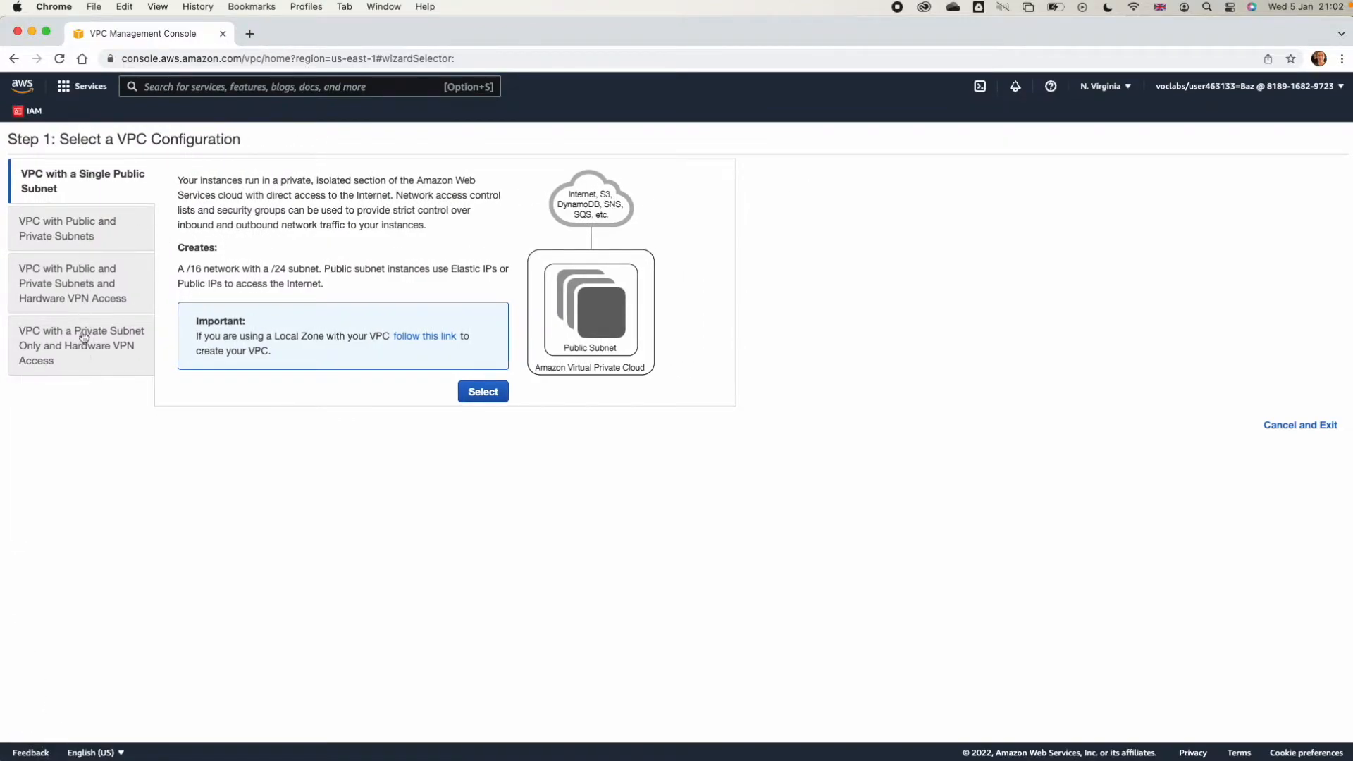
pyautogui.click(55, 243)
pyautogui.click(493, 421)
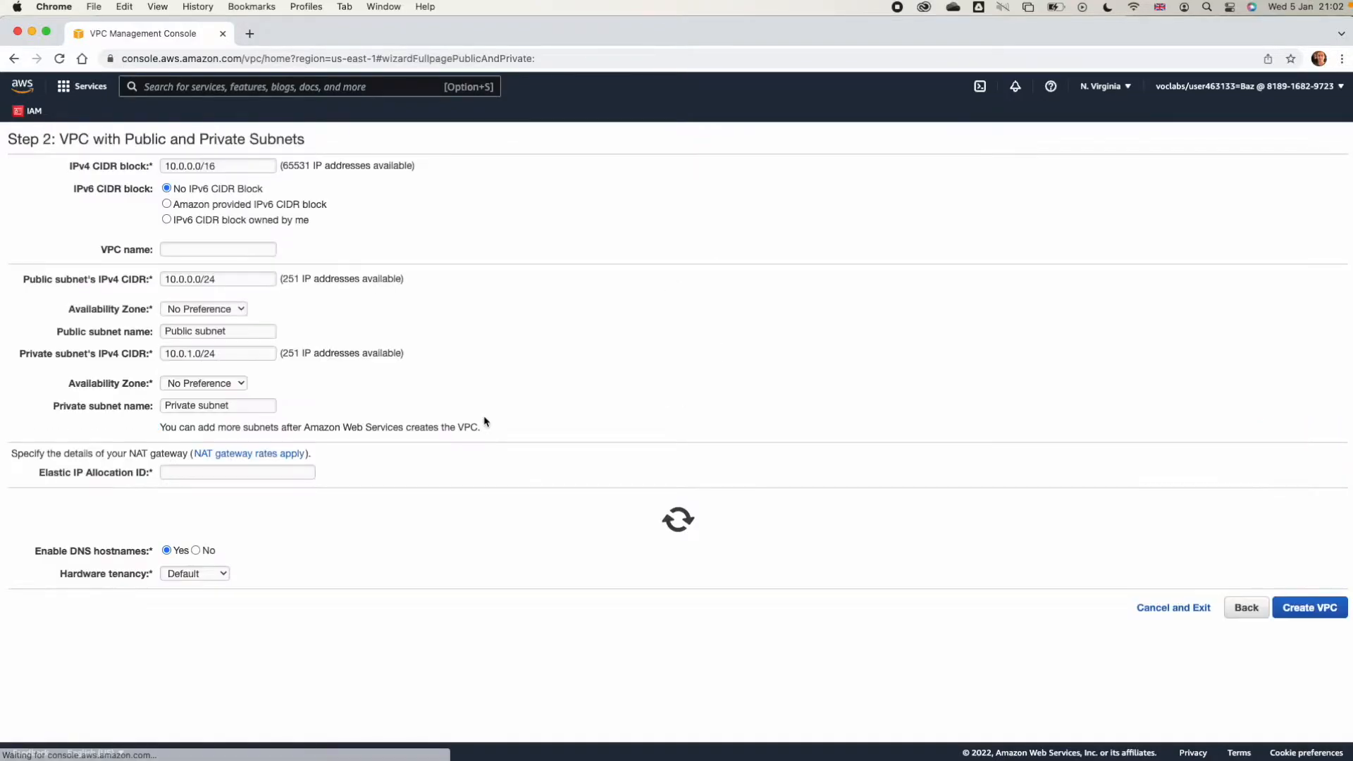
# Step: Name the VPC Lab_vpc, and set its public subnet to availability zone us-east-1a with the name Public subnet 1
pyautogui.click(208, 250)
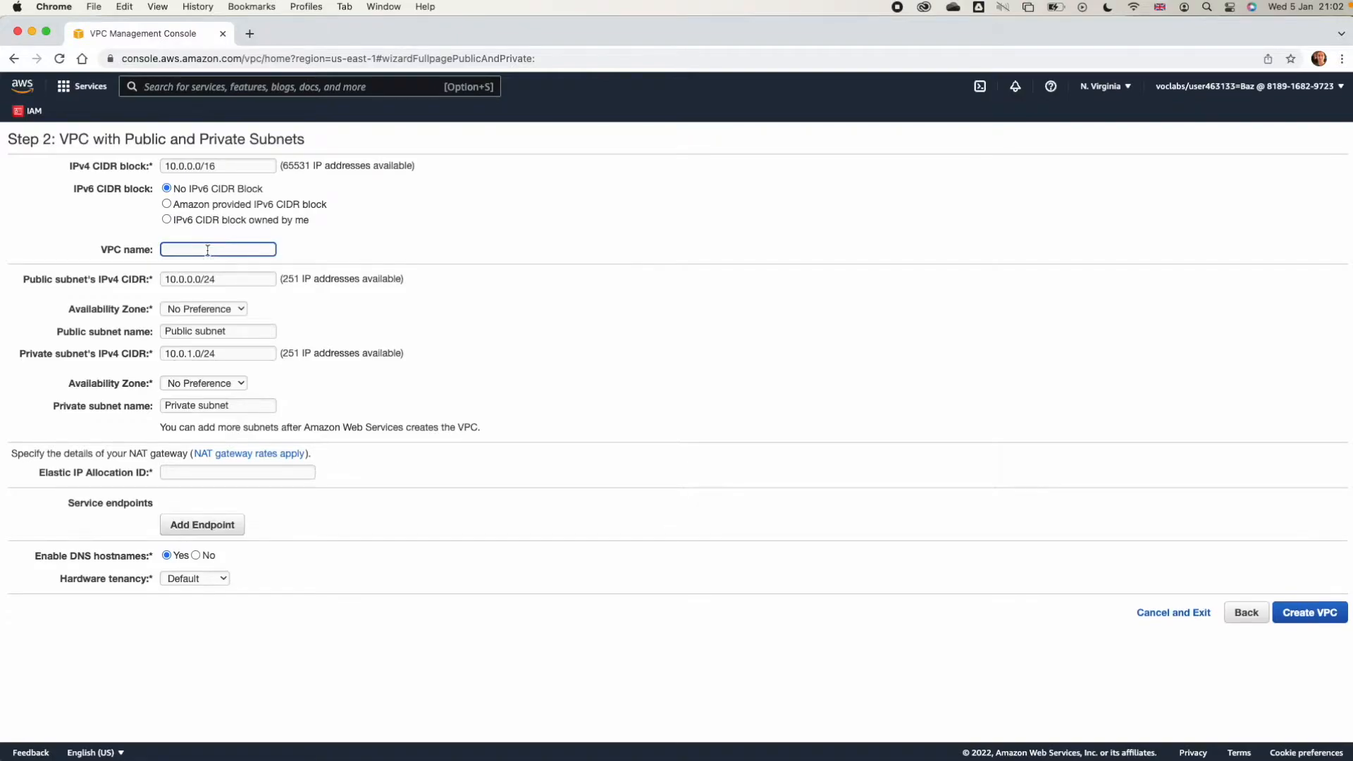
pyautogui.write('Lab_p')
pyautogui.press('BackSpace')
pyautogui.click(187, 309)
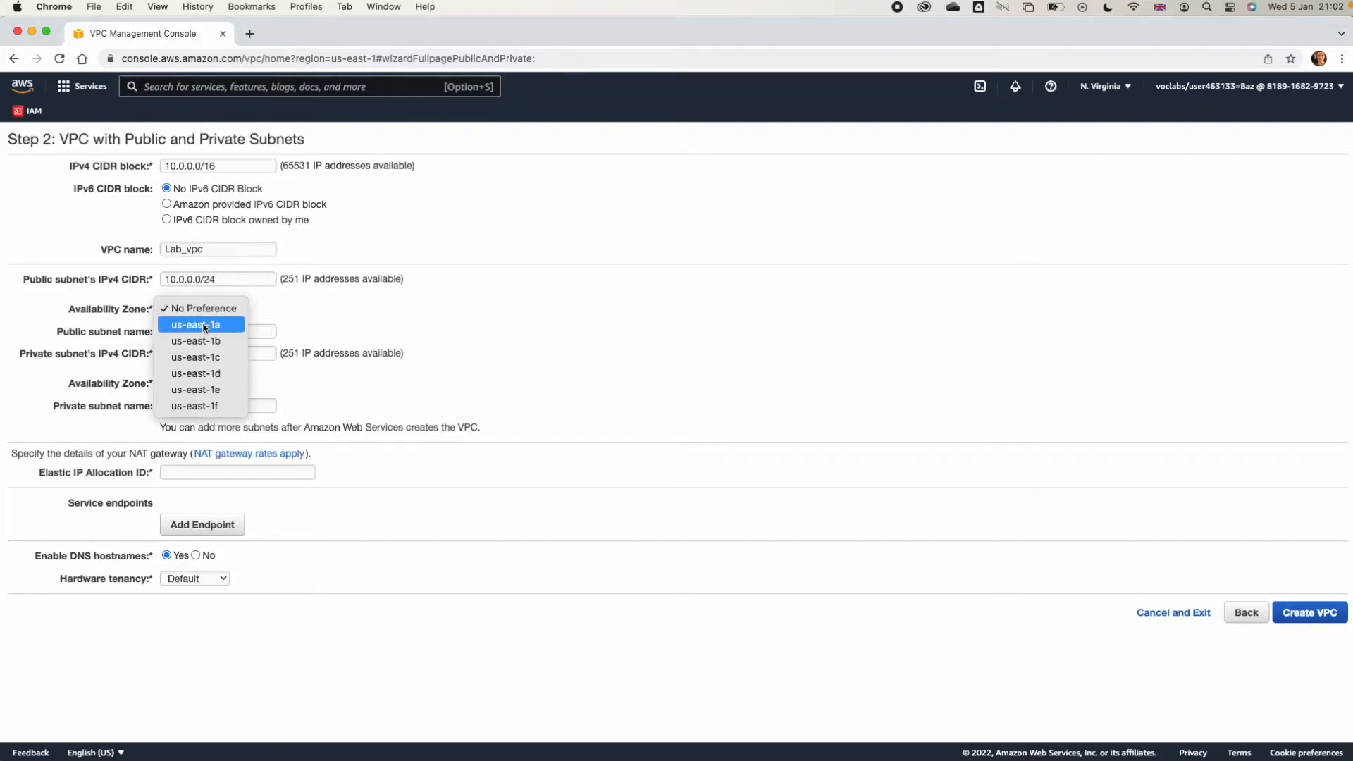
pyautogui.click(205, 329)
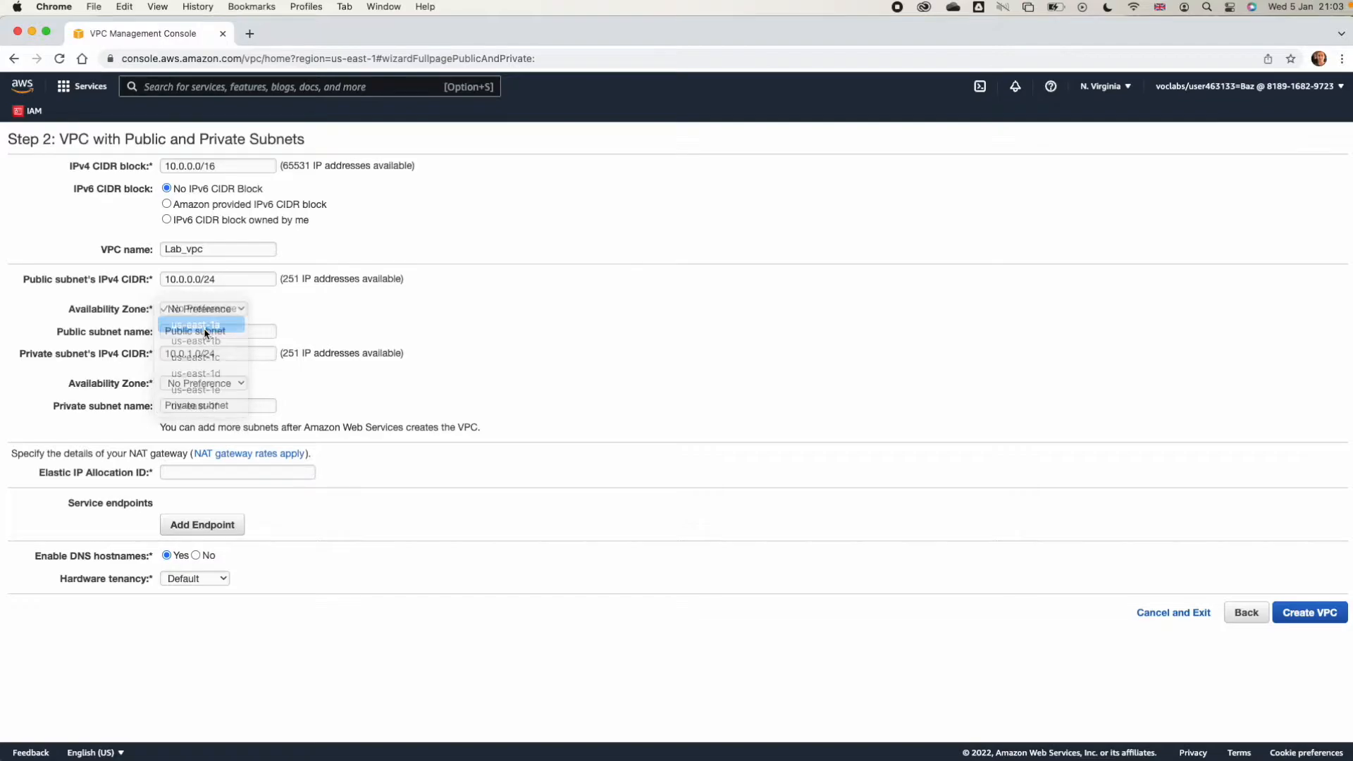
pyautogui.click(256, 333)
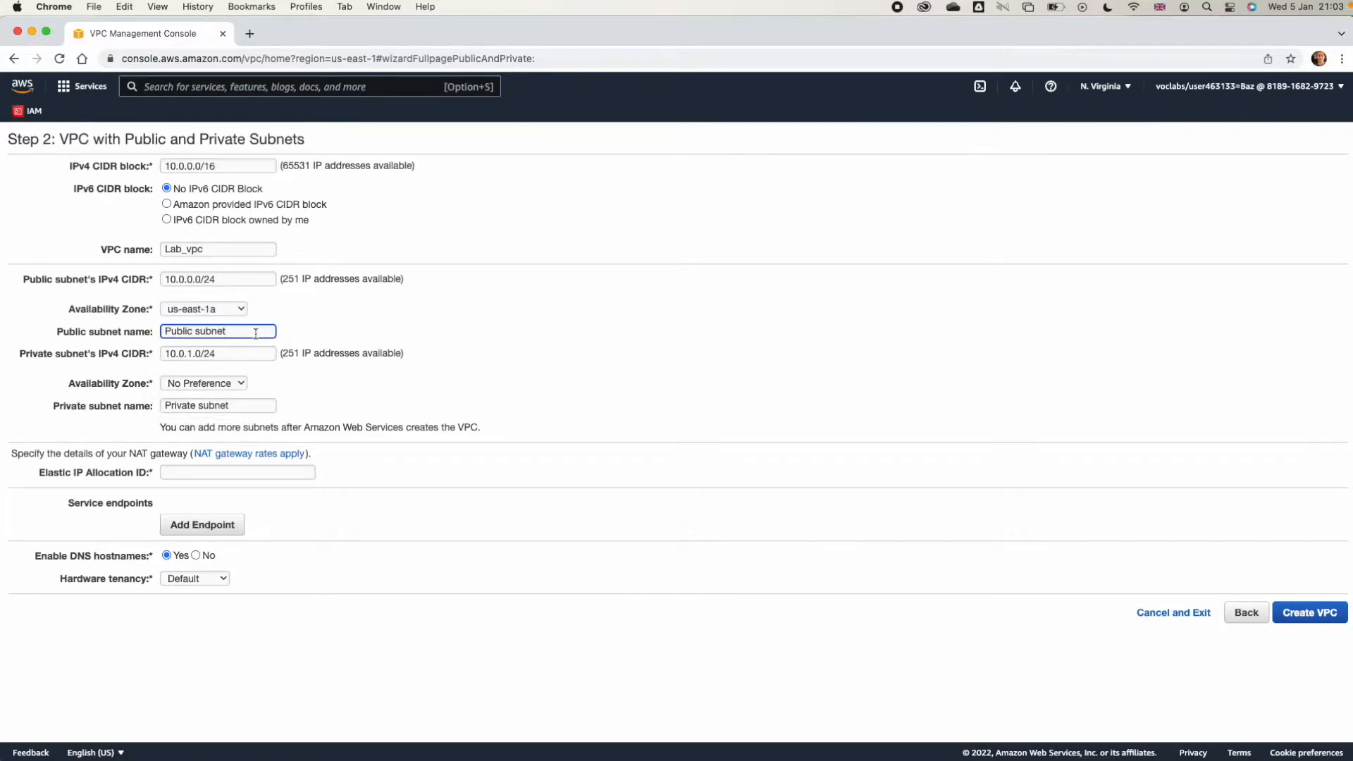
pyautogui.write('1')
# Step: Set the private subnet's availability zone to us-east-1a and name it Private subnet 1
pyautogui.click(212, 384)
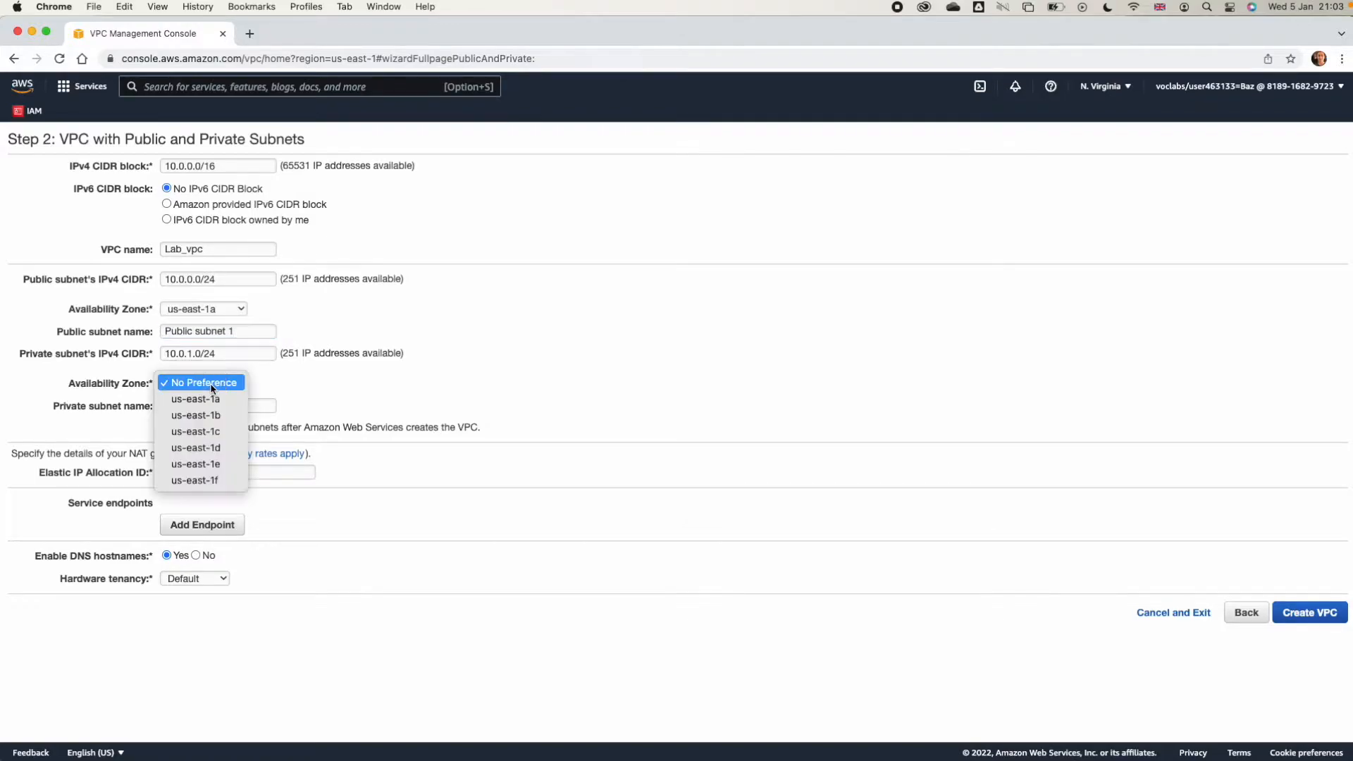
pyautogui.click(212, 400)
pyautogui.click(255, 408)
pyautogui.write('1')
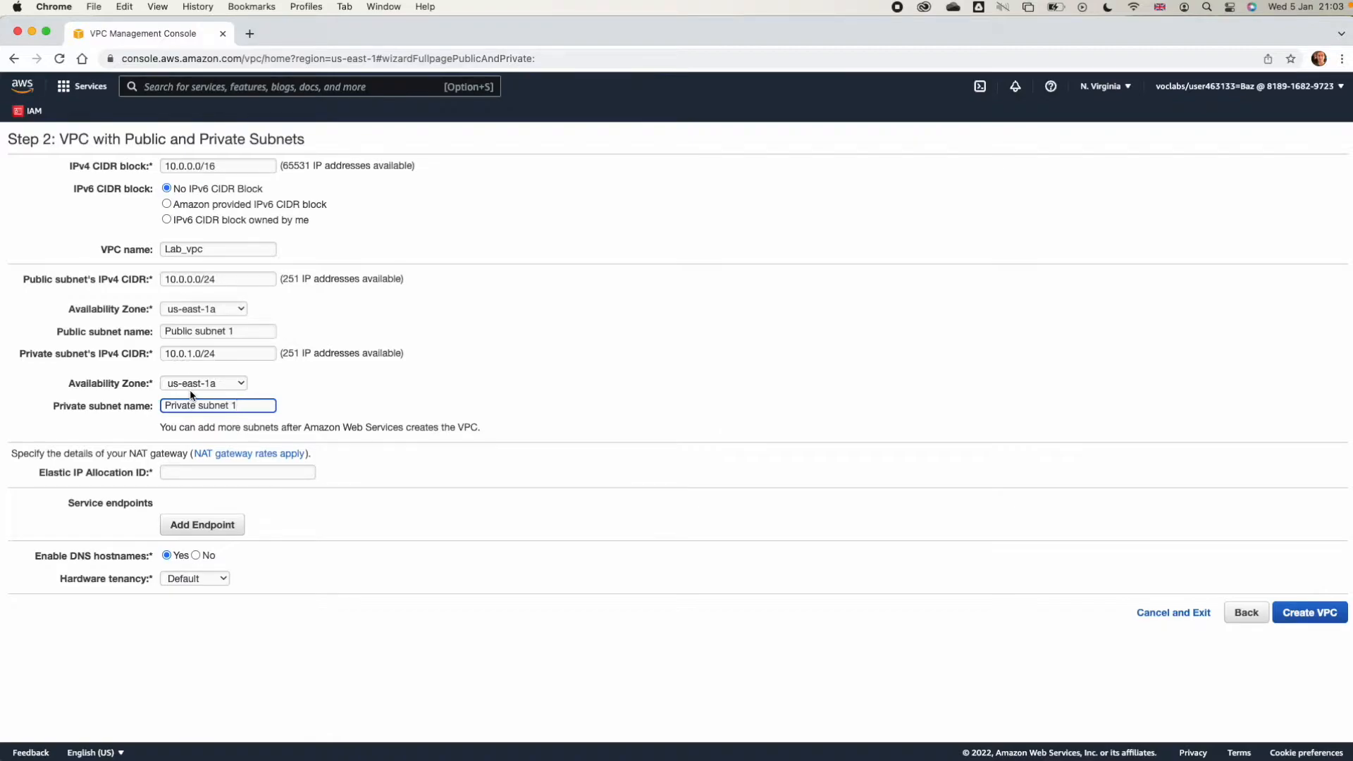
# Step: Assign the available Elastic IP allocation to the NAT gateway and create the VPC
pyautogui.click(228, 473)
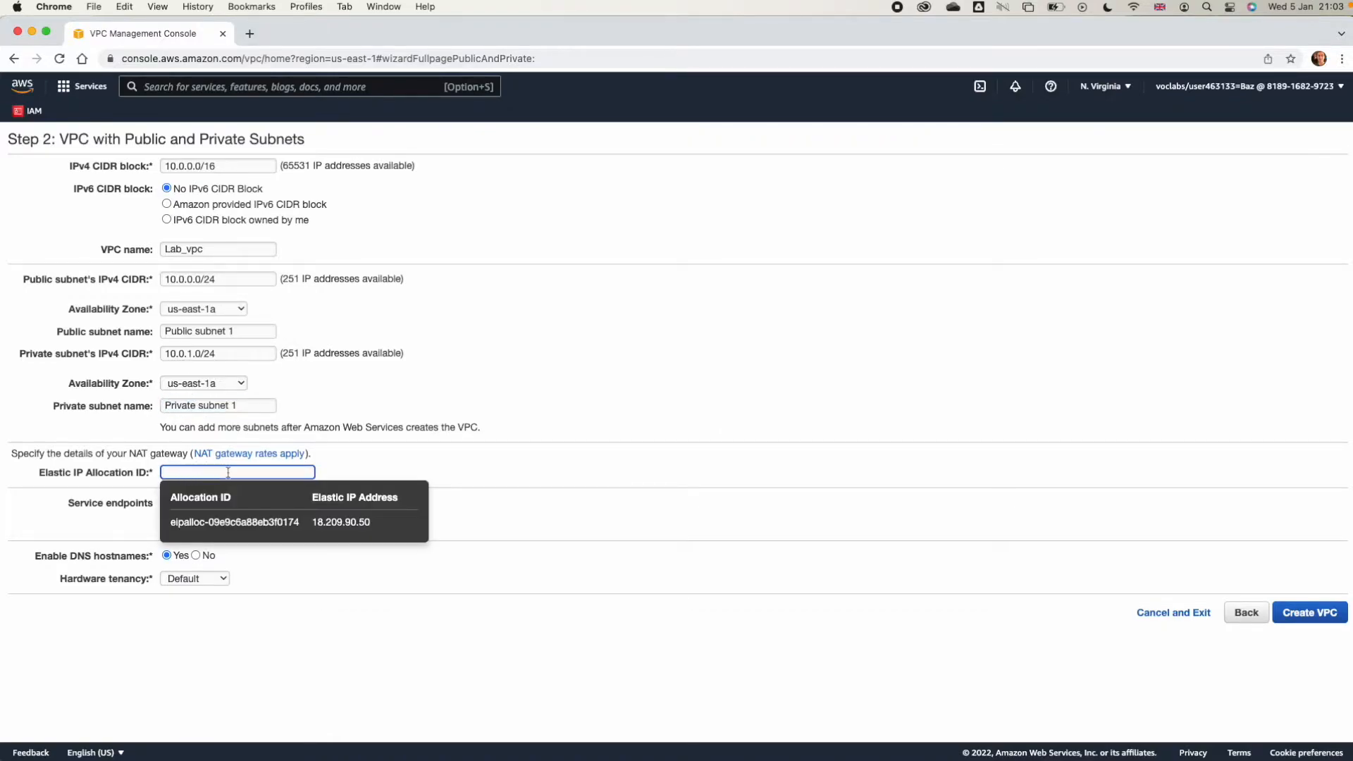
pyautogui.click(286, 528)
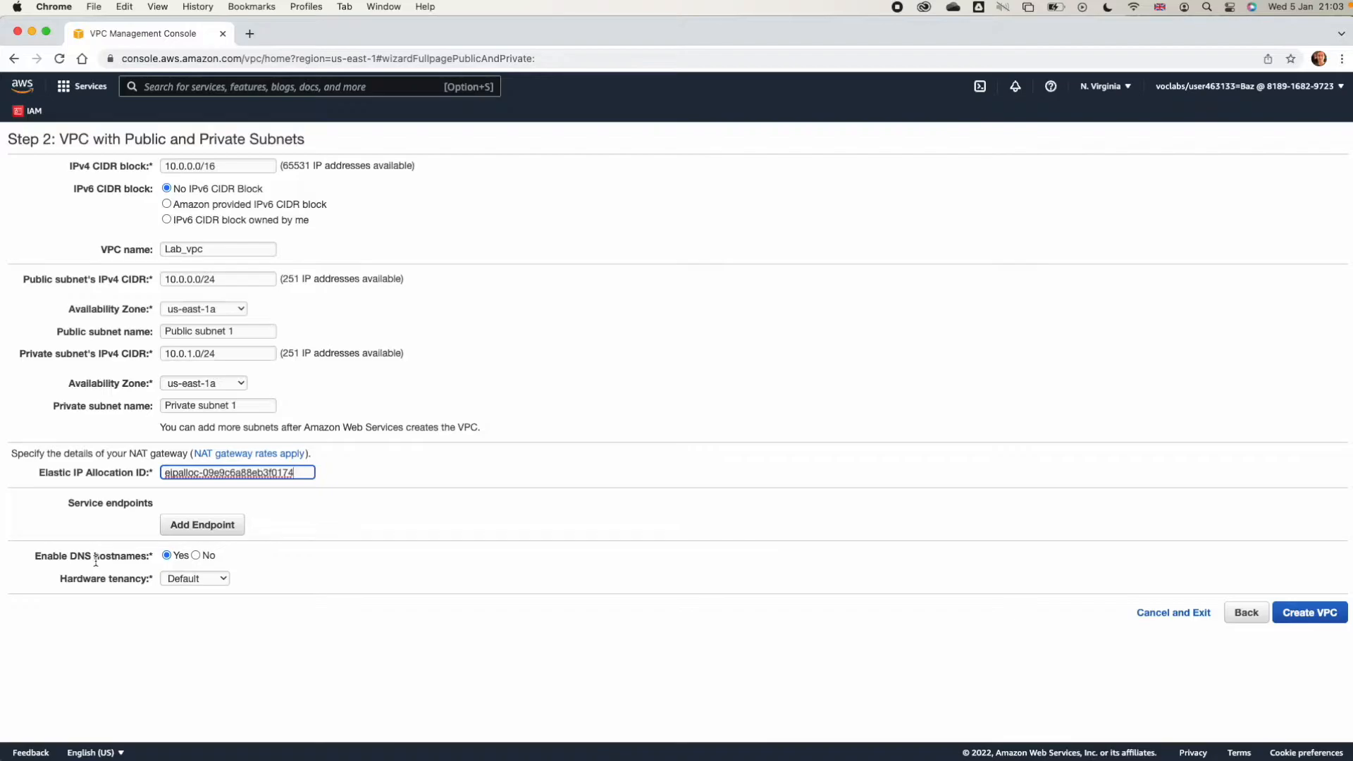
pyautogui.click(1317, 614)
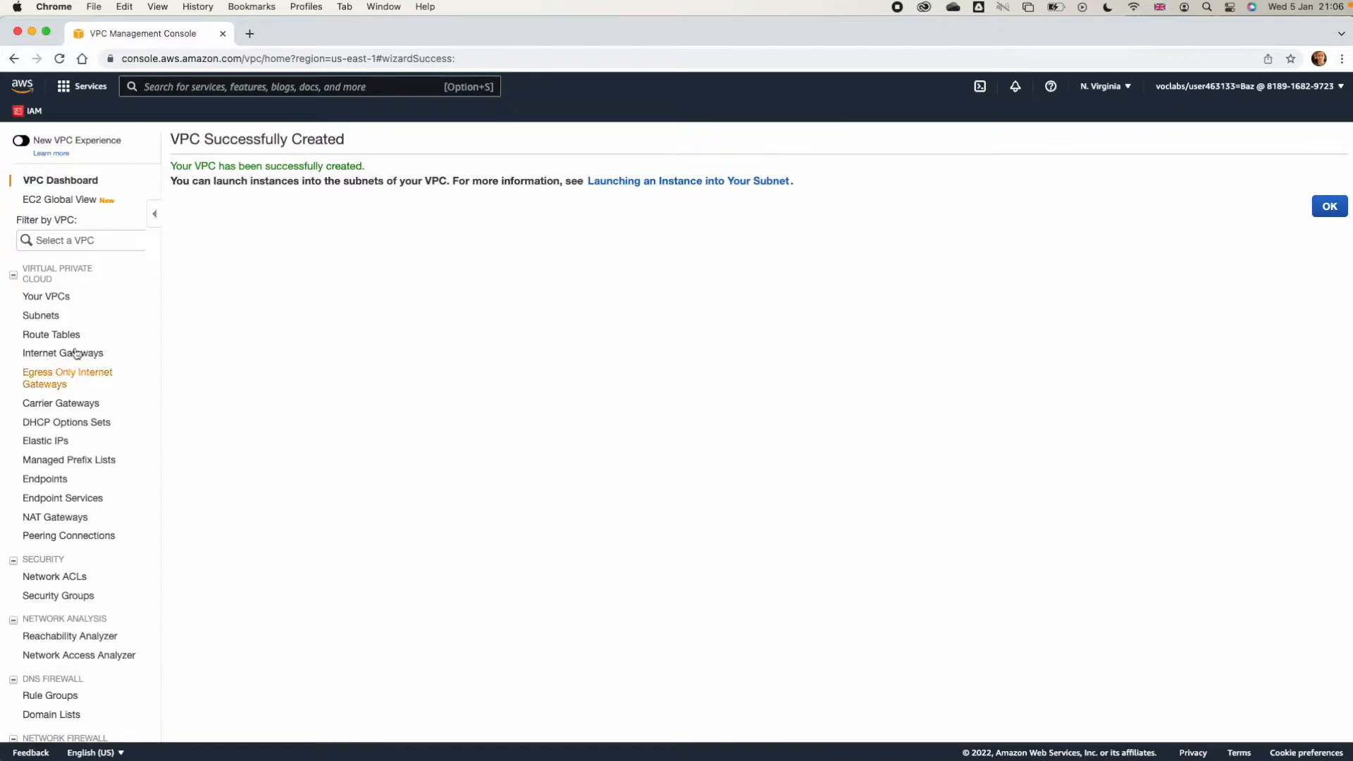
# Step: Start a new subnet in Lab_vpc named Public Subnet 2 in availability zone us-east-1b
pyautogui.click(52, 318)
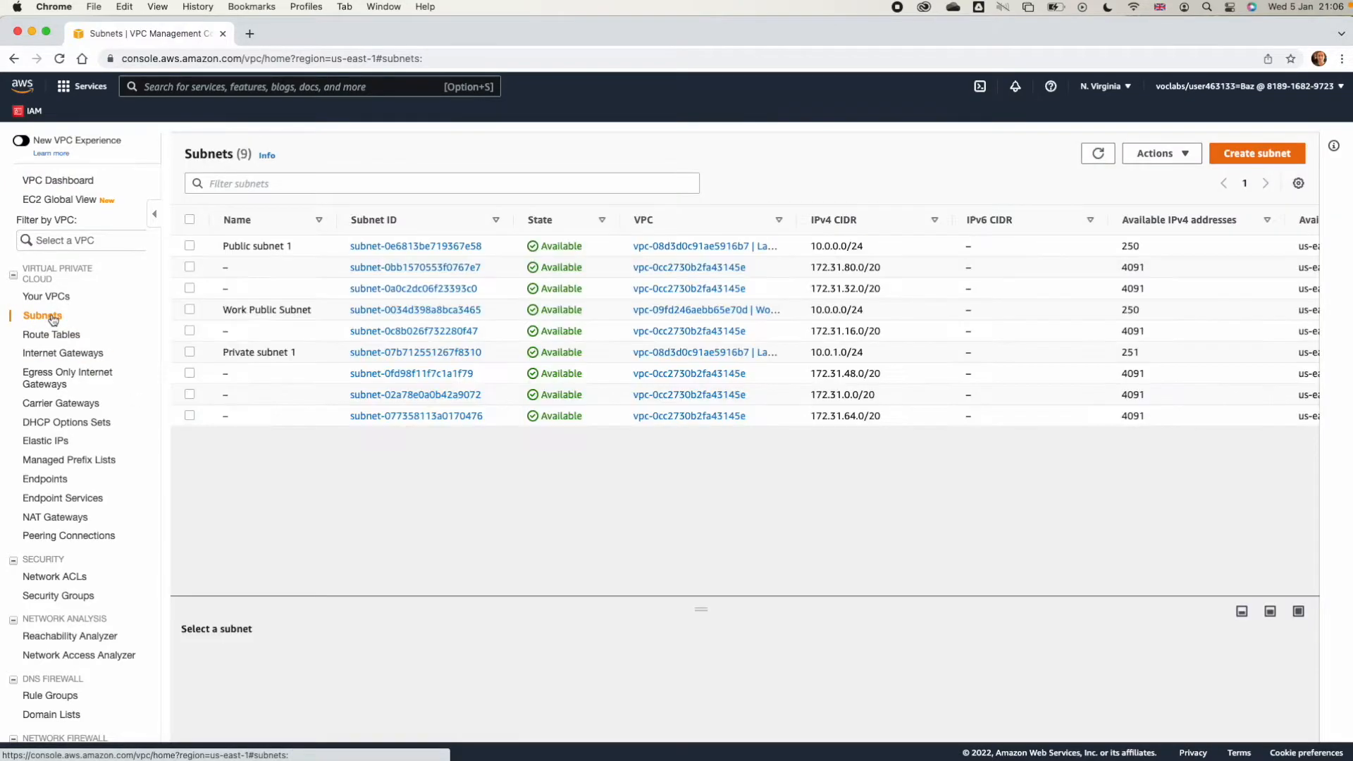
pyautogui.click(1244, 156)
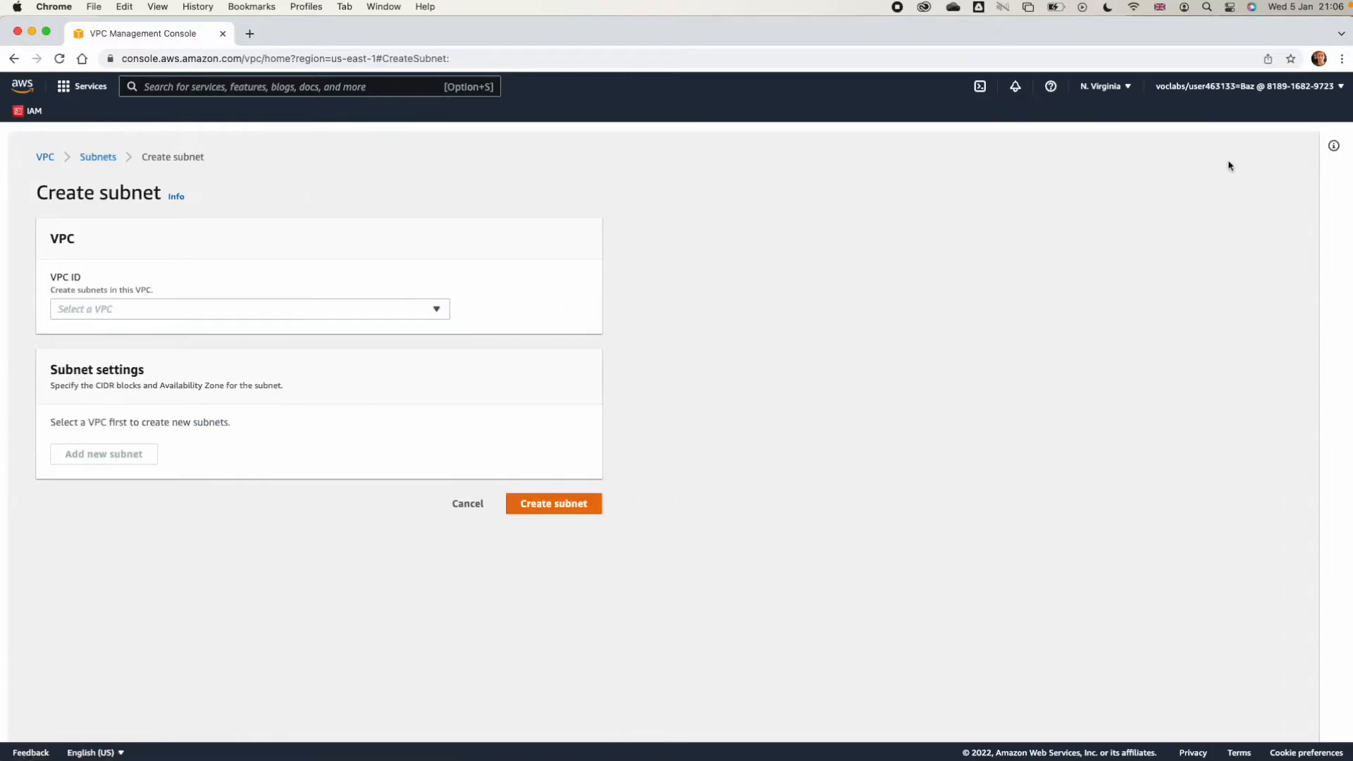
pyautogui.click(171, 310)
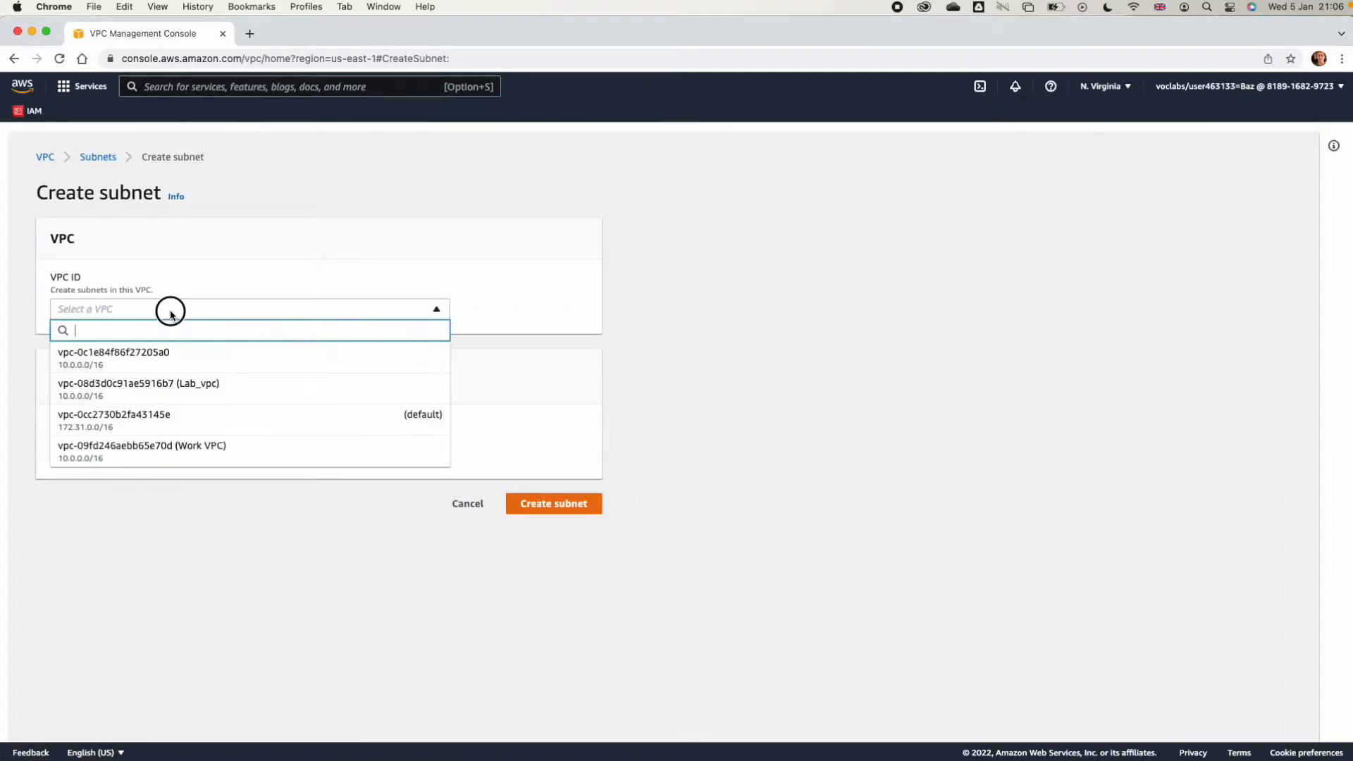
pyautogui.click(167, 383)
pyautogui.click(177, 553)
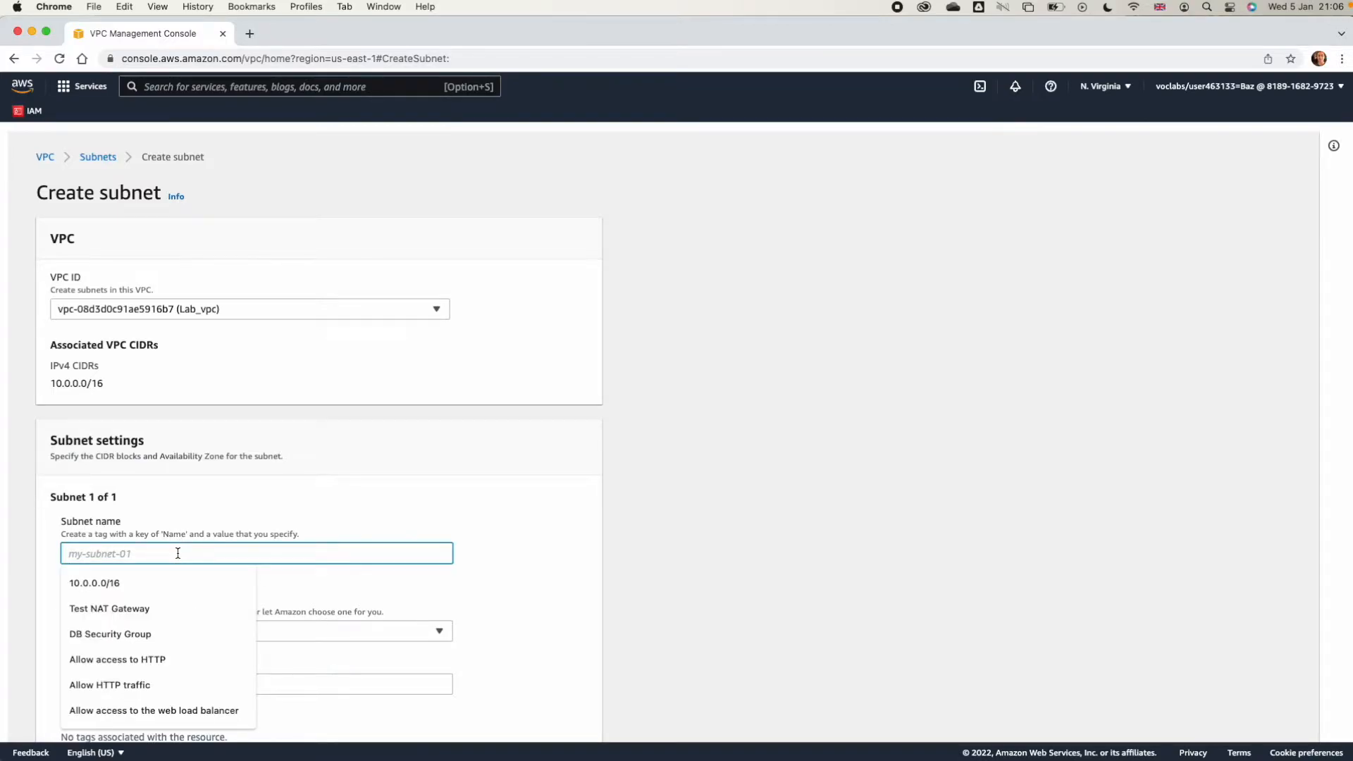
pyautogui.write('Public Subnet 2')
pyautogui.click(147, 631)
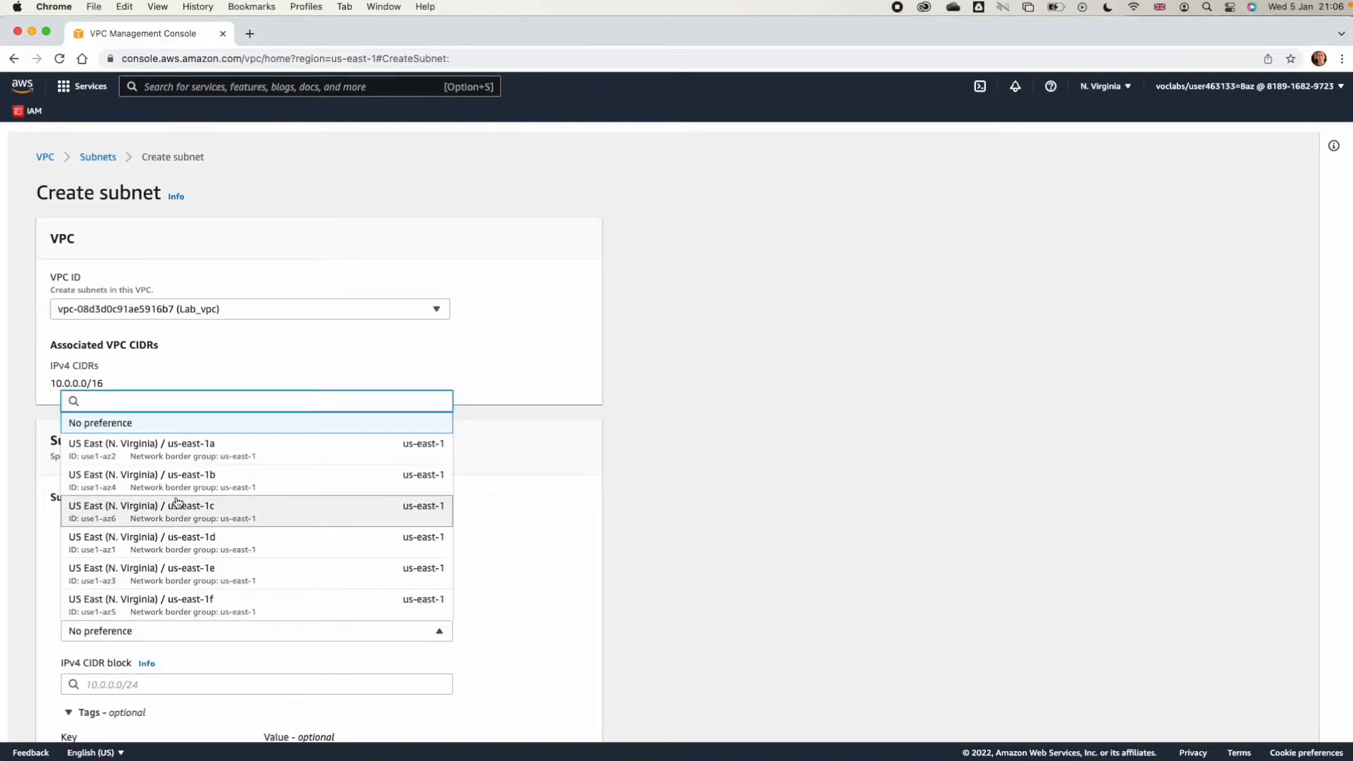
pyautogui.click(229, 477)
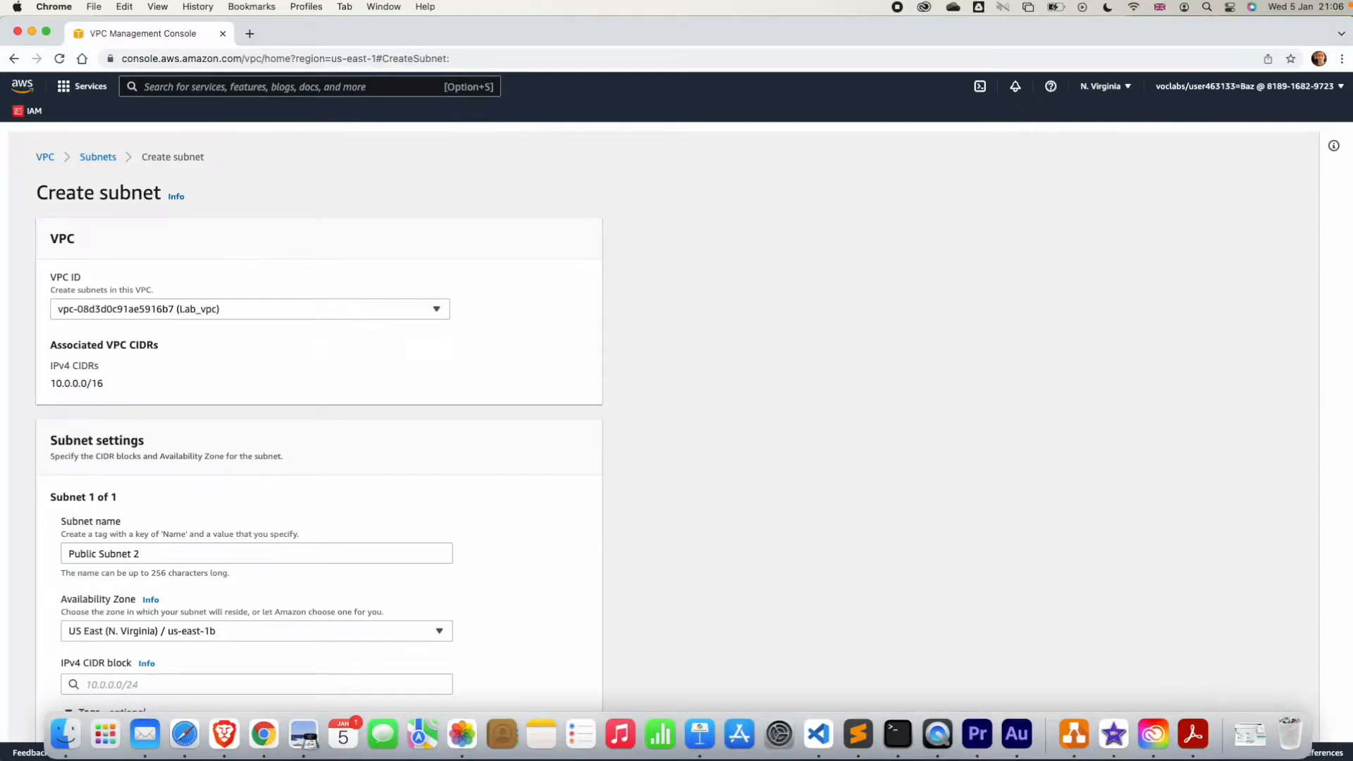
# Step: Check the task2 diagram for Public Subnet 2's address range, set its IPv4 CIDR block to 10.0.2.0/24 and create the subnet
pyautogui.press('super+Tab')
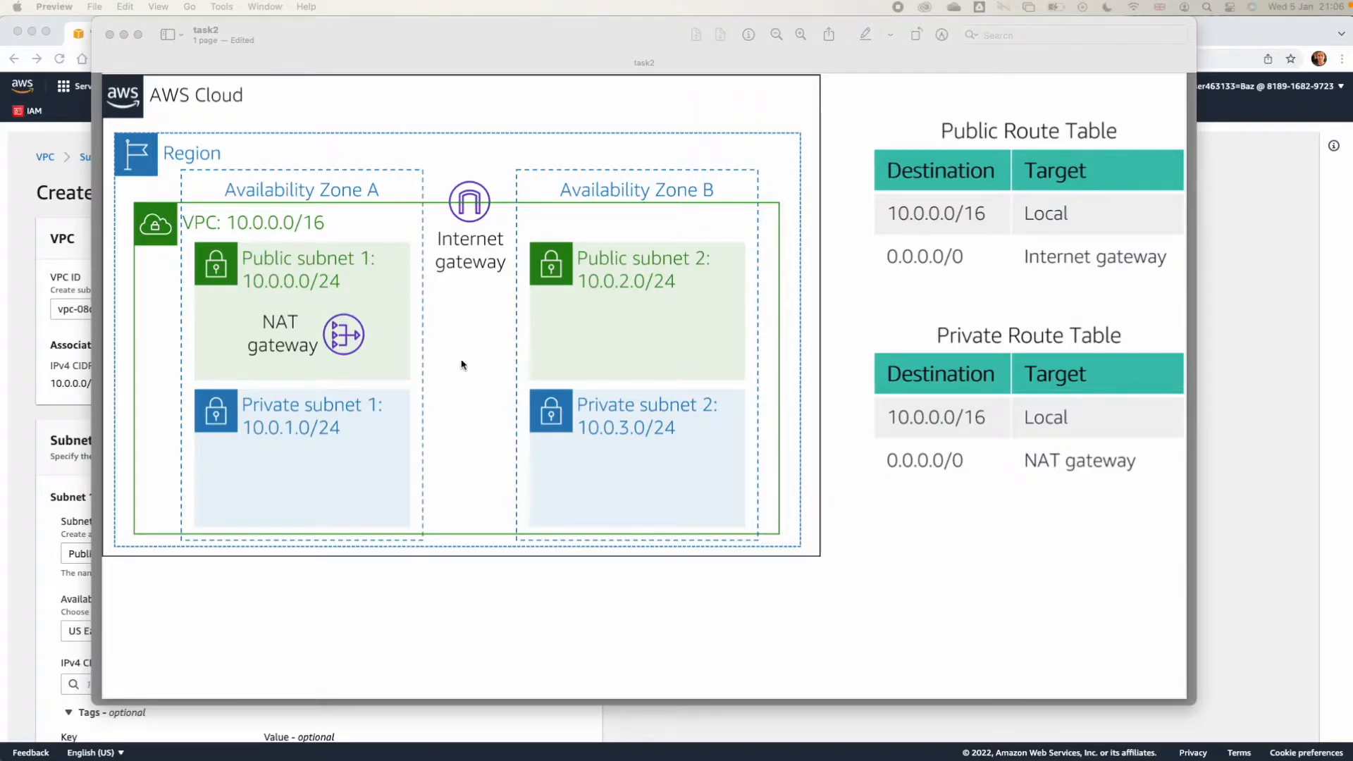
pyautogui.click(41, 601)
pyautogui.click(125, 679)
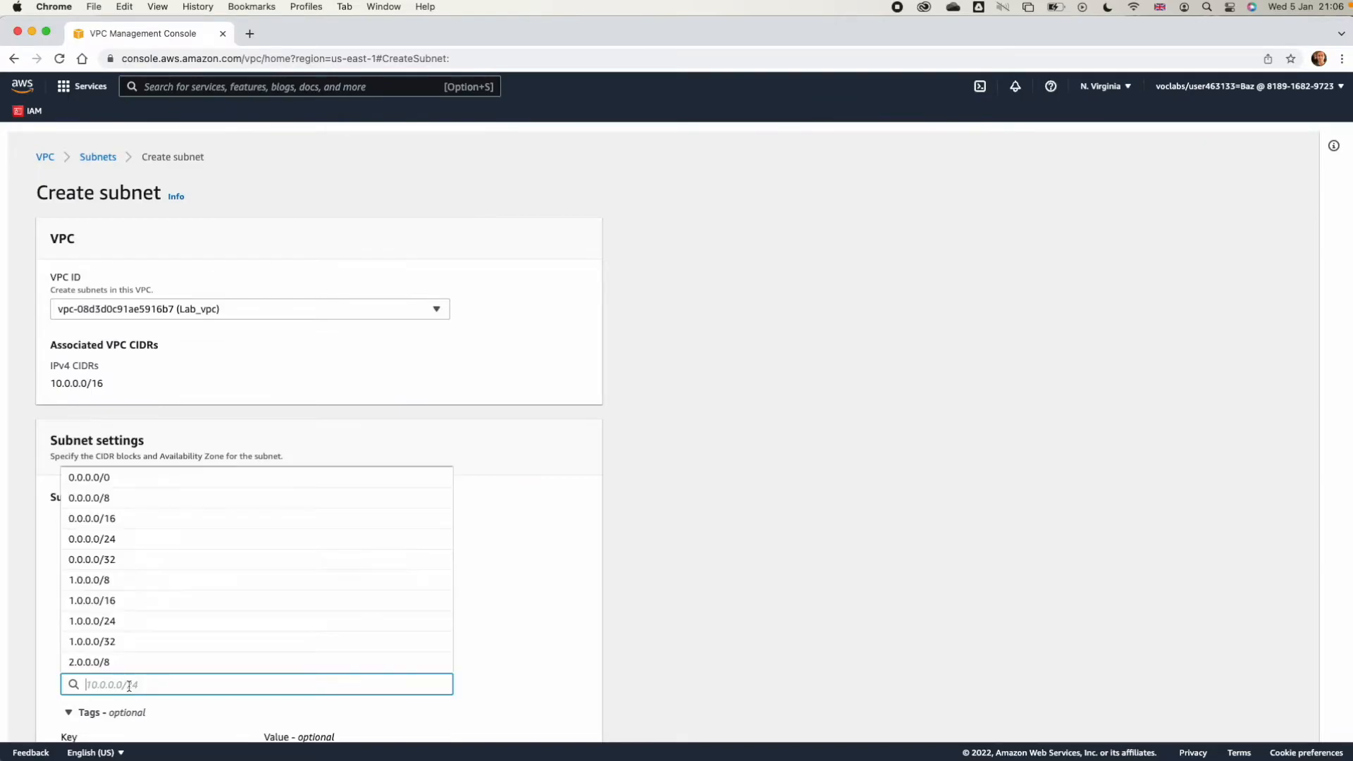
pyautogui.write('10')
pyautogui.click(358, 484)
pyautogui.scroll(-3, 358, 485)
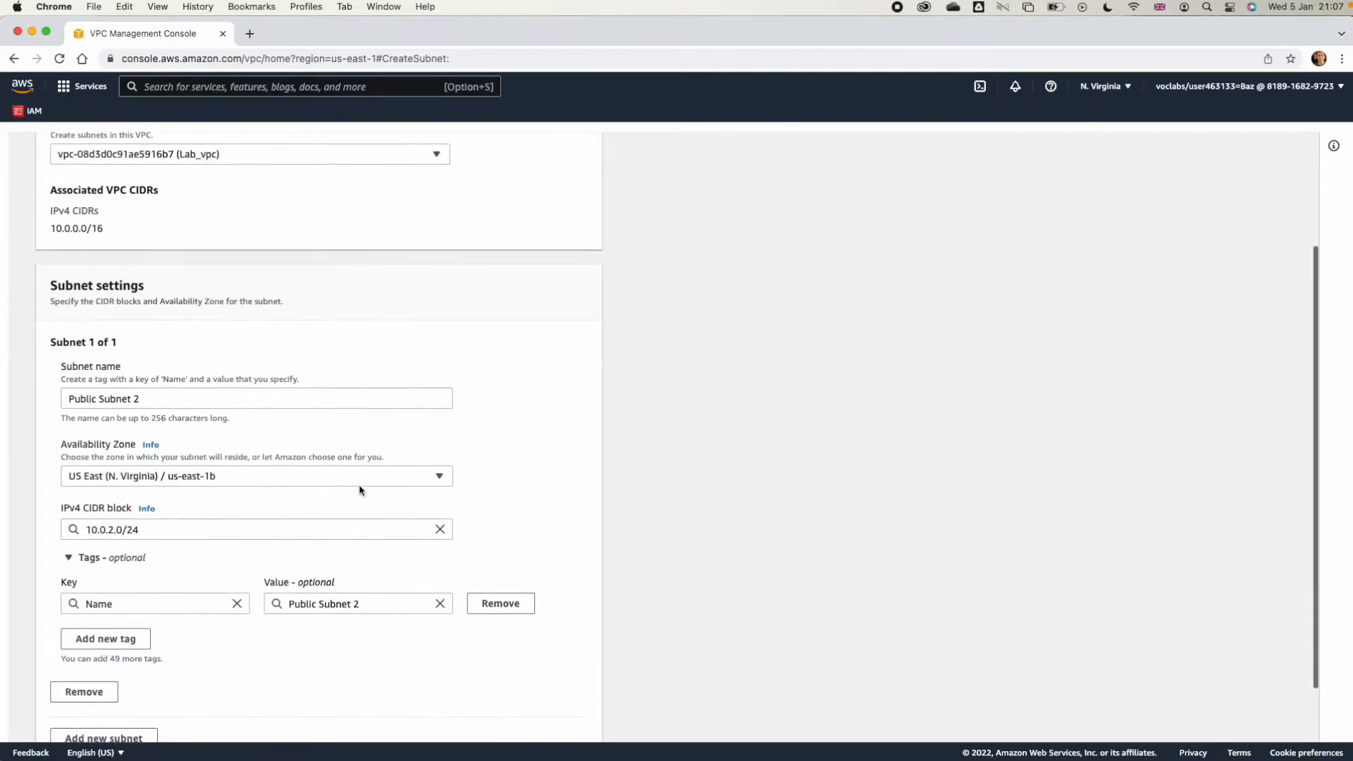
pyautogui.click(552, 719)
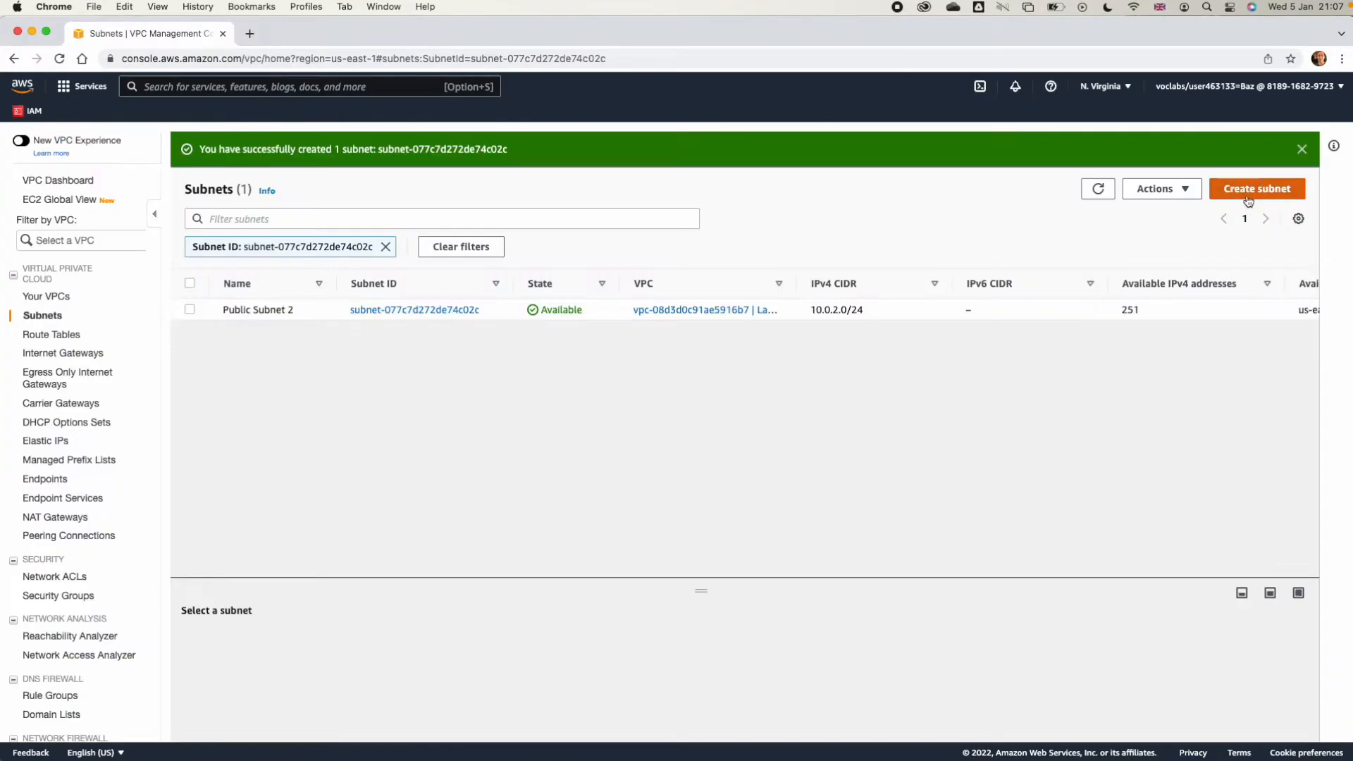
# Step: Start another subnet in Lab_vpc named Private Subnet 2 in availability zone us-east-1b
pyautogui.click(1244, 191)
pyautogui.click(341, 307)
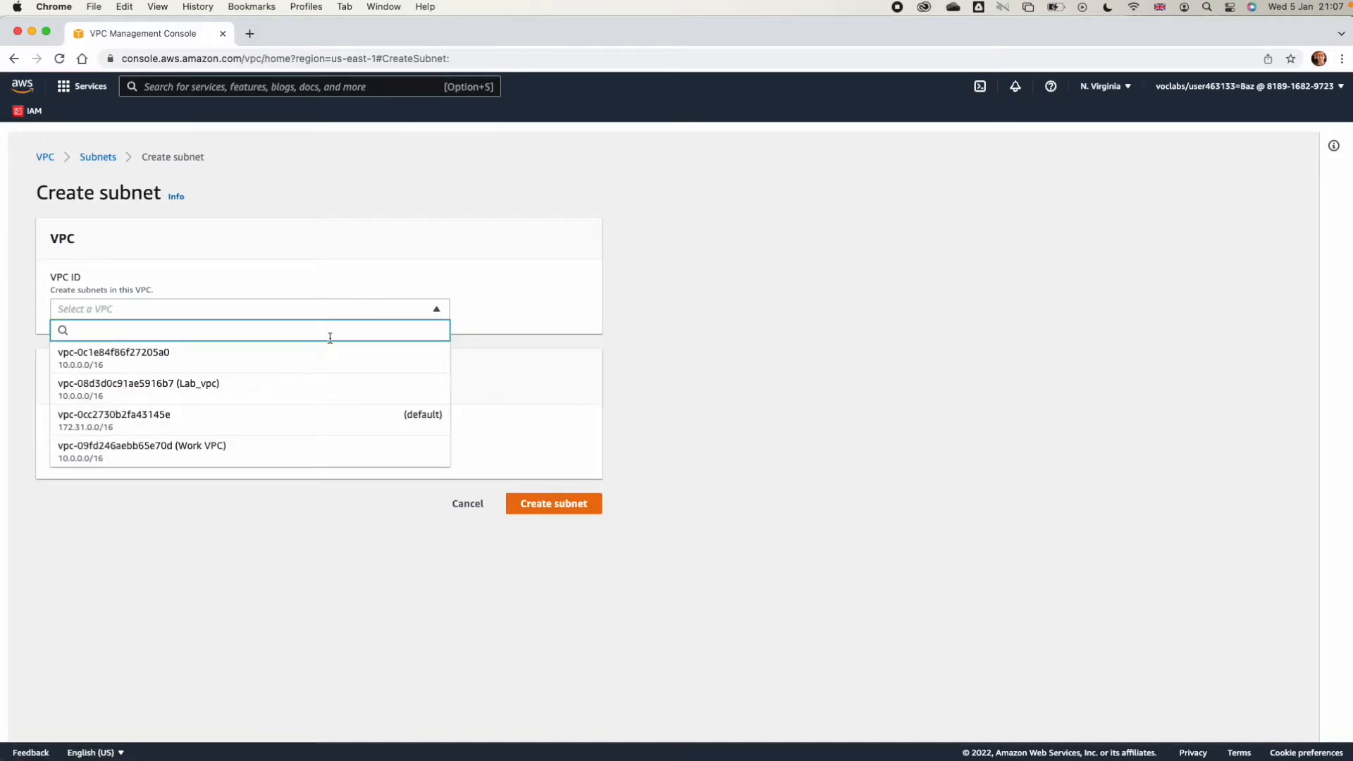
pyautogui.click(305, 384)
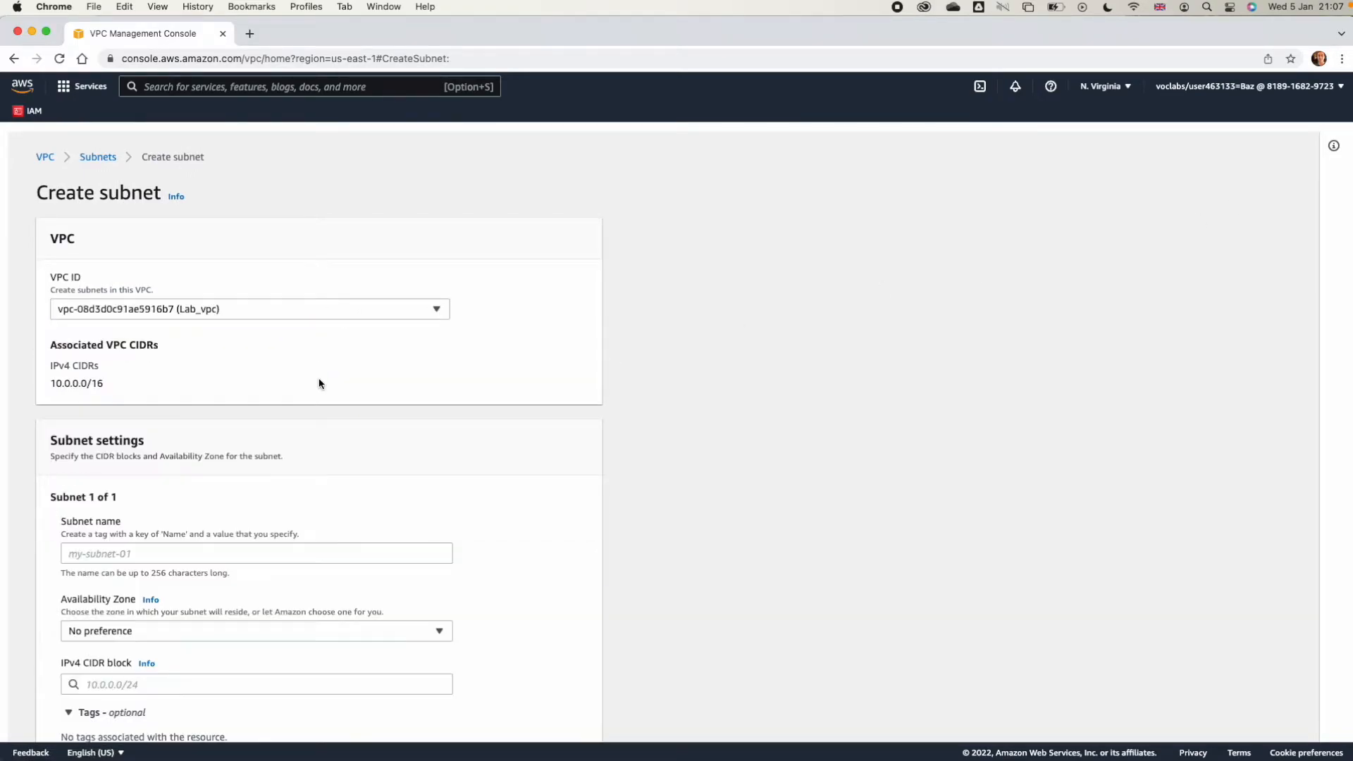
pyautogui.click(203, 547)
pyautogui.write('Private Subne')
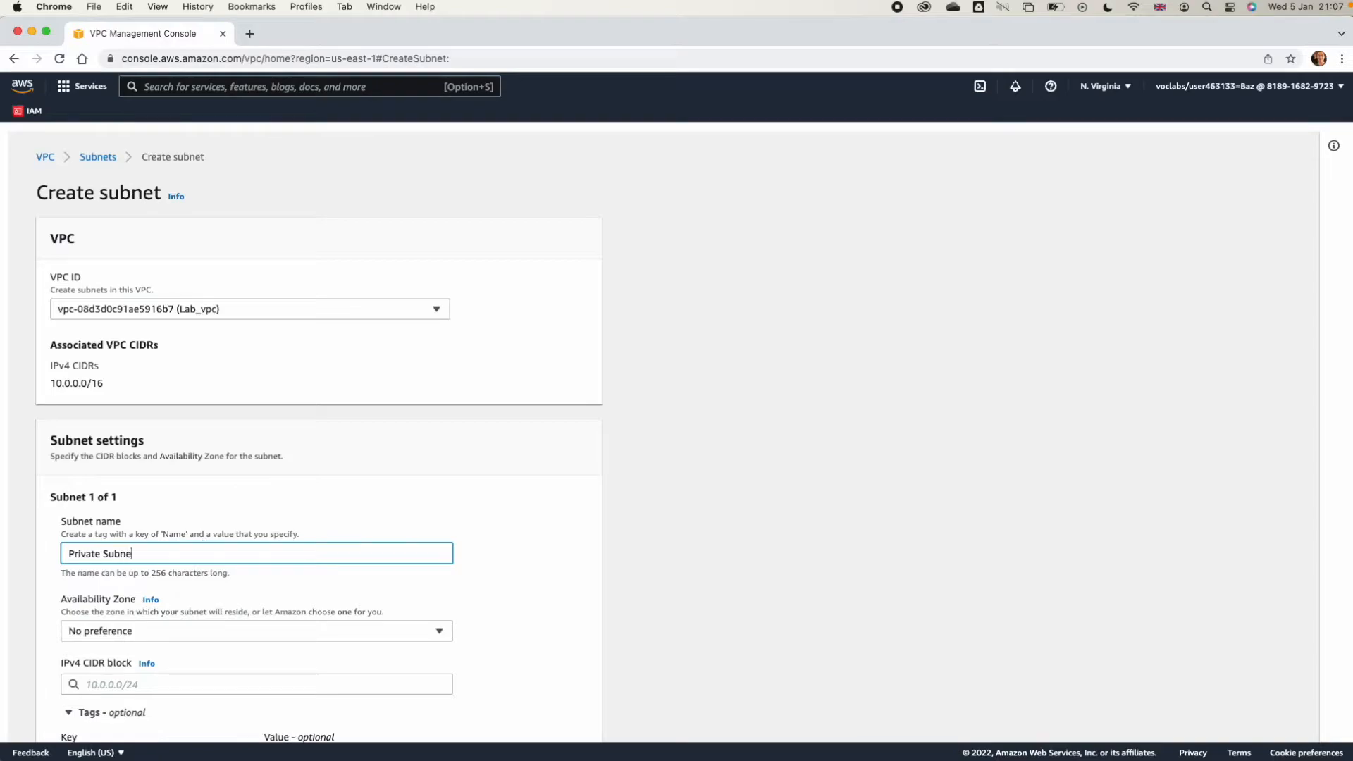
pyautogui.write('t 2')
pyautogui.click(237, 631)
pyautogui.click(244, 490)
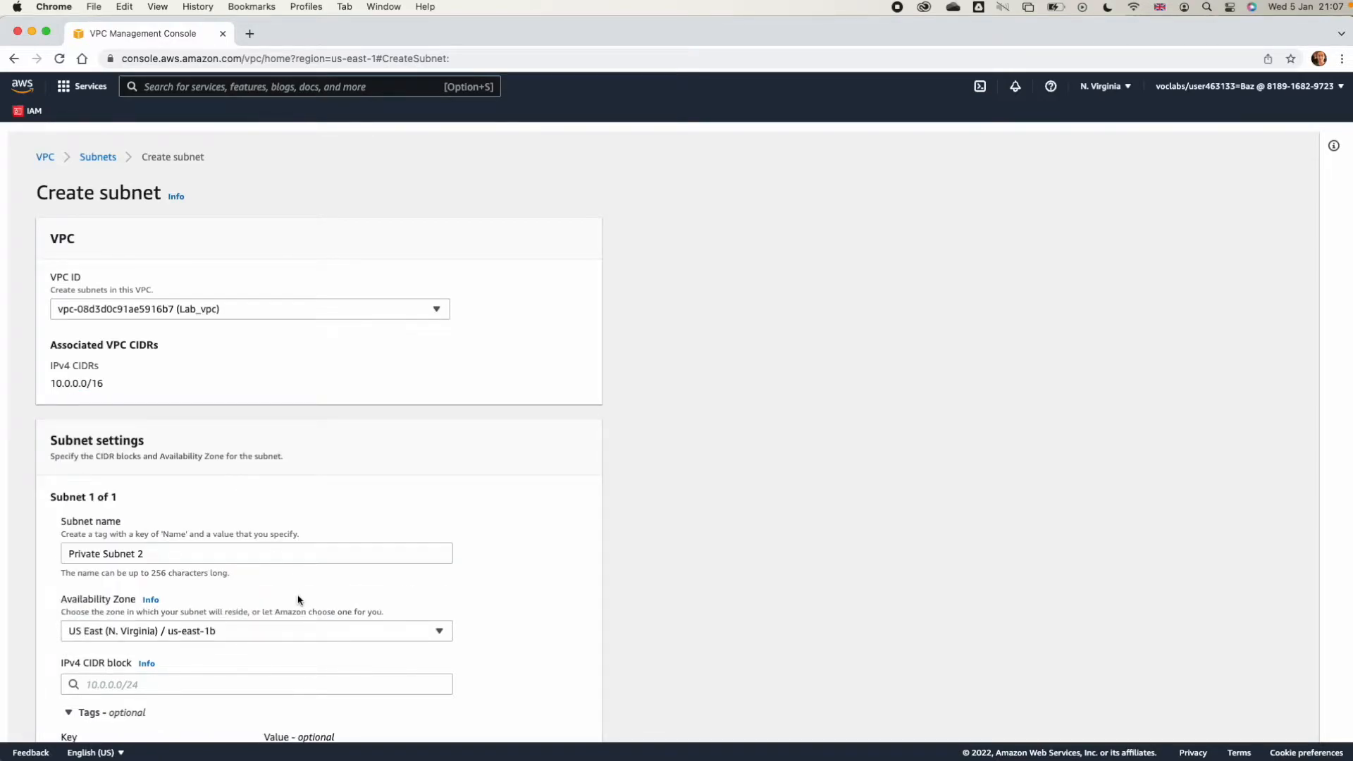
# Step: Check the task2 diagram for Private Subnet 2's address range, set its IPv4 CIDR block to 10.0.3.0/24 and create the subnet
pyautogui.scroll(-2, 300, 601)
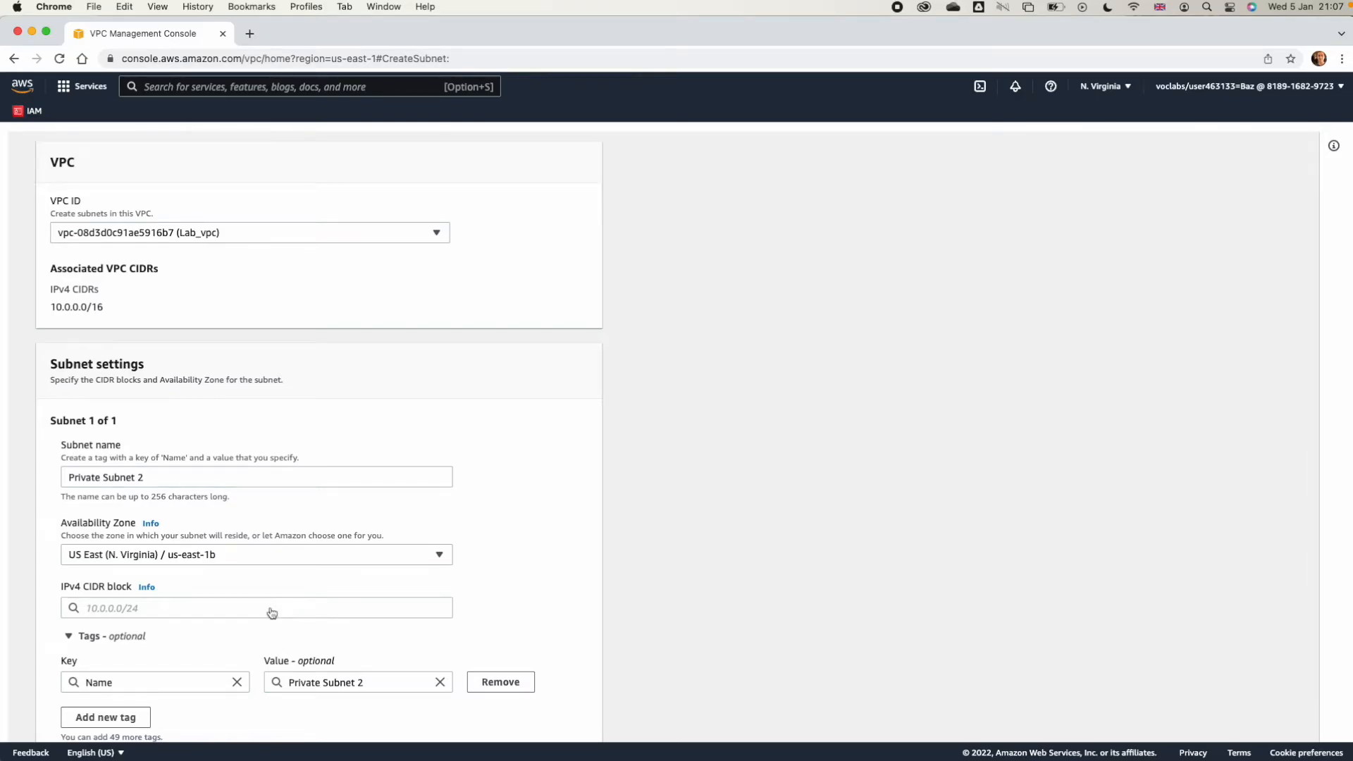
pyautogui.press('super+Tab')
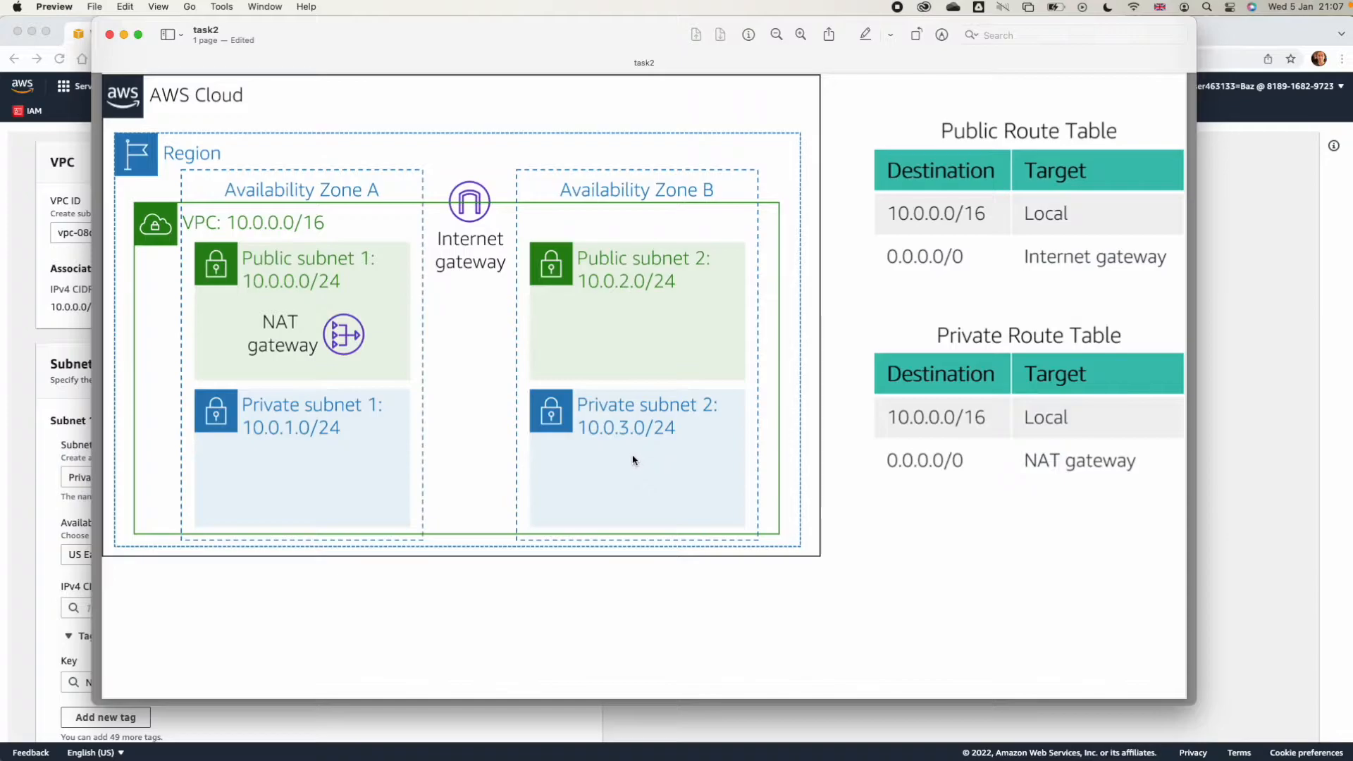
pyautogui.press('super+Tab')
pyautogui.write('10.0.')
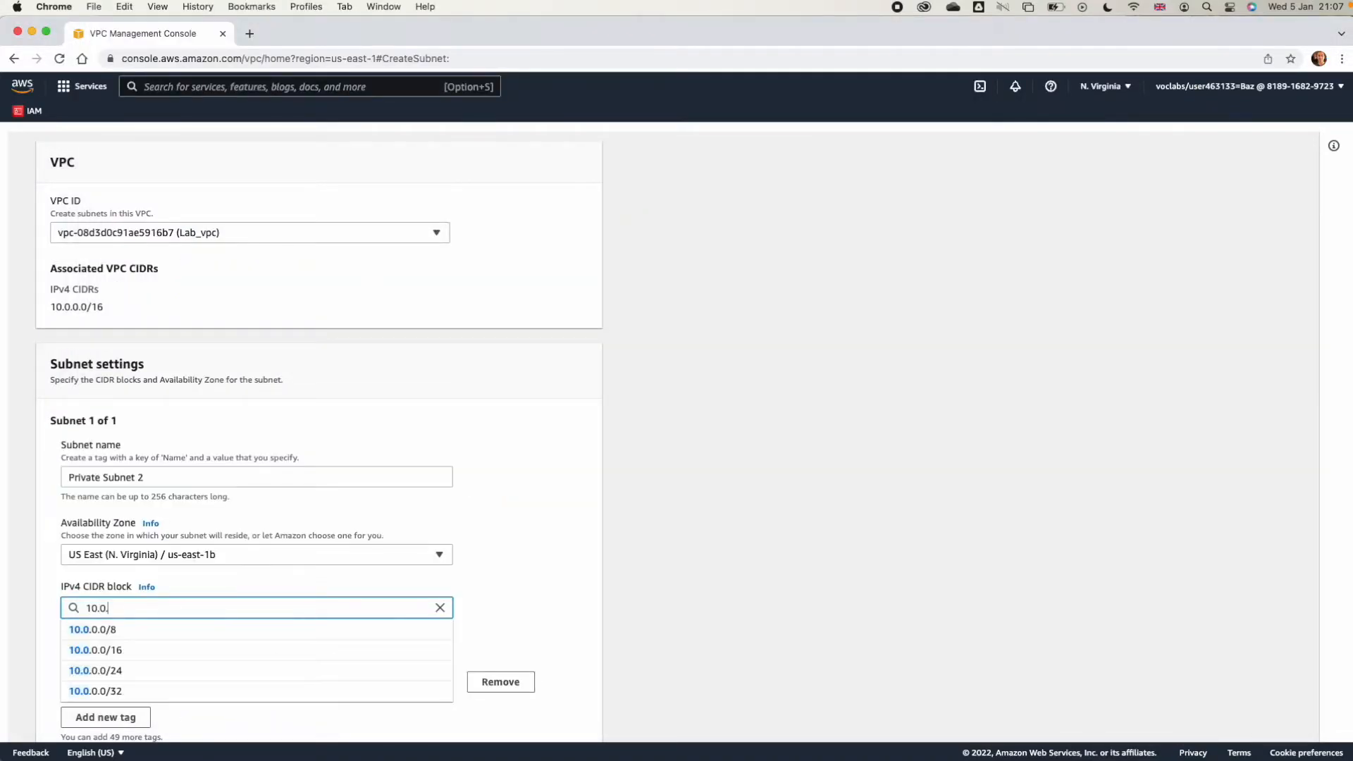
pyautogui.write('3.0/')
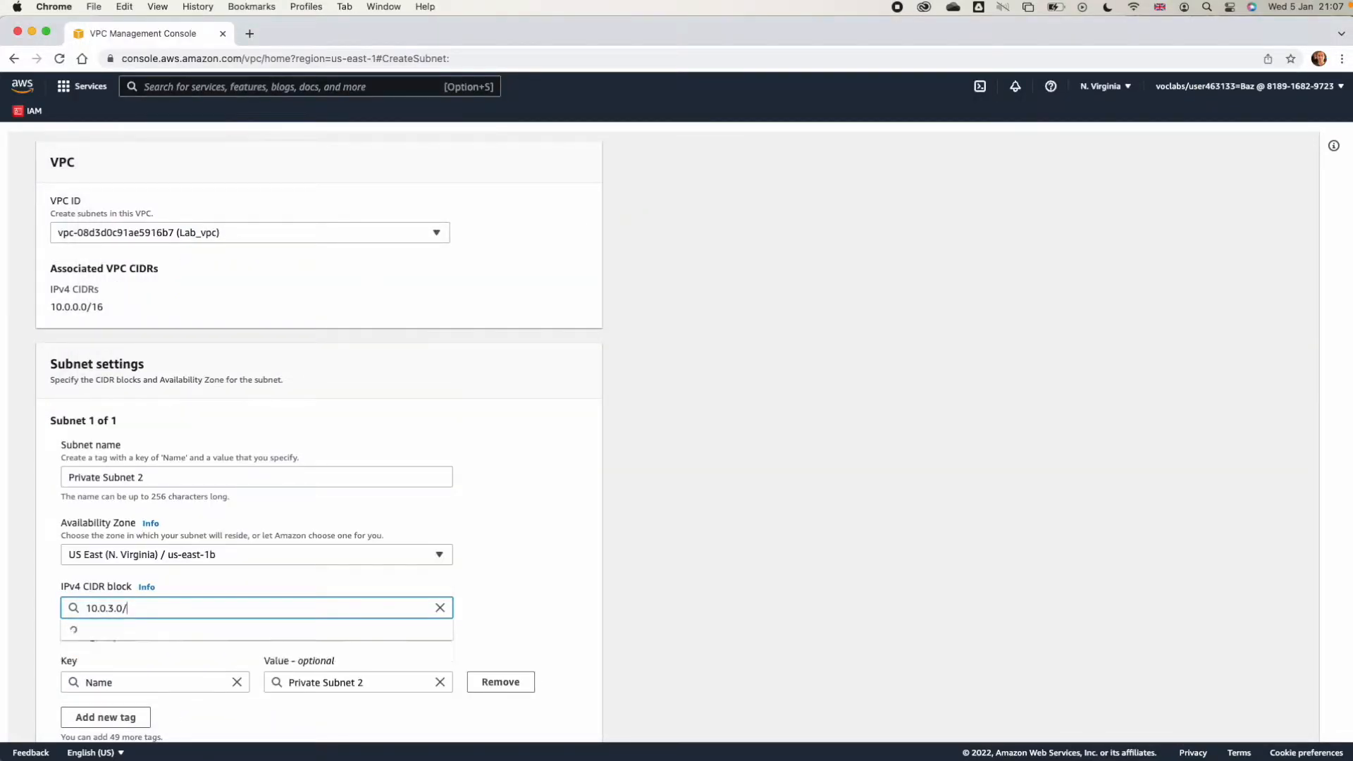
pyautogui.write('24')
pyautogui.scroll(-3, 299, 649)
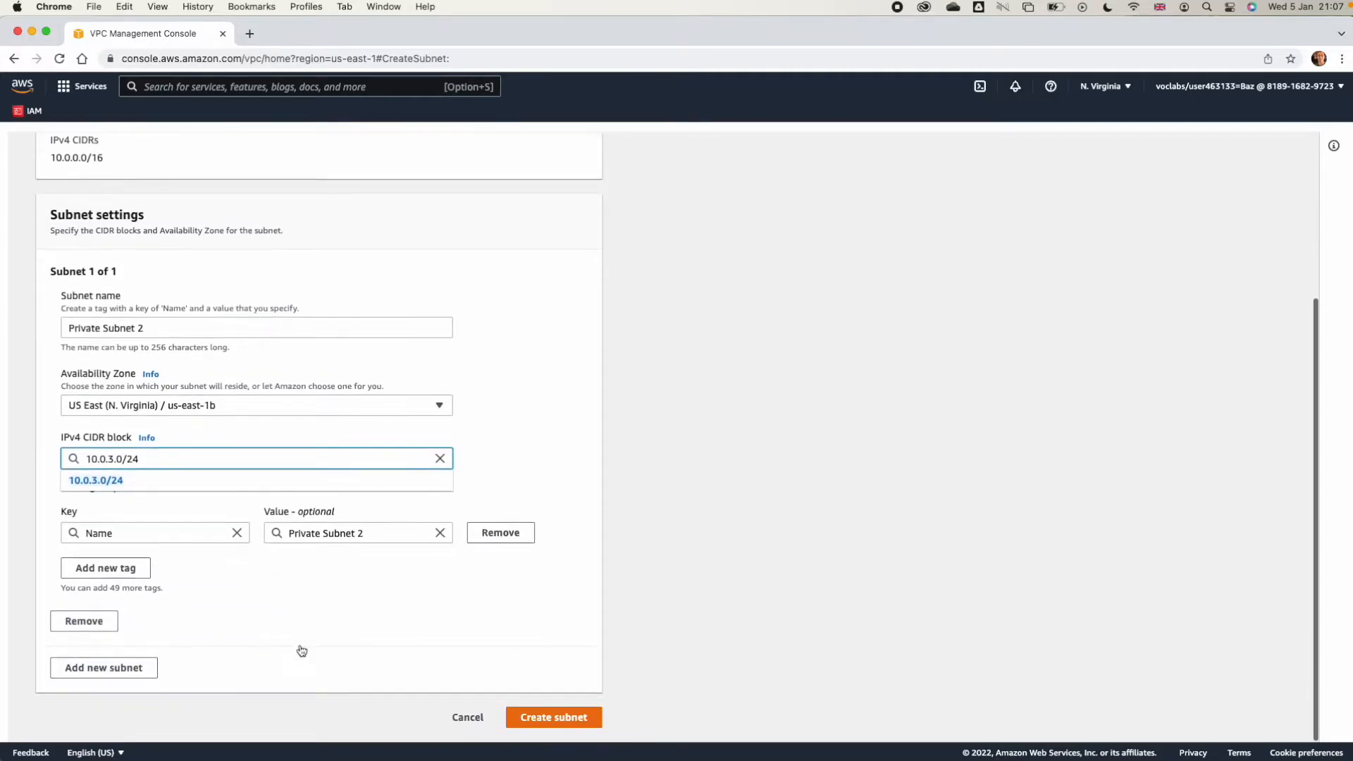
pyautogui.click(567, 711)
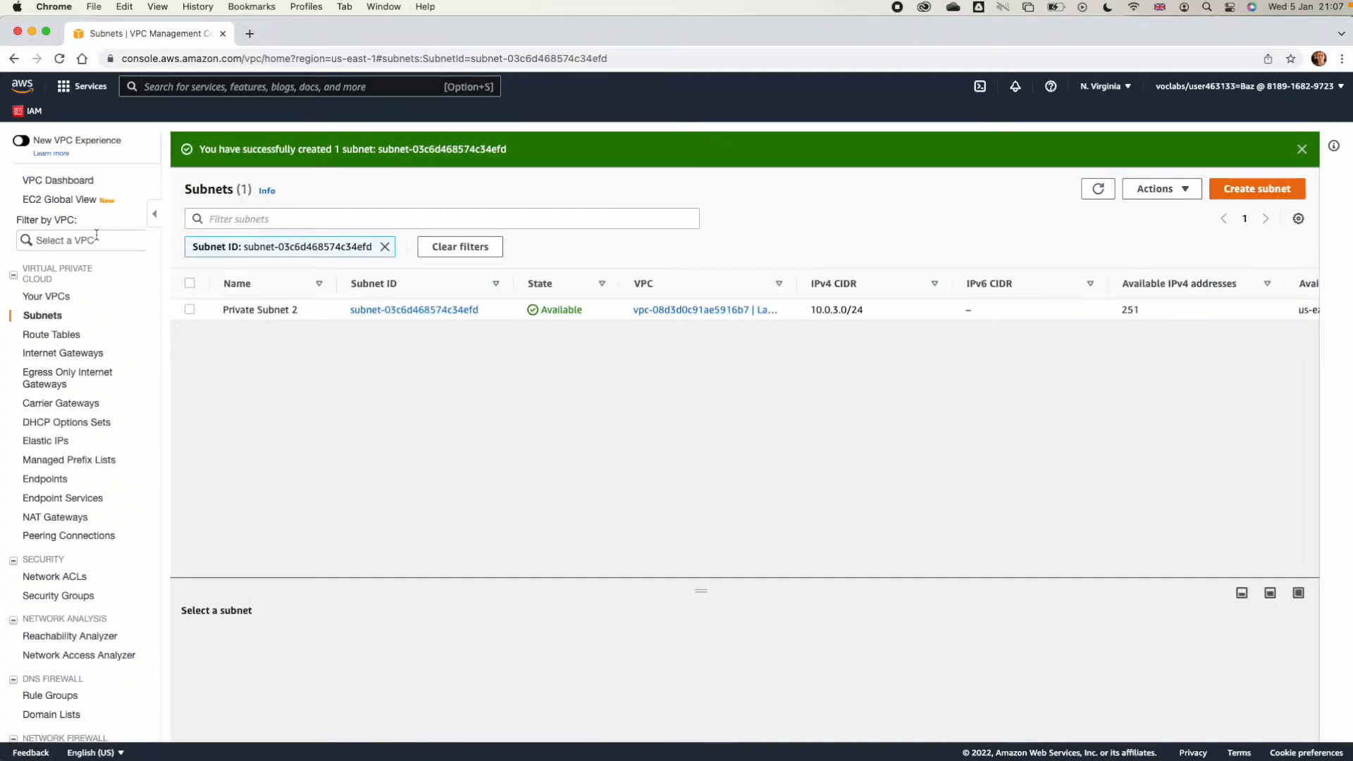
# Step: Open the list of route tables and widen the VPC column to read the full VPC names
pyautogui.click(54, 334)
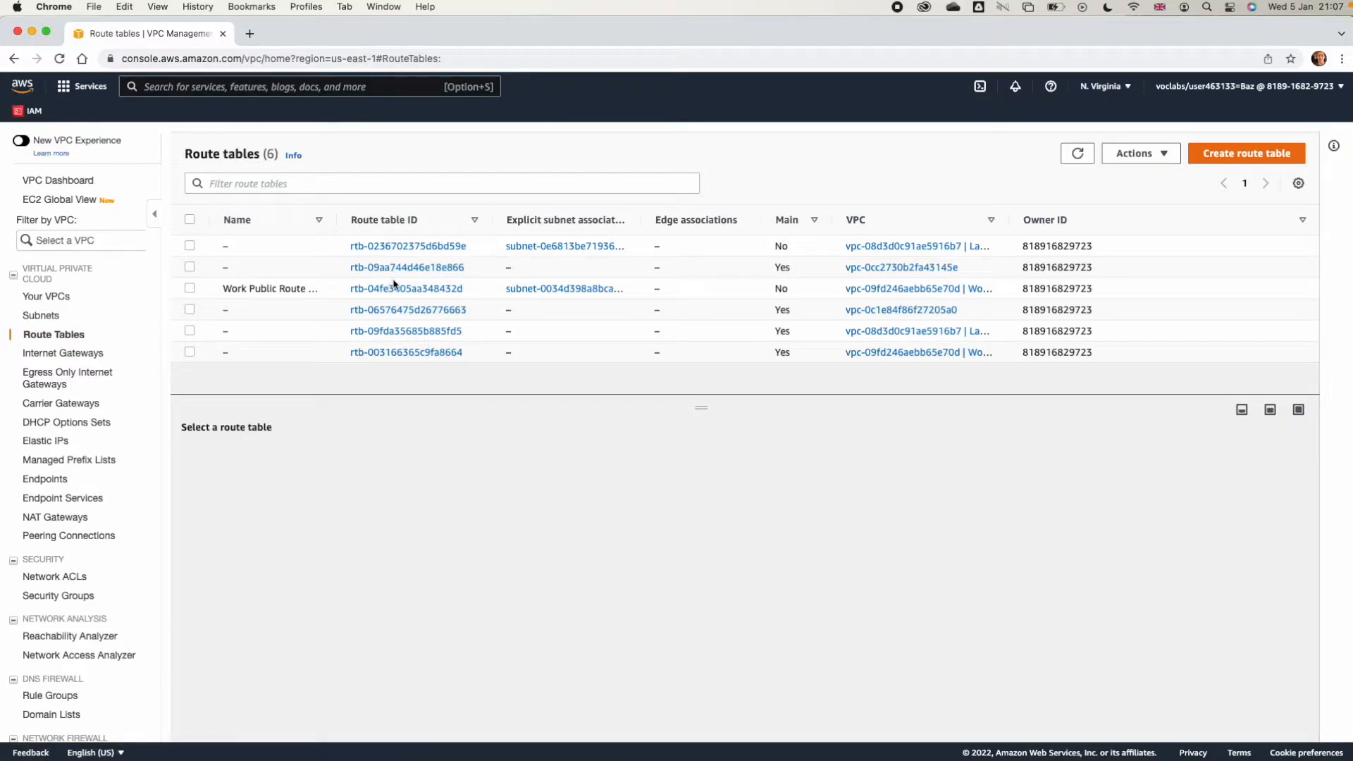
pyautogui.moveTo(1009, 224); pyautogui.dragTo(1051, 225)
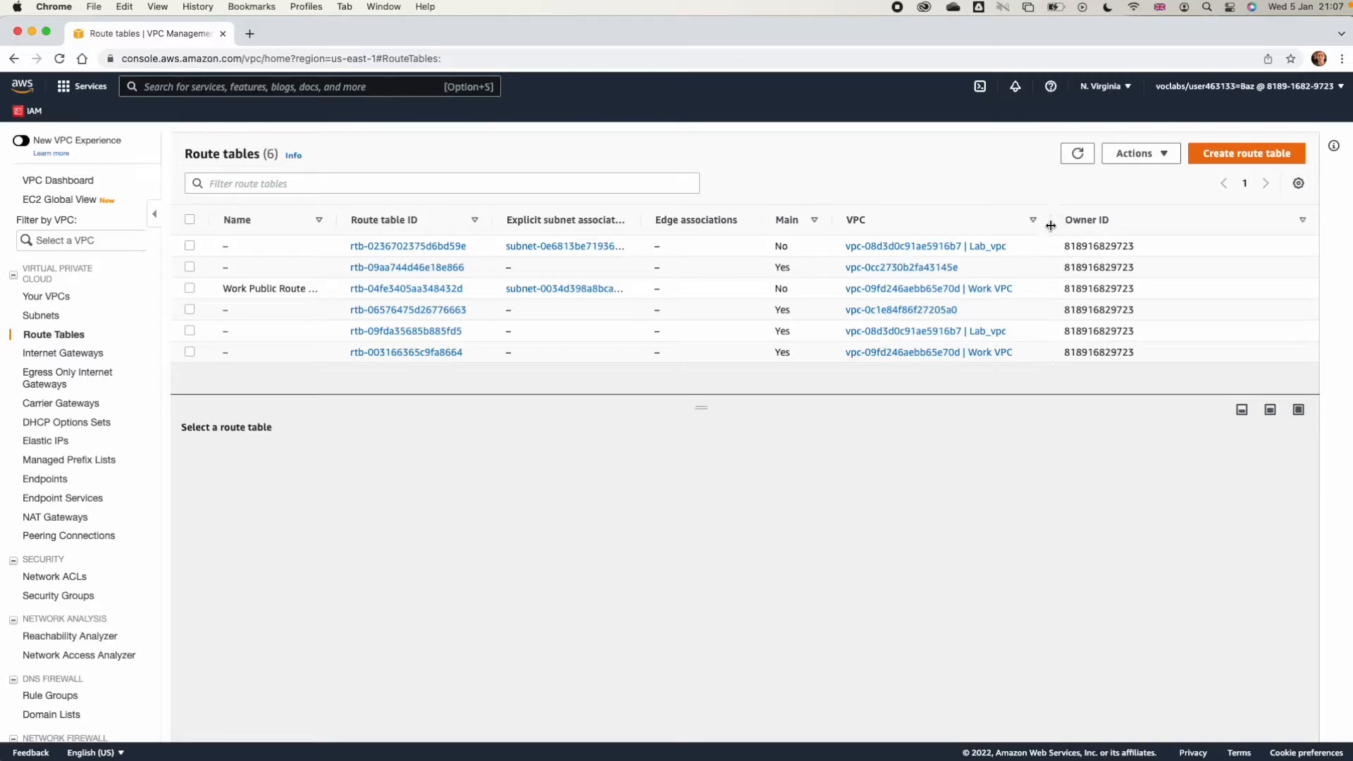
# Step: Sort the route tables by VPC and examine the routes of Lab_vpc's main route table, including the NAT gateway target
pyautogui.click(978, 223)
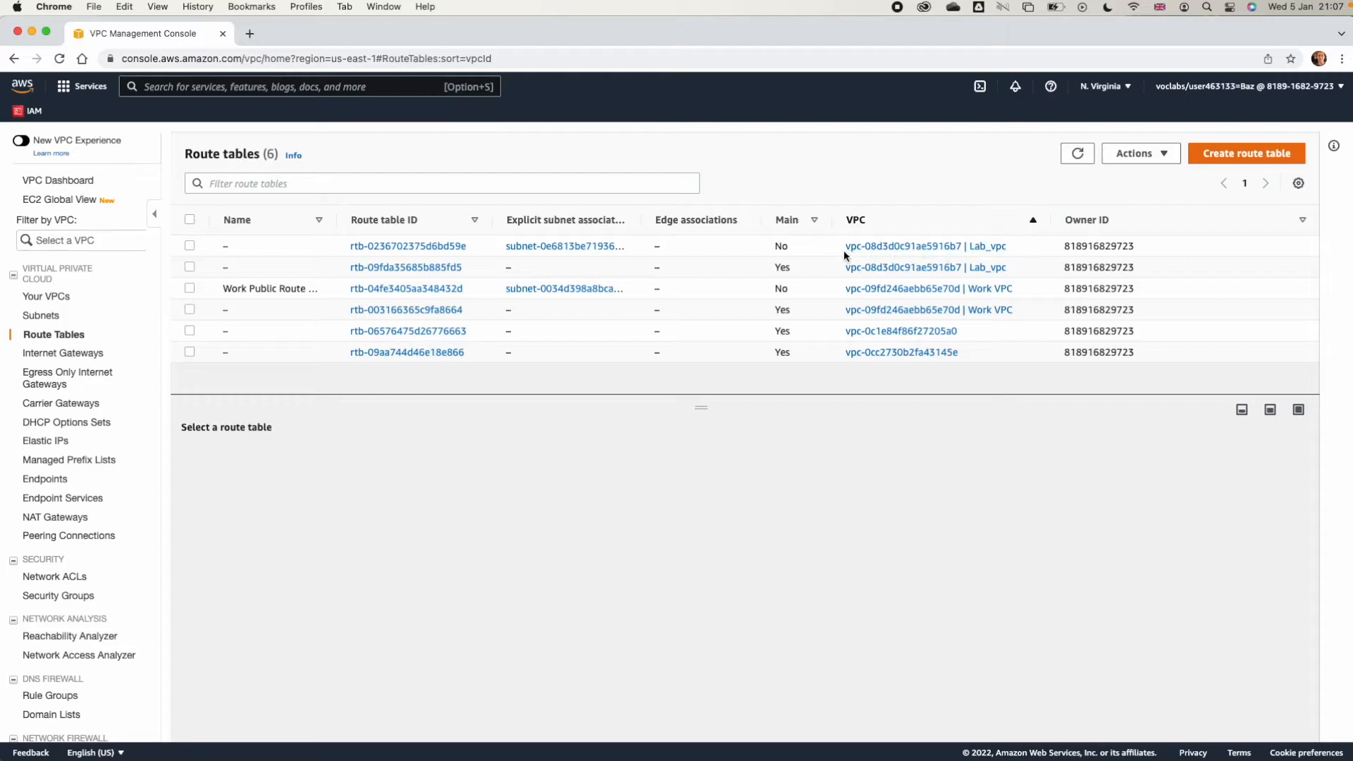
pyautogui.doubleClick(785, 271)
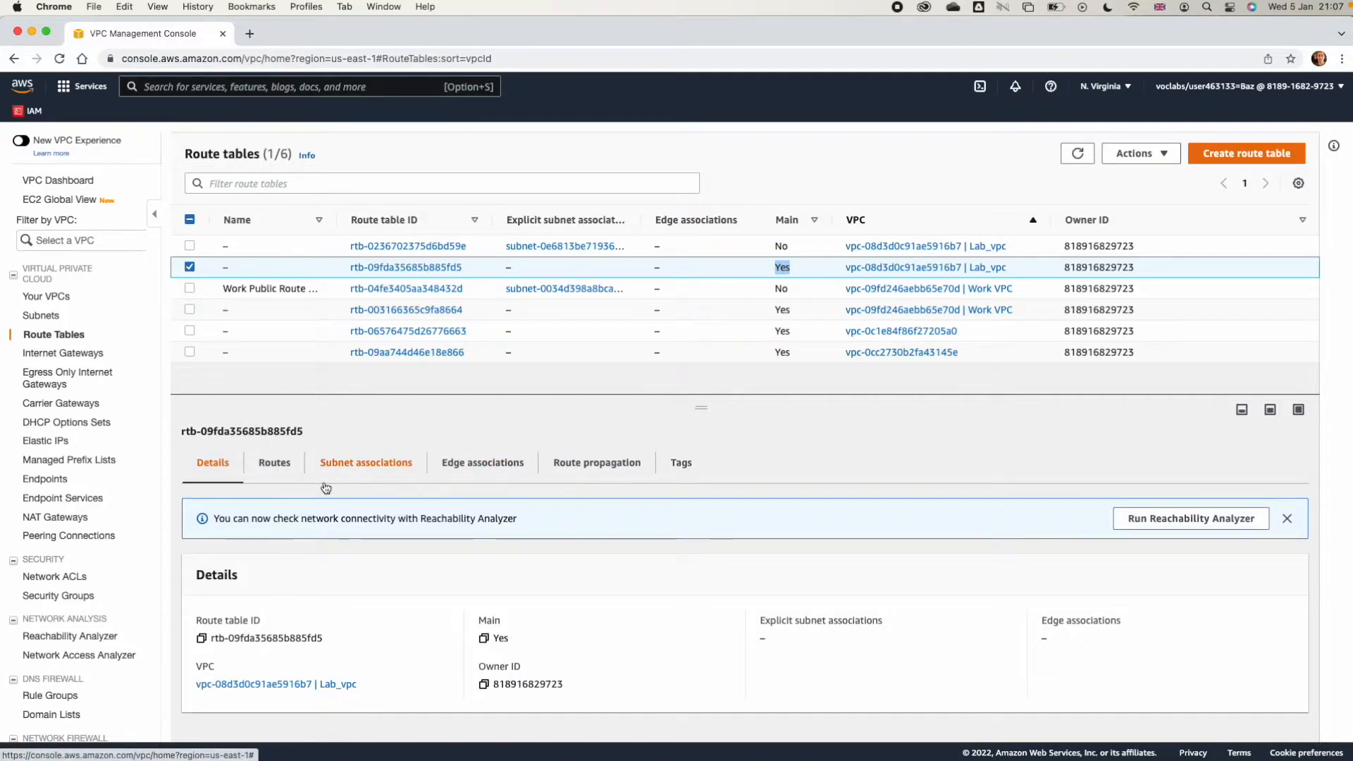
pyautogui.click(275, 473)
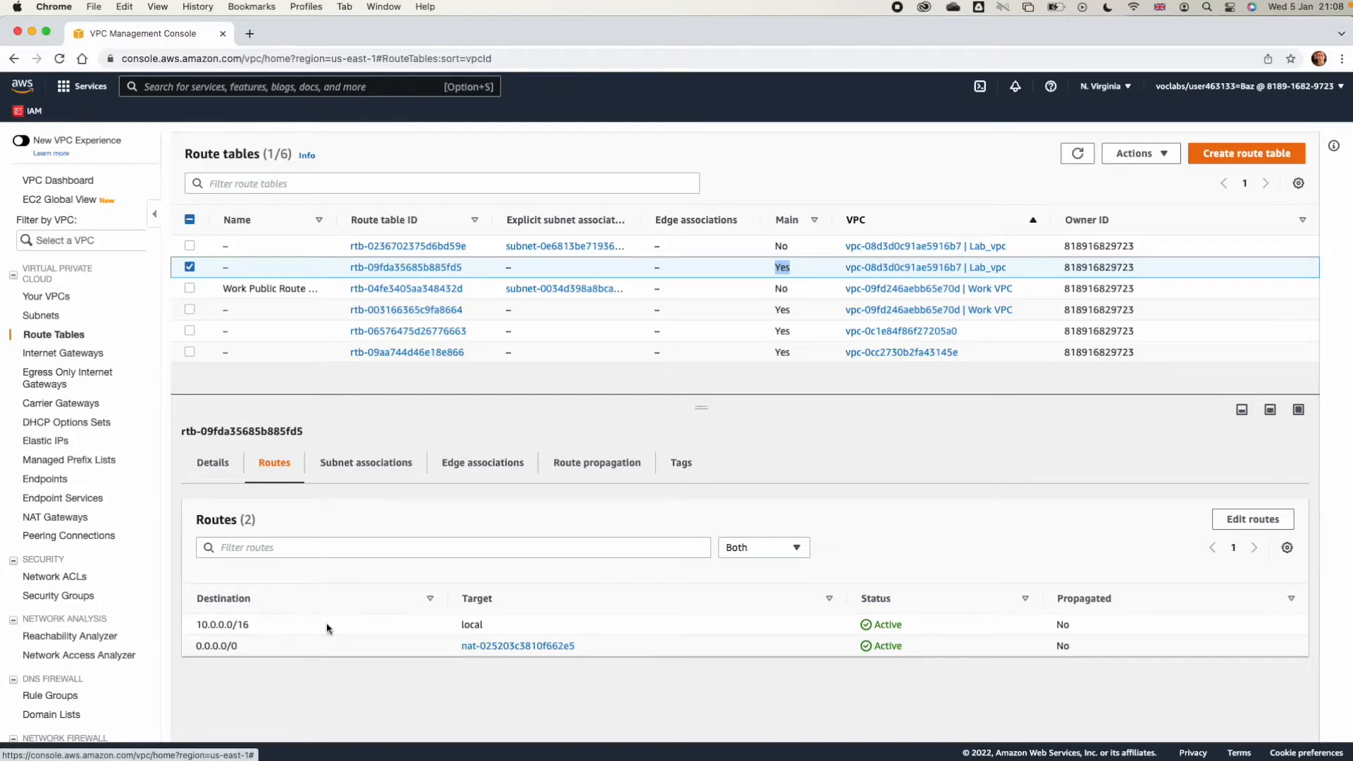
pyautogui.doubleClick(472, 625)
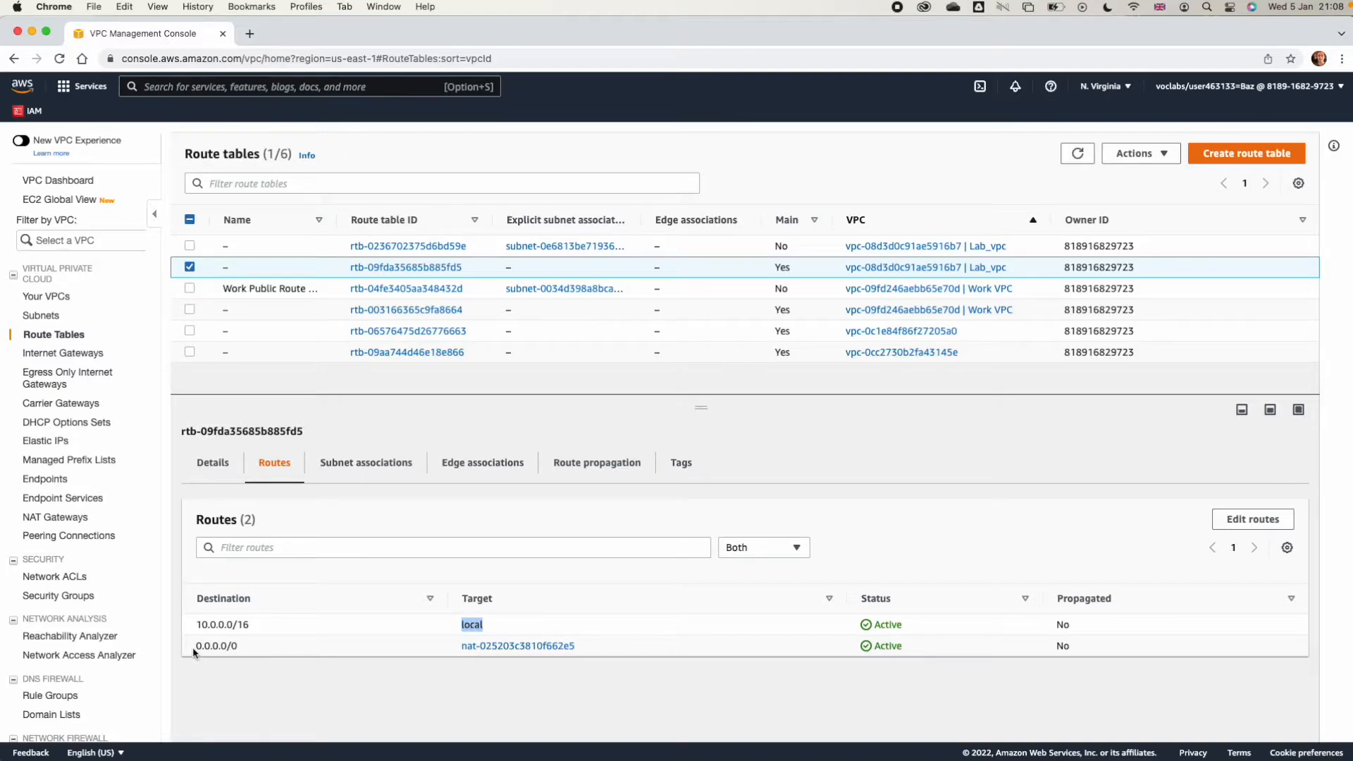
pyautogui.click(499, 656)
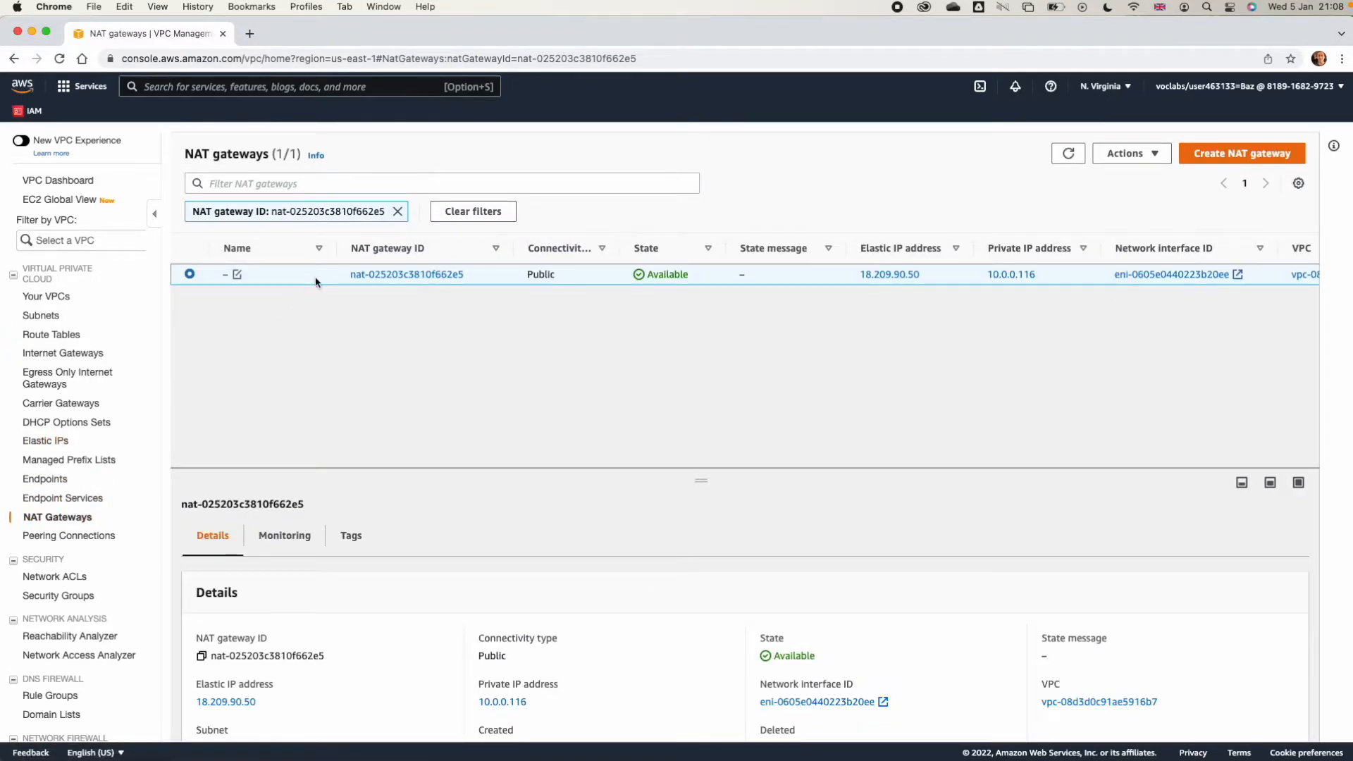
pyautogui.click(14, 59)
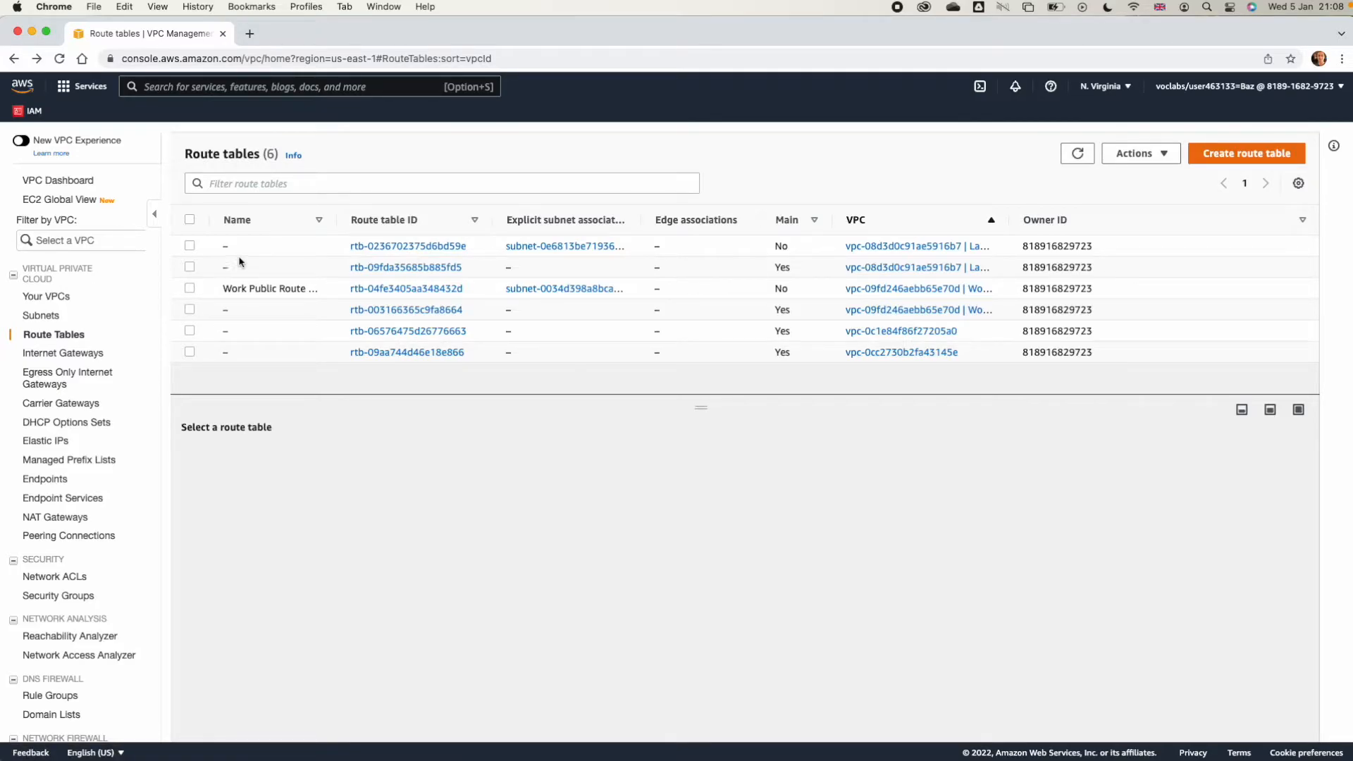
# Step: Examine the routes of Lab_vpc's non-main route table and the internet gateway they point to
pyautogui.click(191, 246)
pyautogui.click(277, 474)
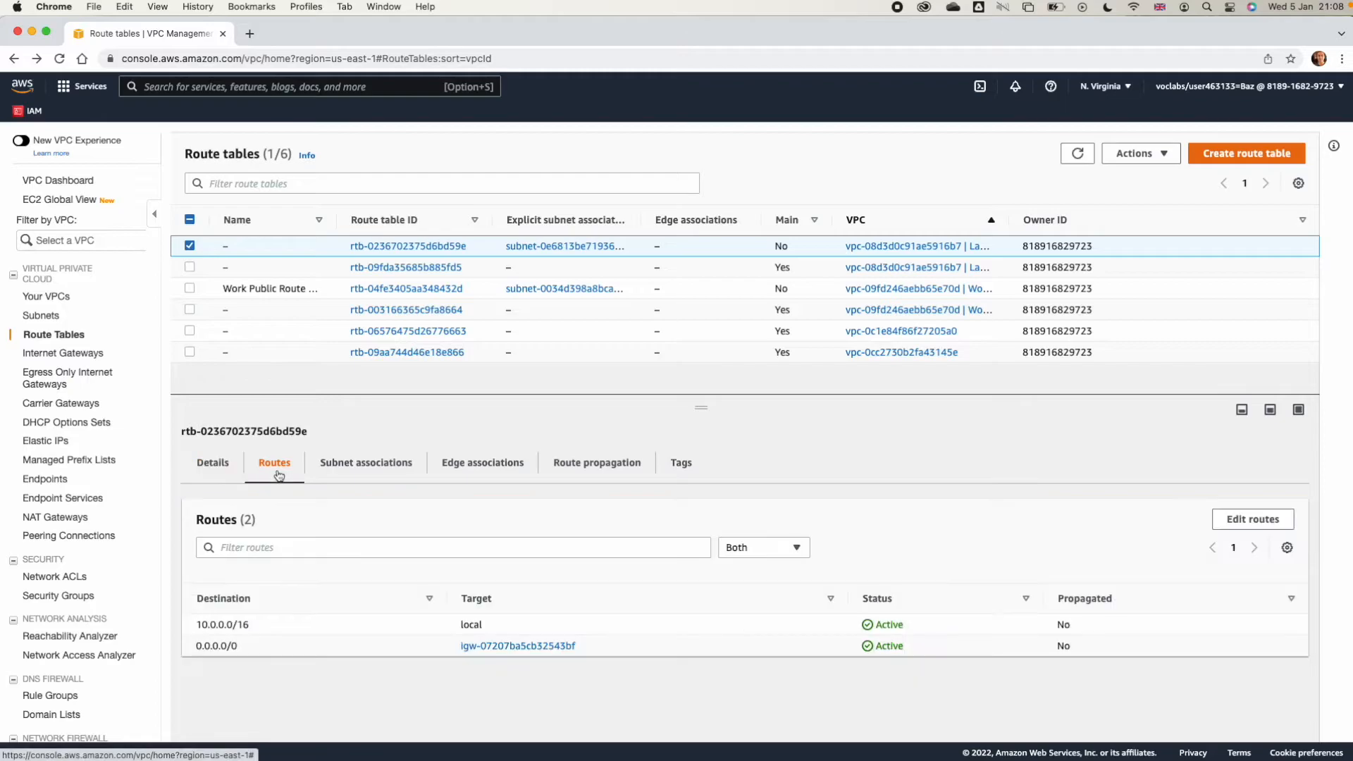
pyautogui.moveTo(201, 626); pyautogui.dragTo(482, 625)
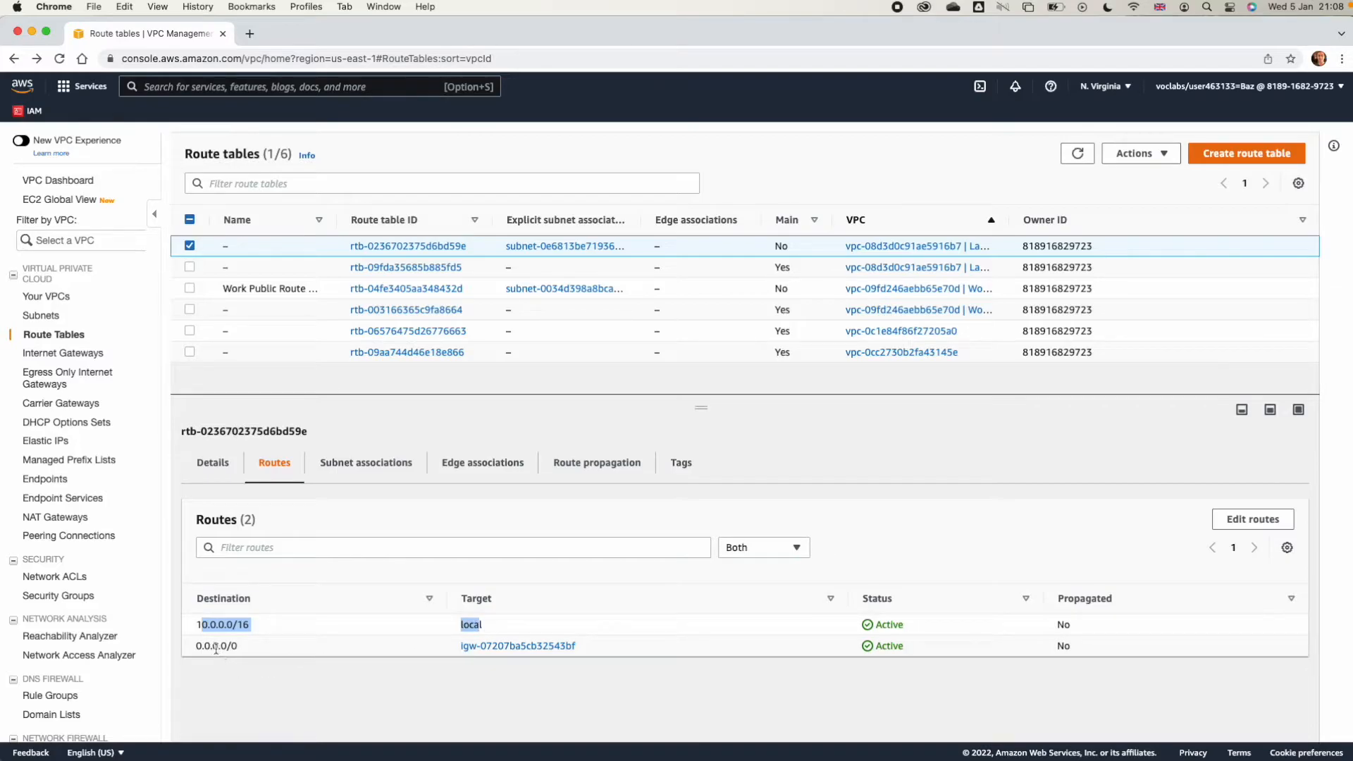
pyautogui.click(476, 646)
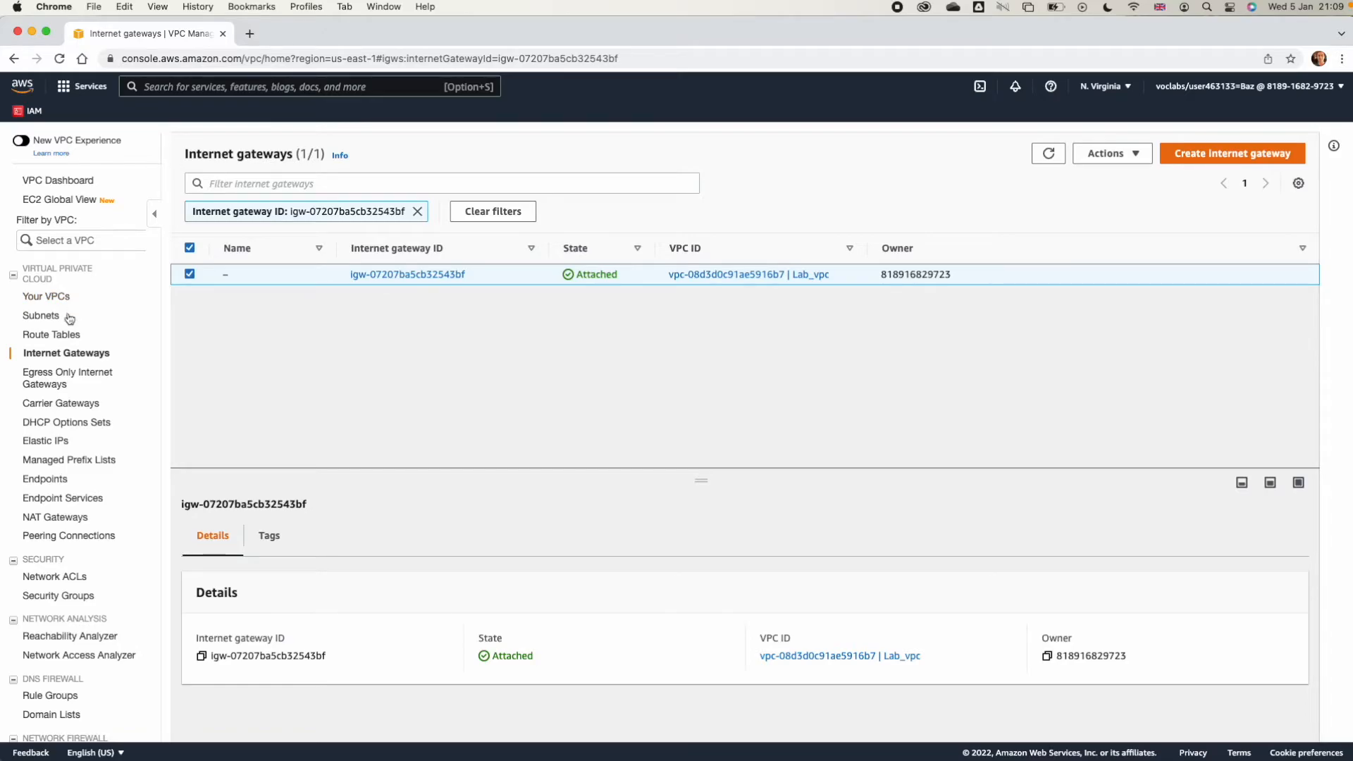
# Step: Name Lab_vpc's non-main route table Public Route Table in the list of route tables
pyautogui.click(60, 335)
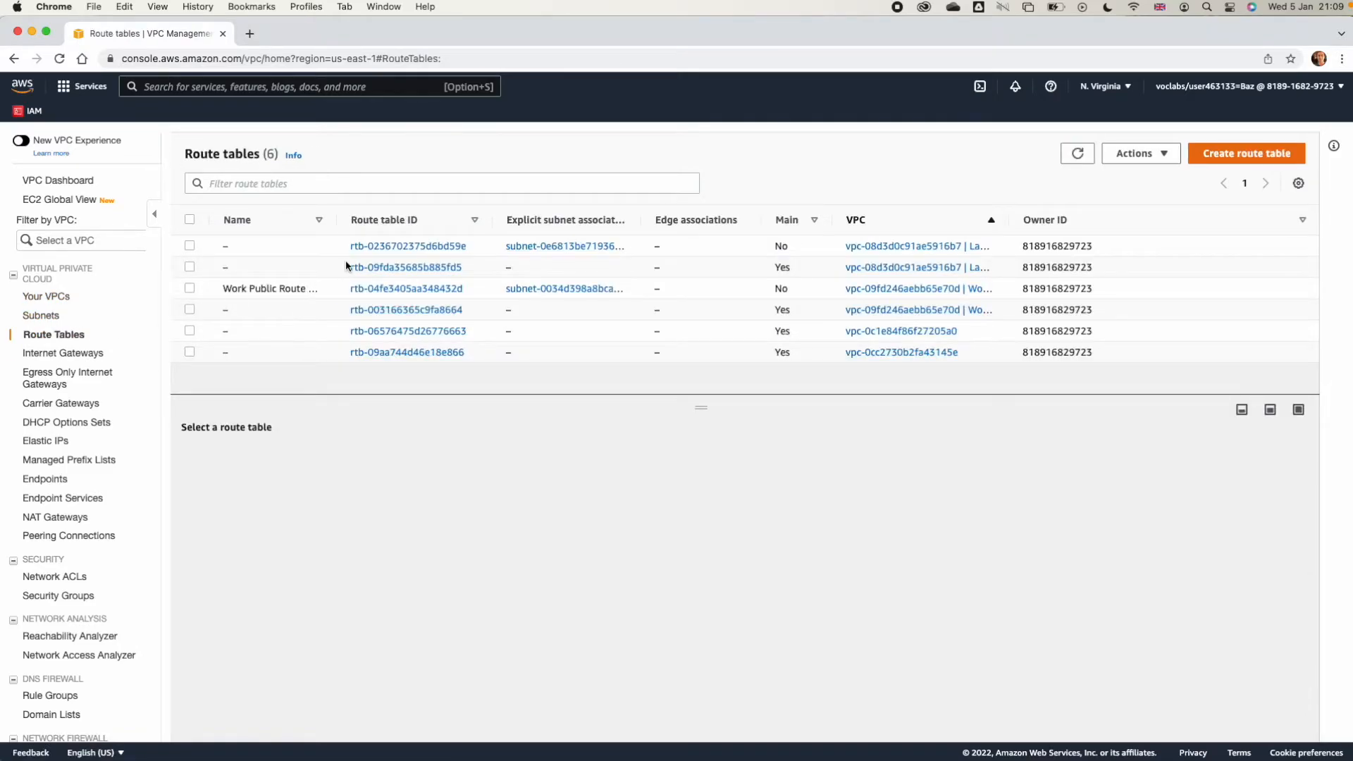
pyautogui.click(189, 246)
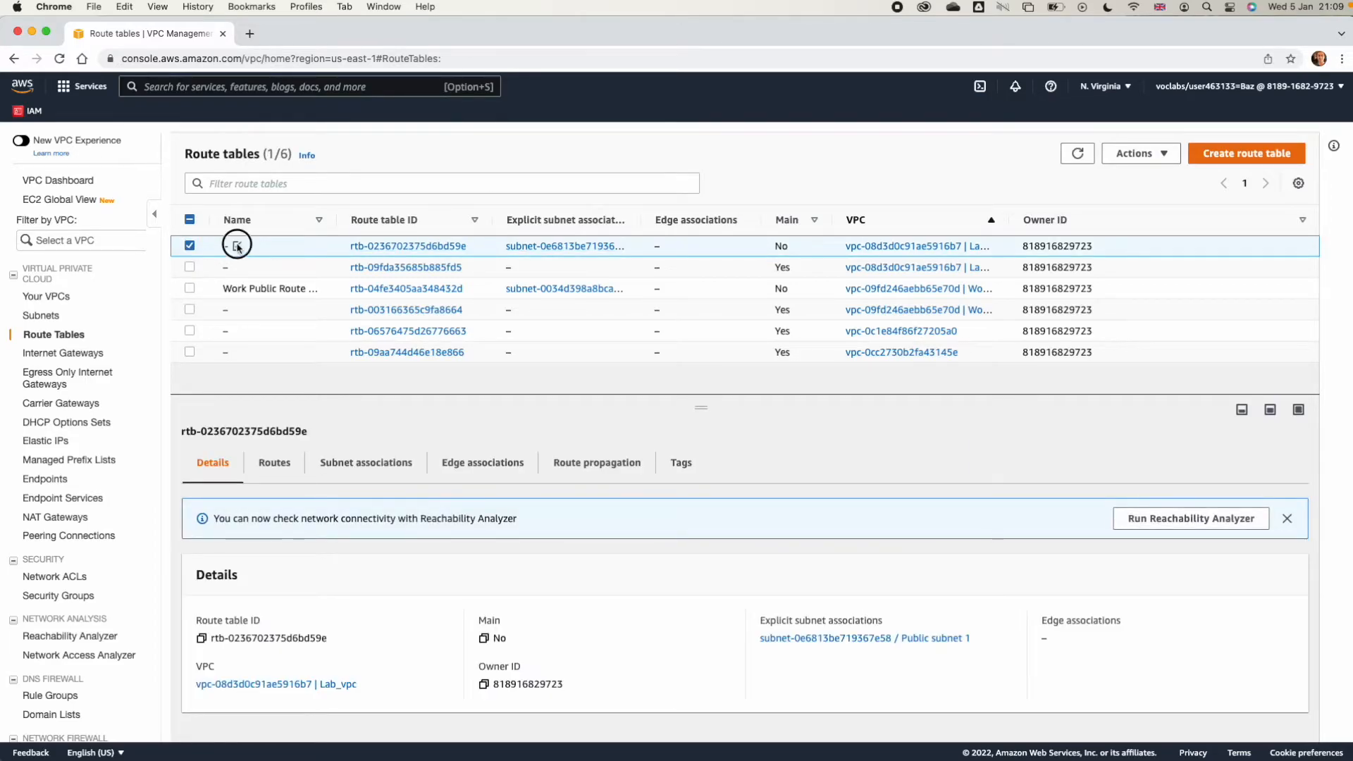
pyautogui.click(237, 246)
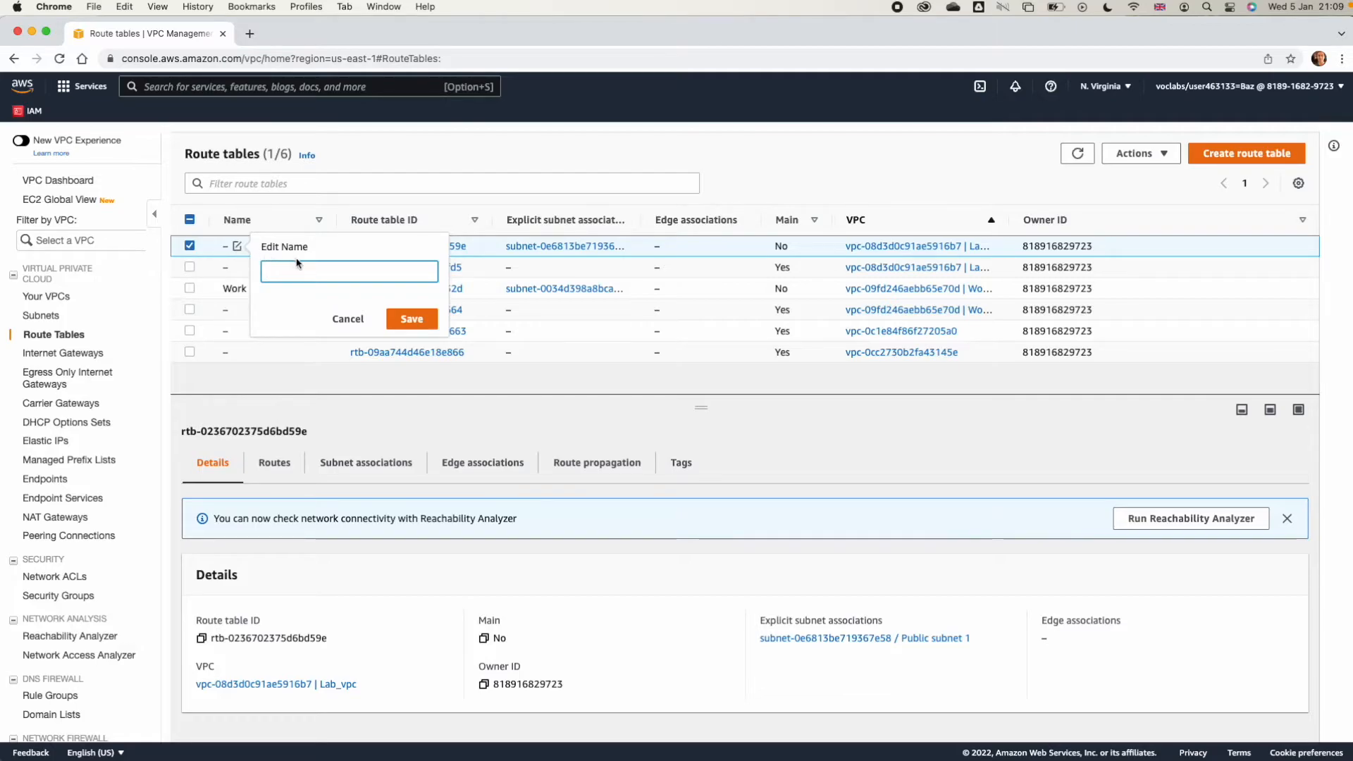
pyautogui.write('Public Route ')
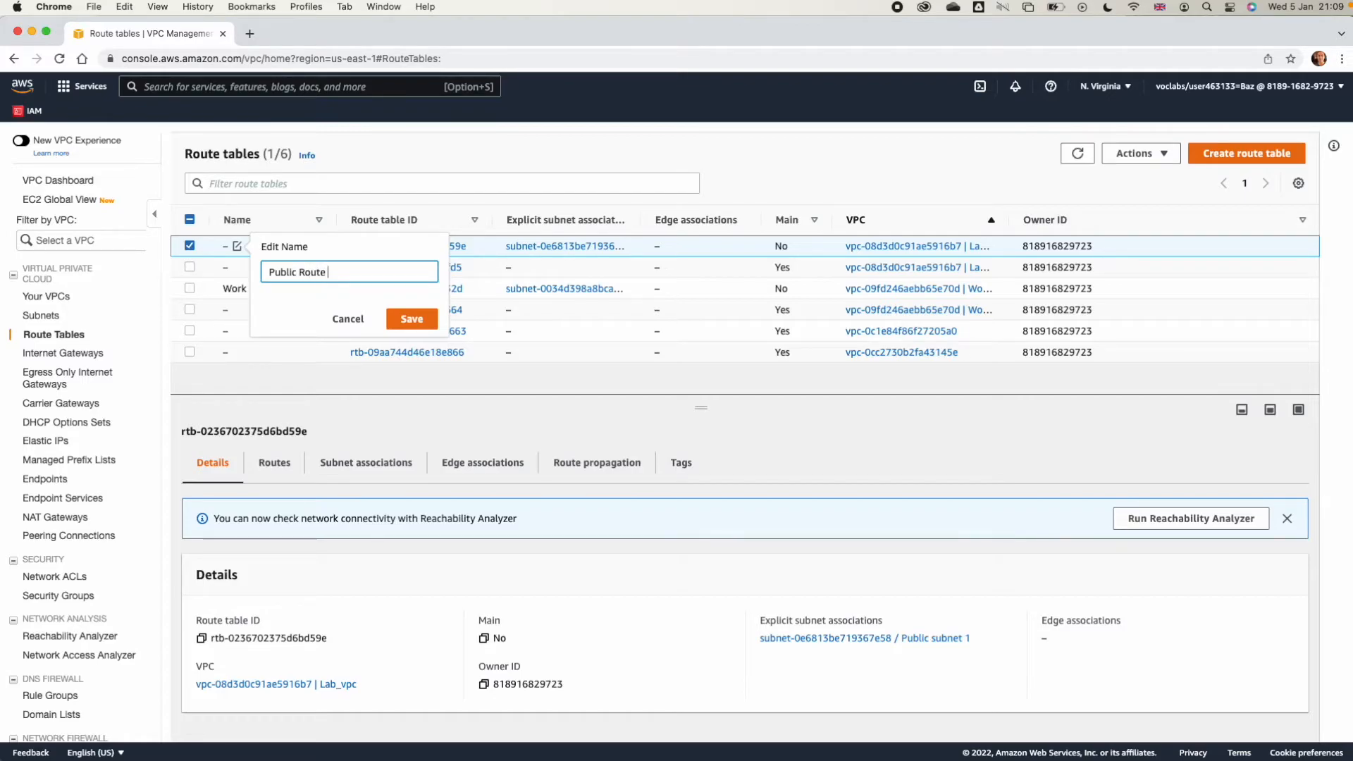
pyautogui.write('Table')
pyautogui.click(406, 321)
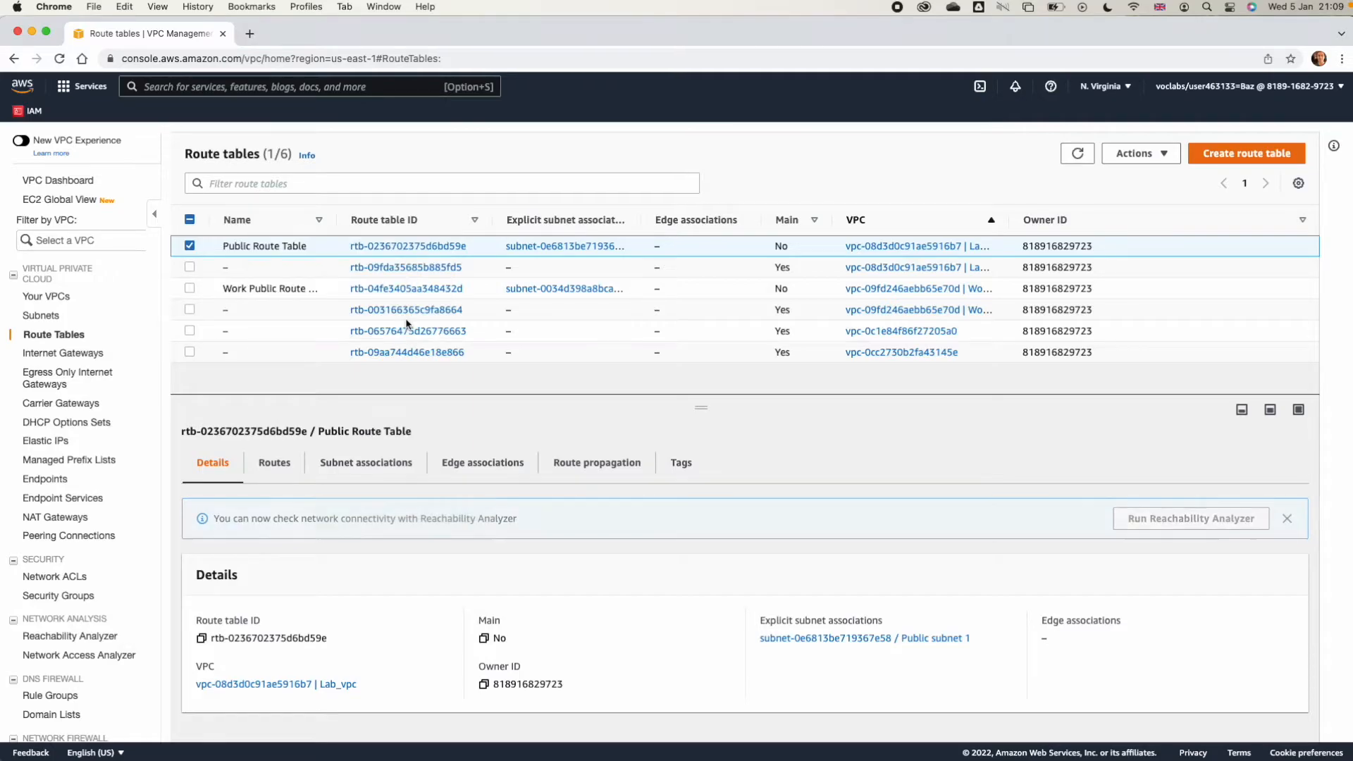
# Step: Add Public Subnet 2 to the subnet associations of Public Route Table and save them
pyautogui.click(285, 464)
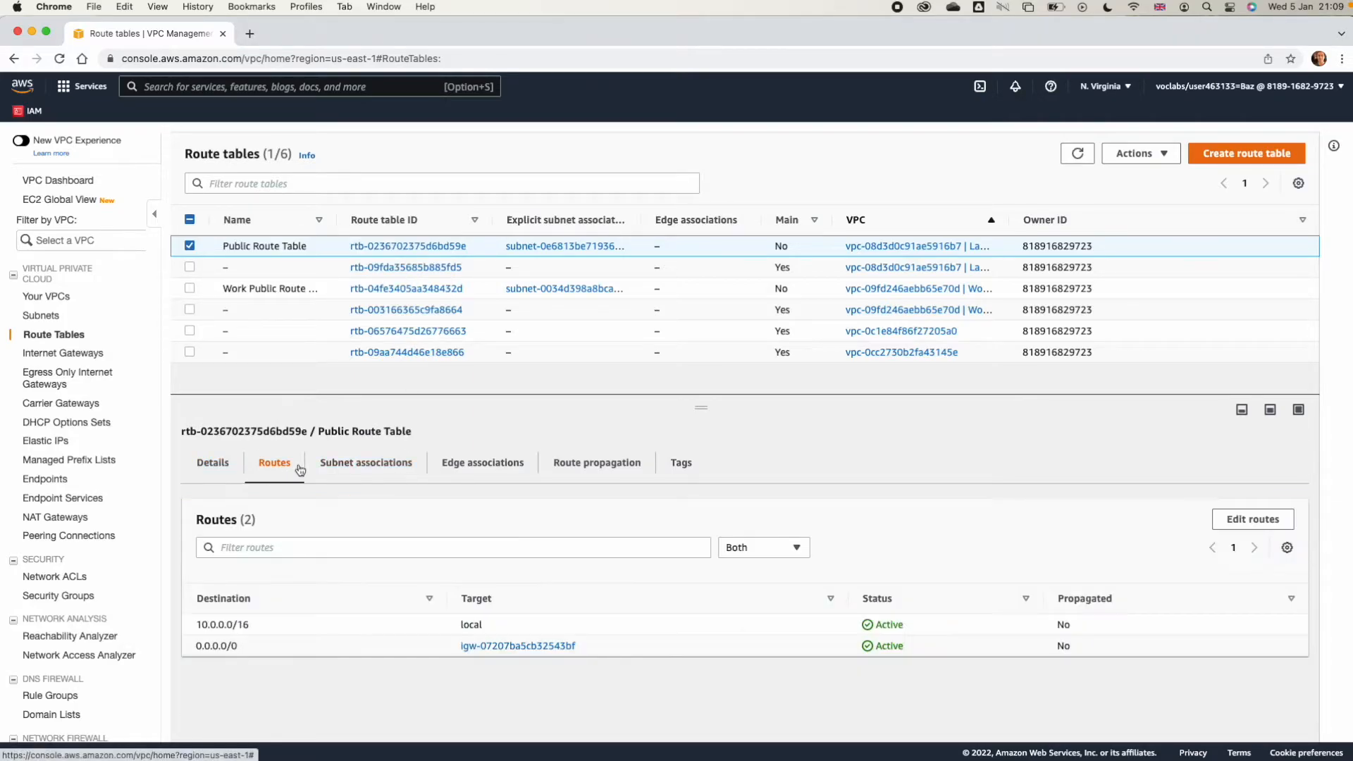
pyautogui.click(339, 467)
pyautogui.click(1209, 519)
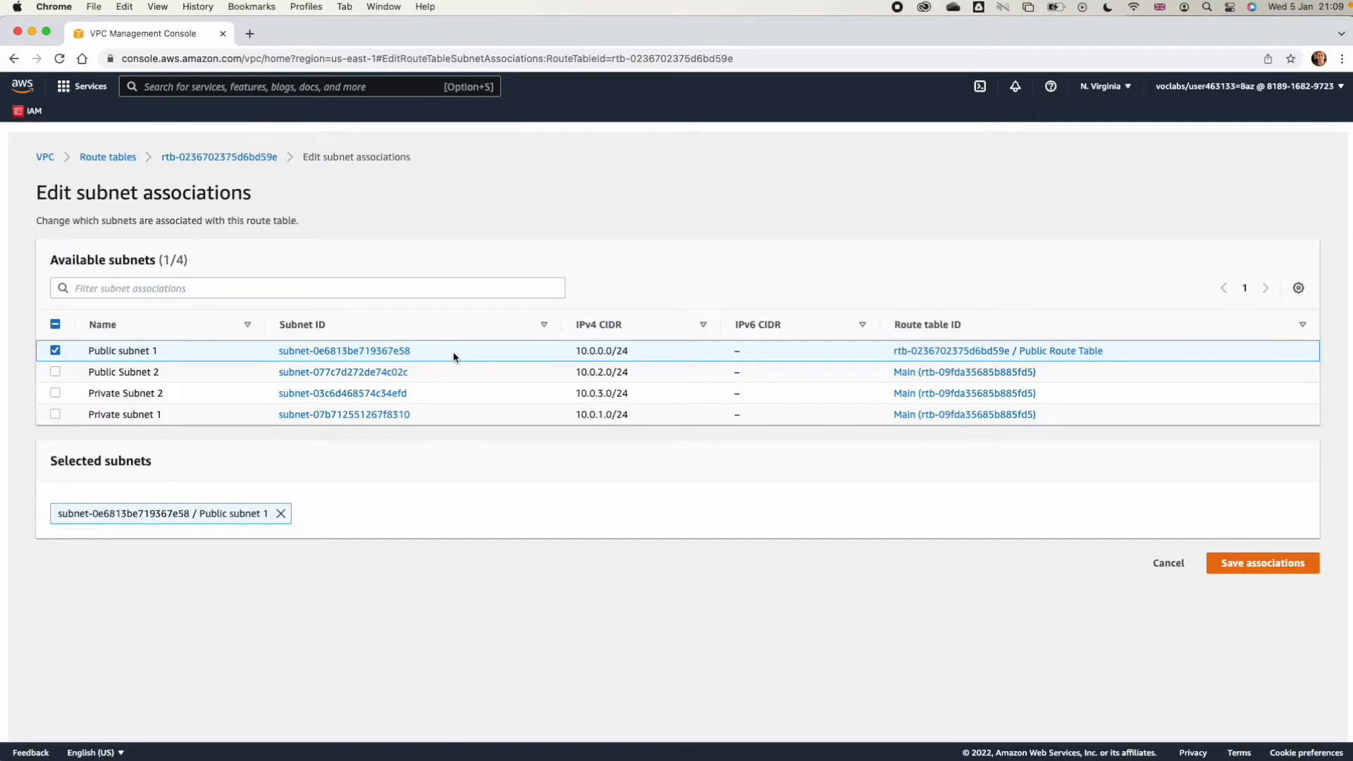
pyautogui.click(55, 372)
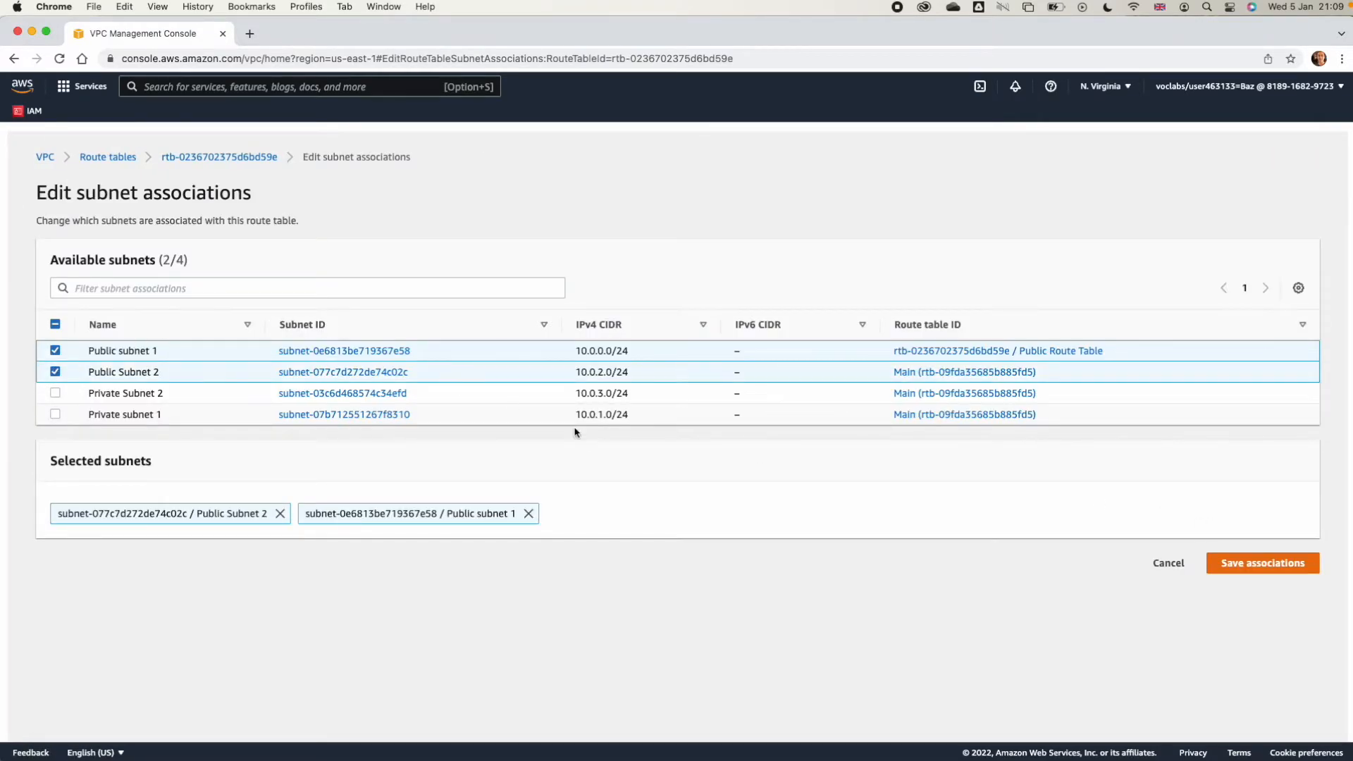
pyautogui.click(1261, 563)
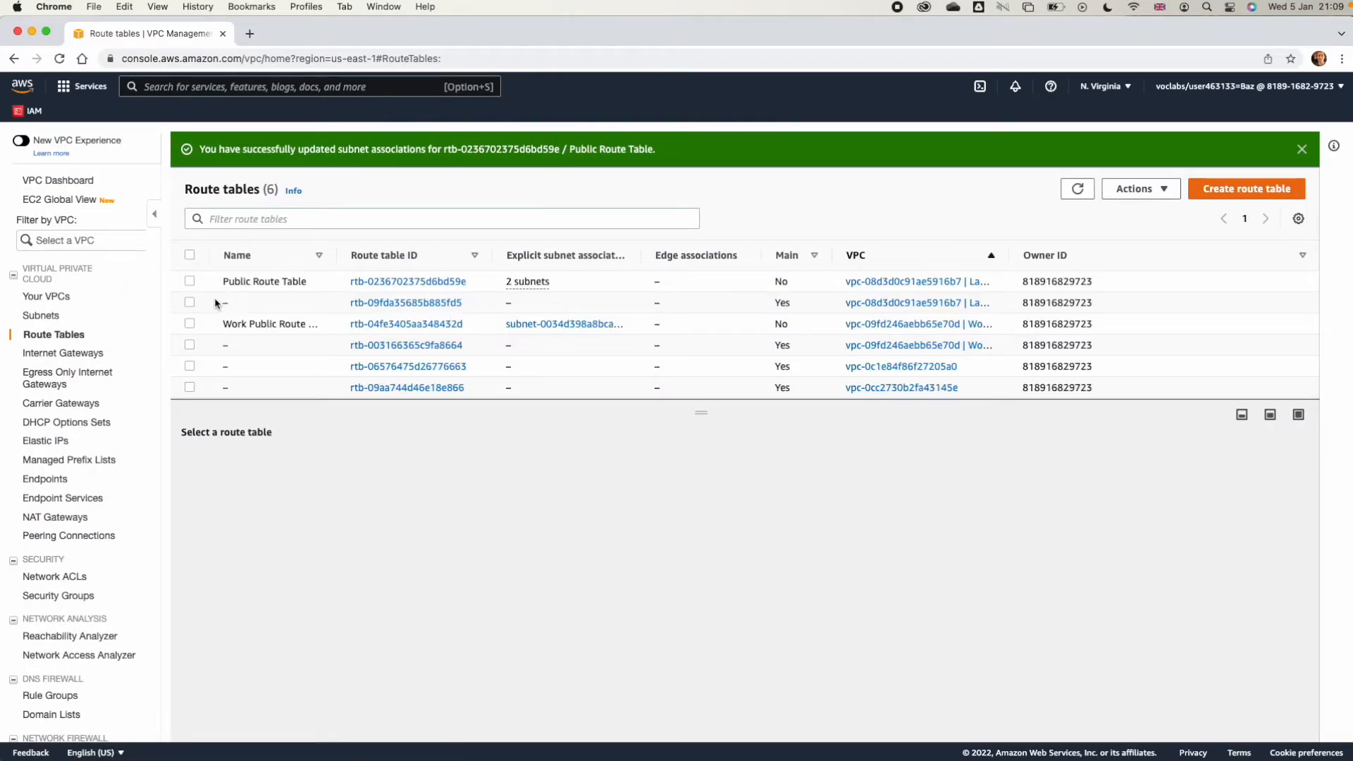
# Step: Widen the VPC column to identify Lab_vpc's main route table and name that table Private Route Table
pyautogui.click(190, 302)
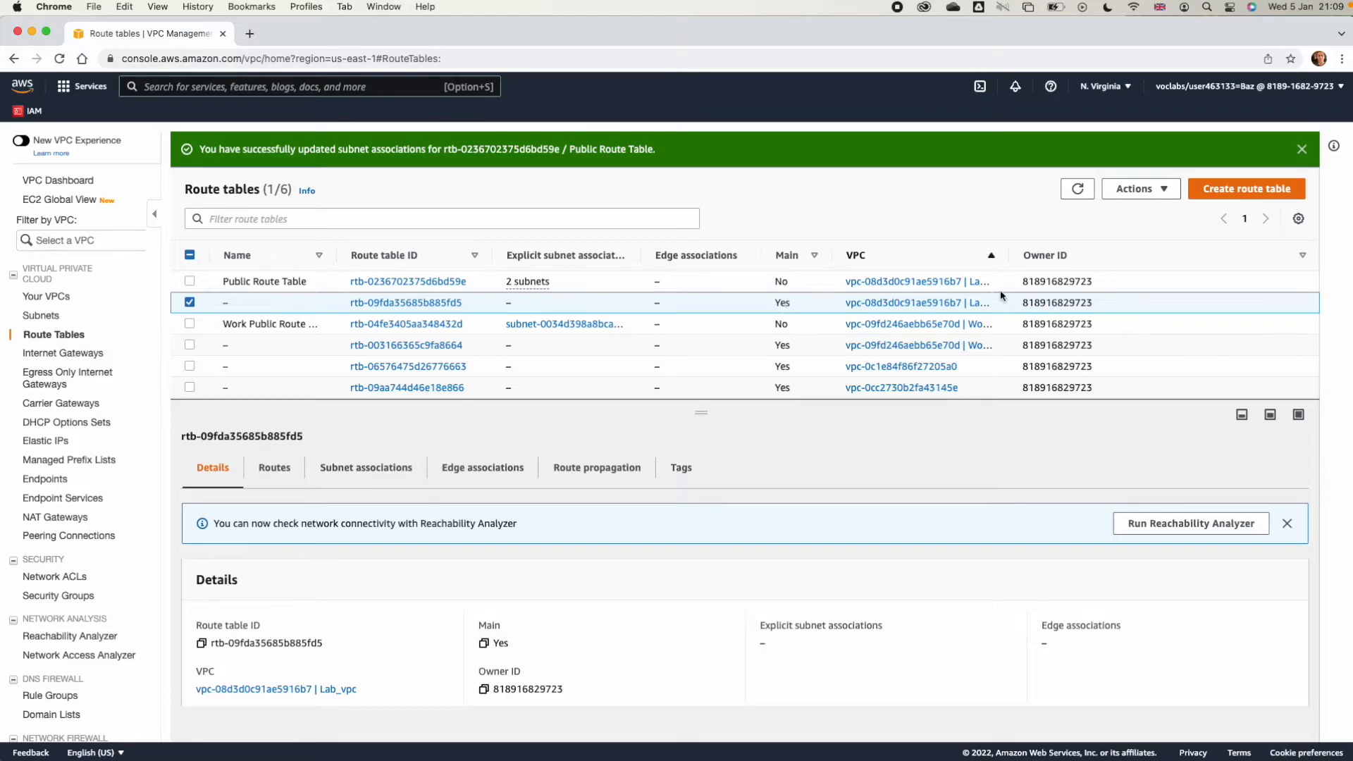
pyautogui.moveTo(1010, 255); pyautogui.dragTo(1093, 256)
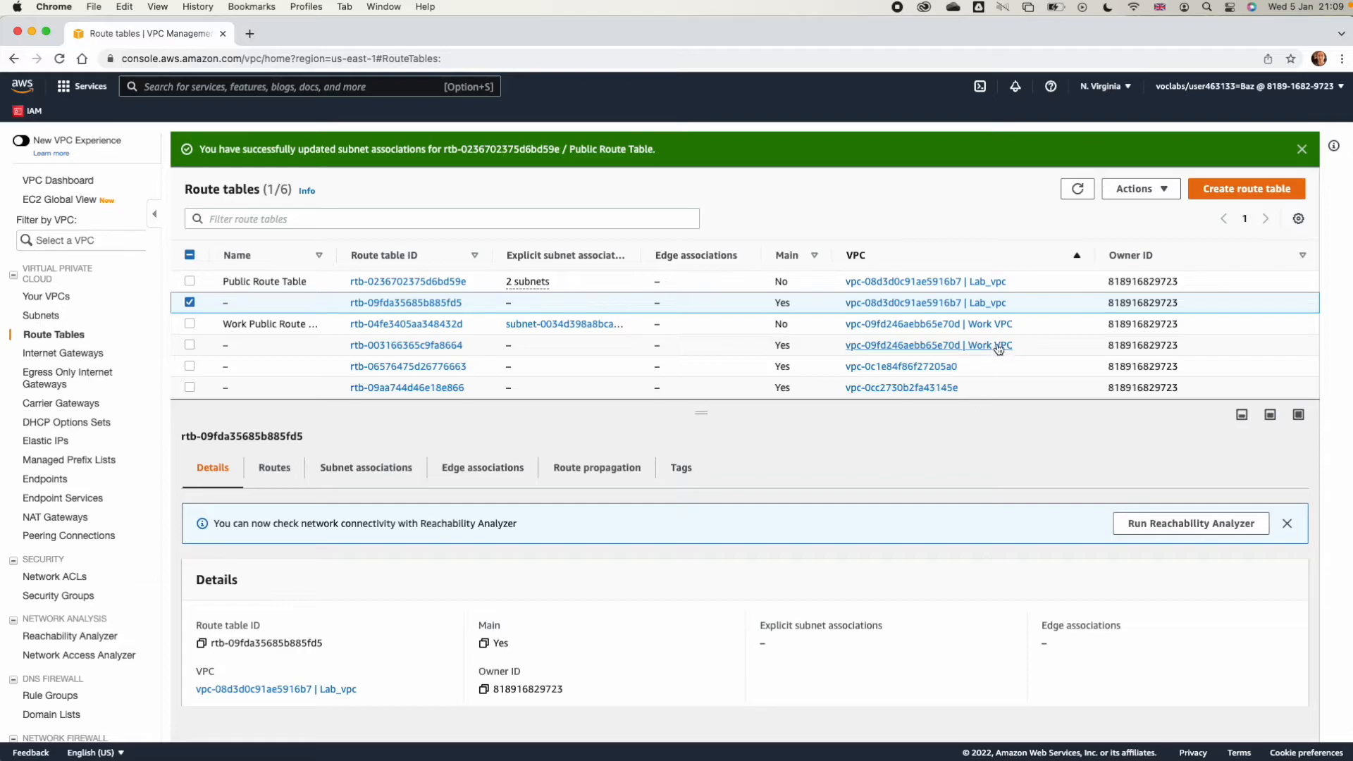
pyautogui.click(237, 302)
pyautogui.write('Priva')
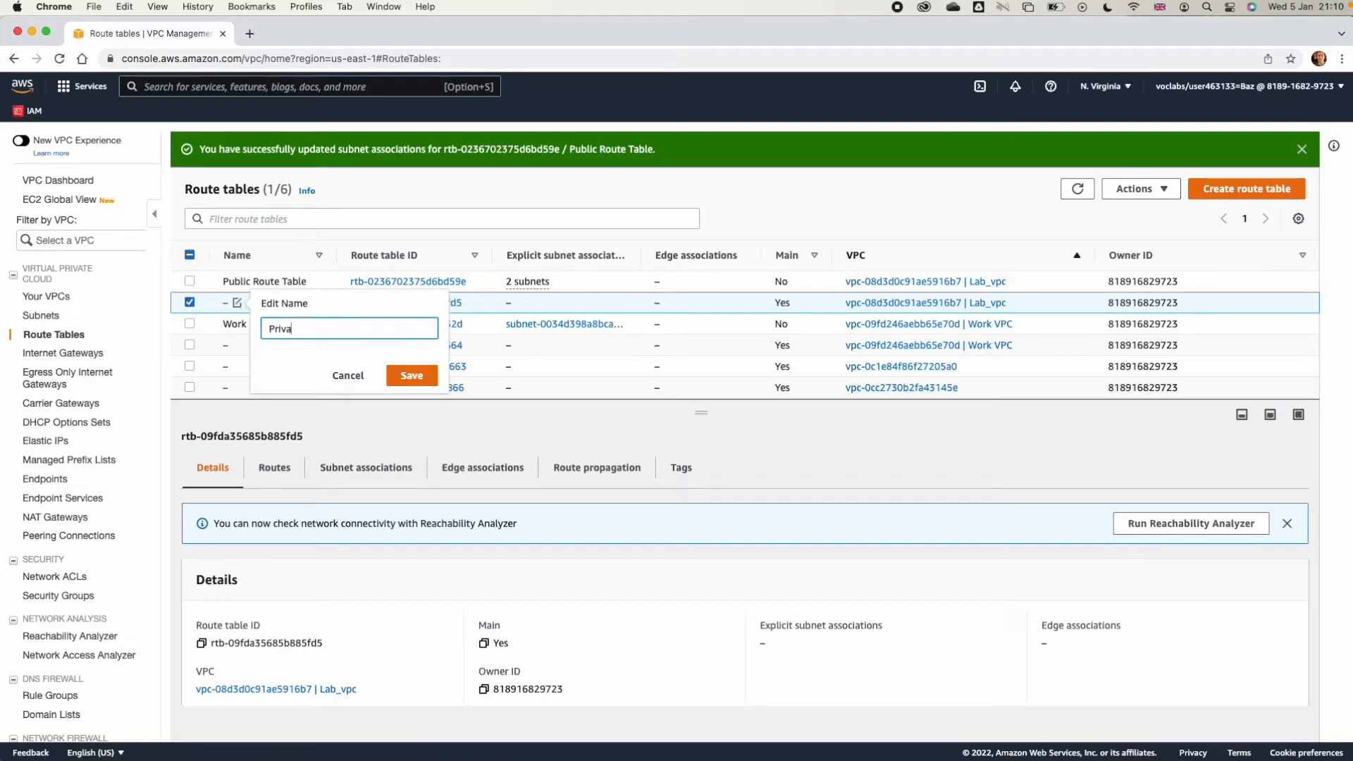
pyautogui.write('te Route Table')
pyautogui.click(411, 375)
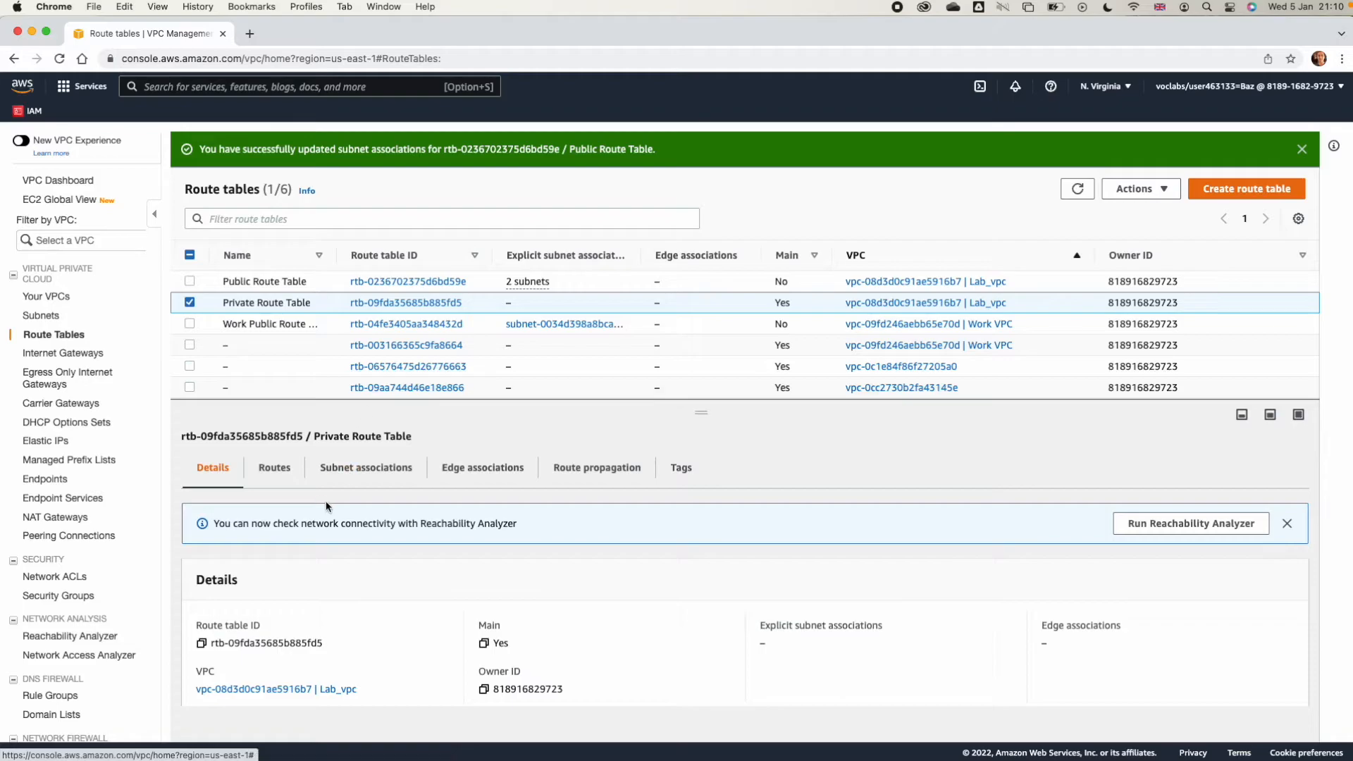
# Step: Associate Private Subnet 2 and Private subnet 1 with Private Route Table and save the associations
pyautogui.click(355, 468)
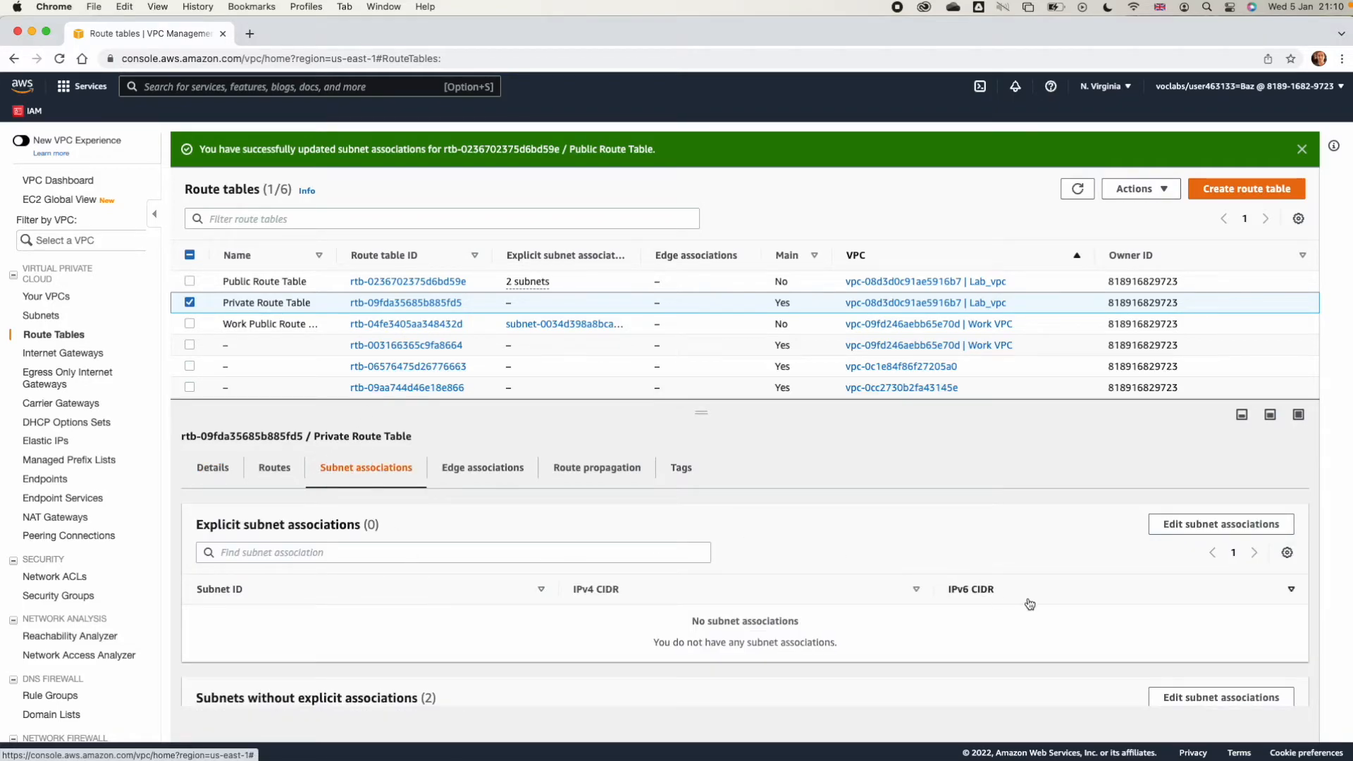
pyautogui.click(1191, 523)
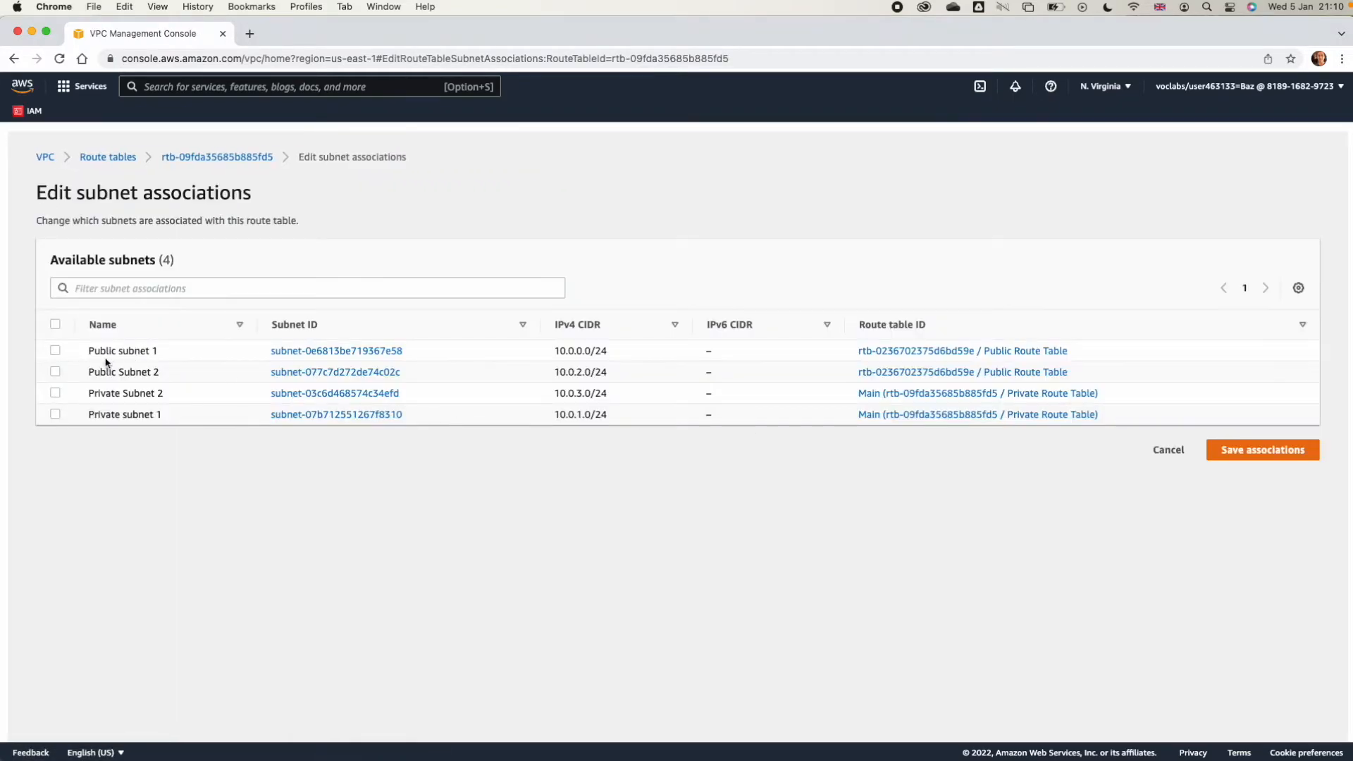
pyautogui.click(55, 393)
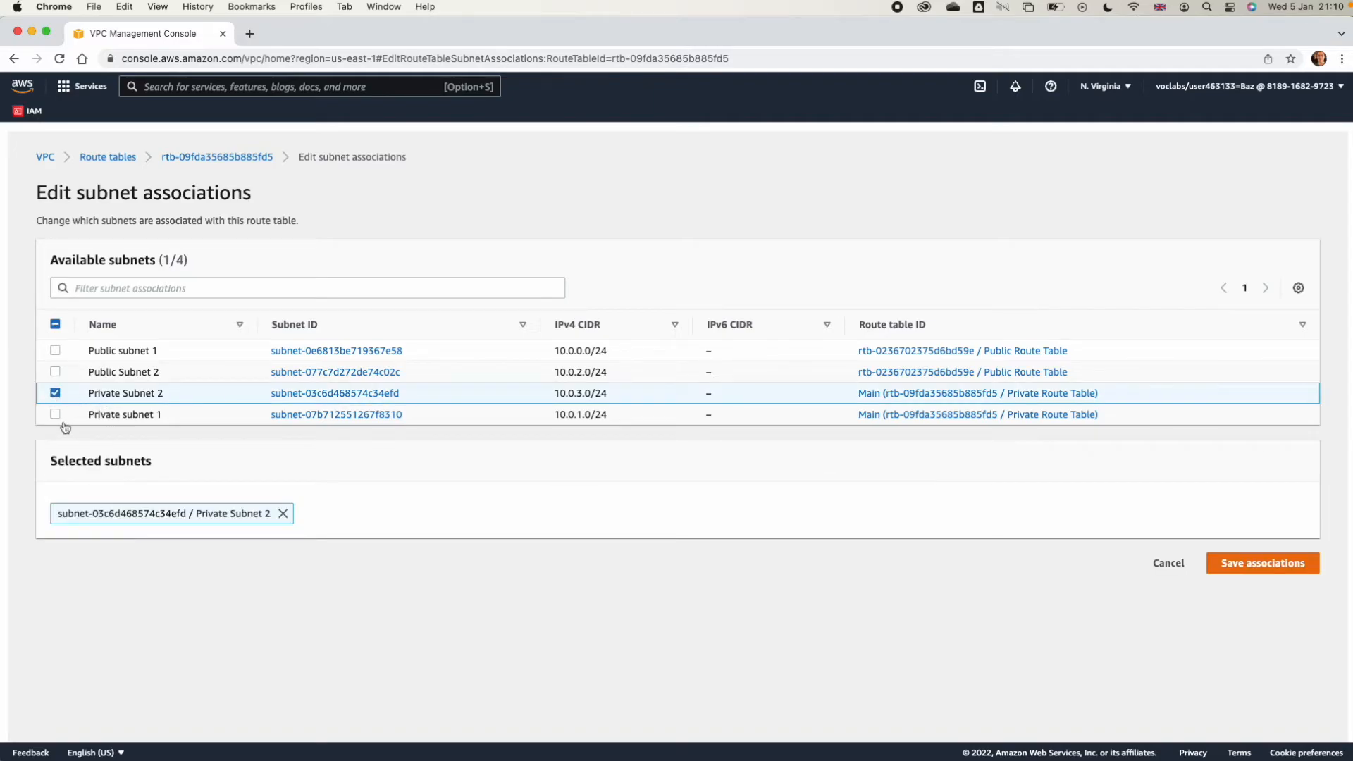
pyautogui.click(55, 414)
pyautogui.click(1286, 563)
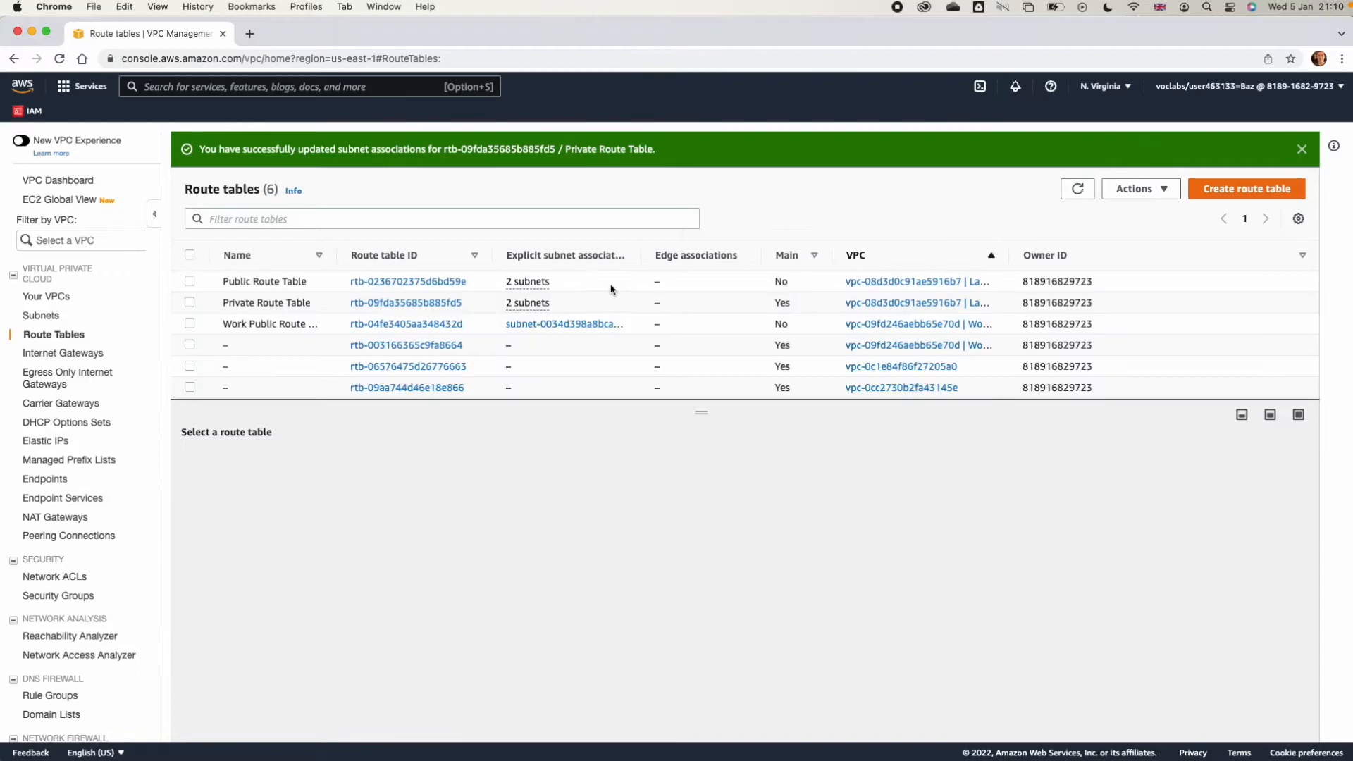
# Step: Widen the explicit subnet associations column and check which subnets are tied to the public and private route tables
pyautogui.moveTo(641, 256); pyautogui.dragTo(754, 252)
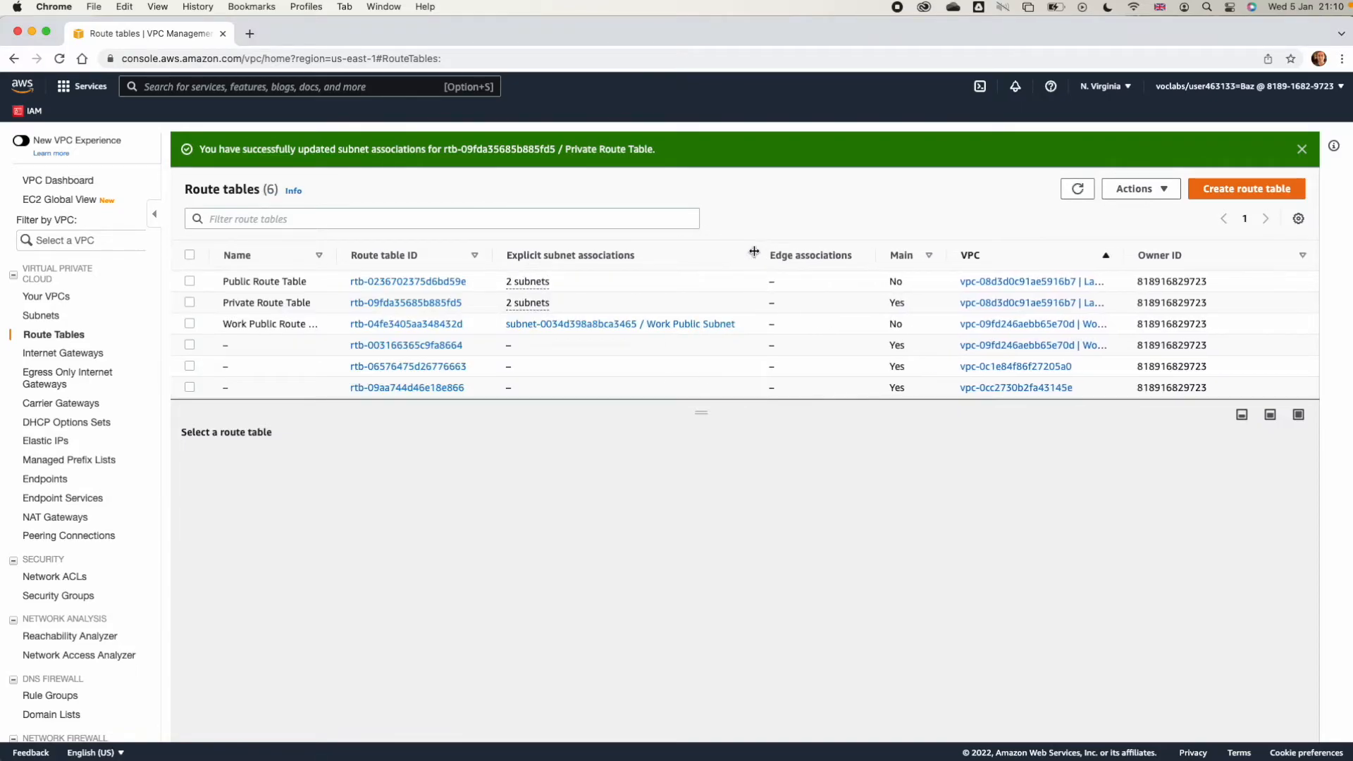
pyautogui.click(532, 284)
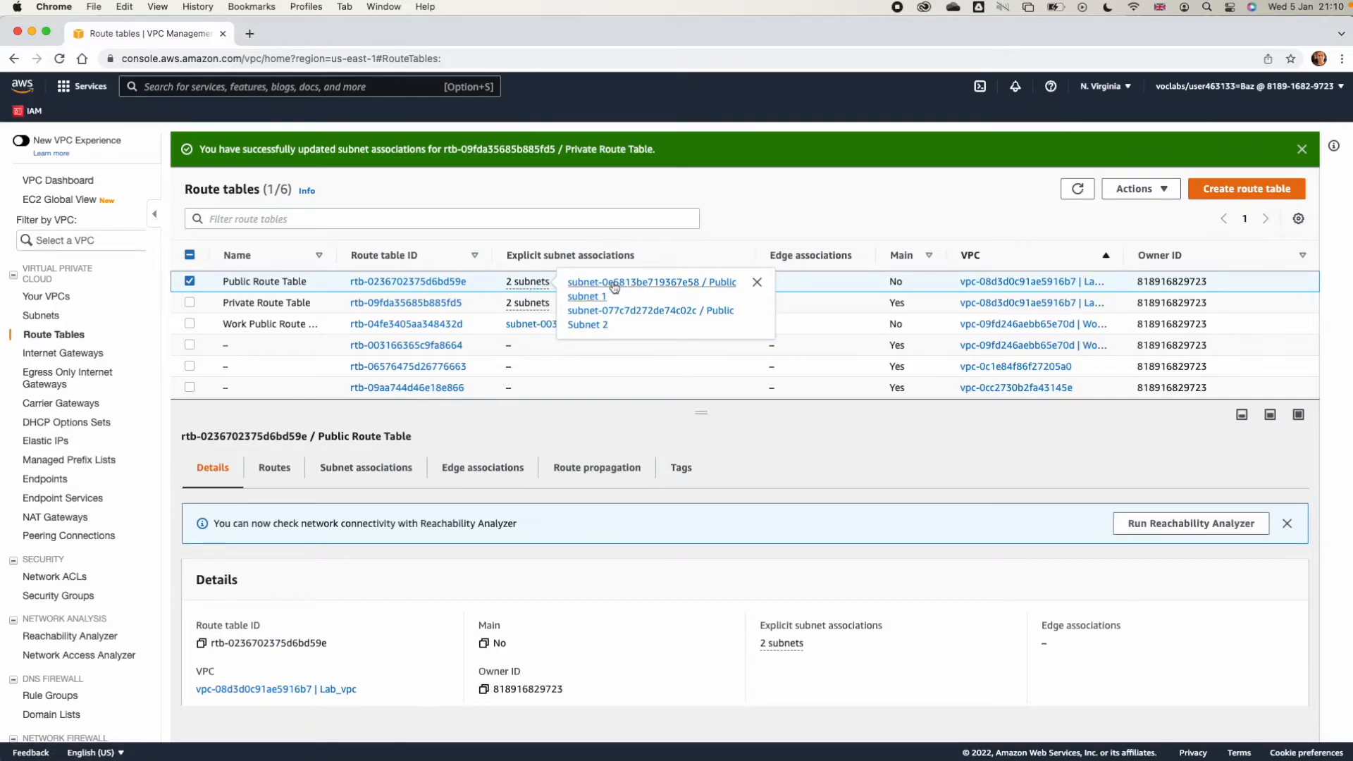
pyautogui.click(527, 304)
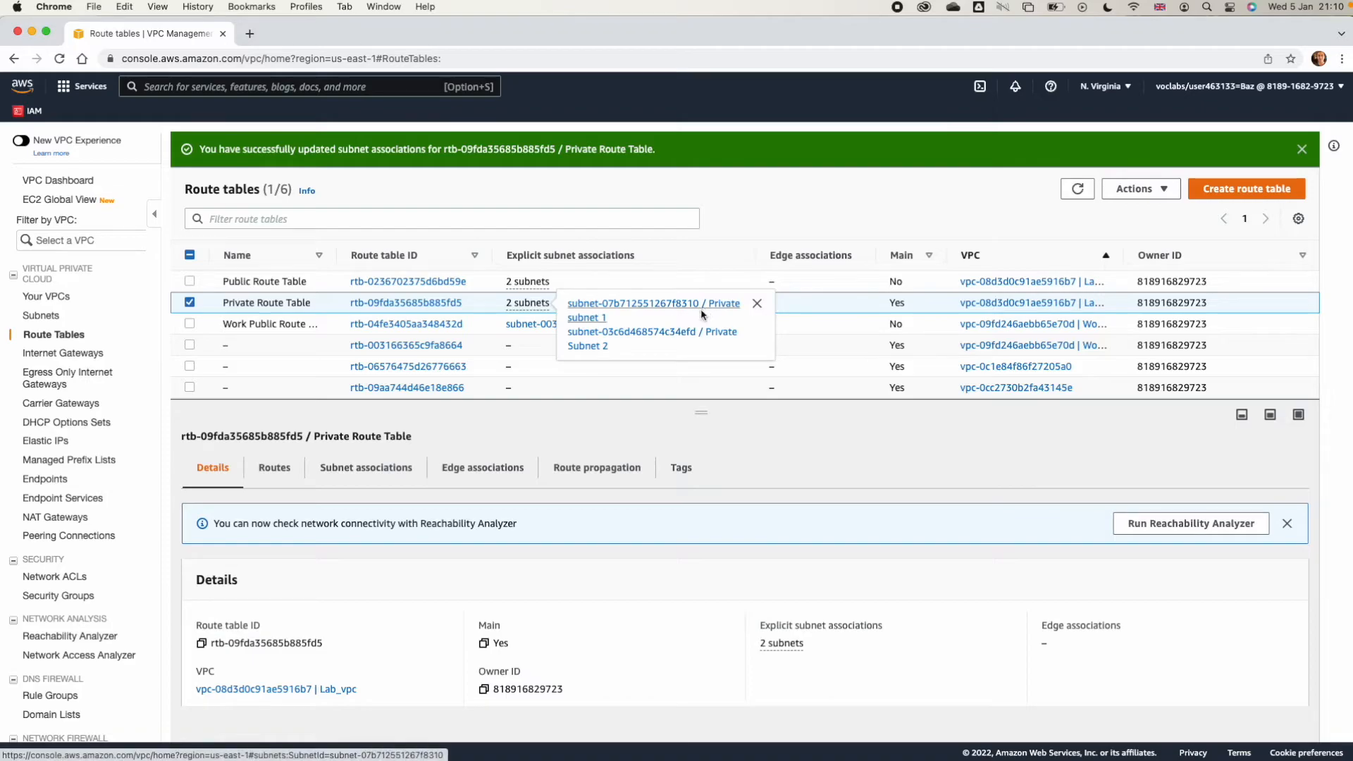
pyautogui.click(529, 282)
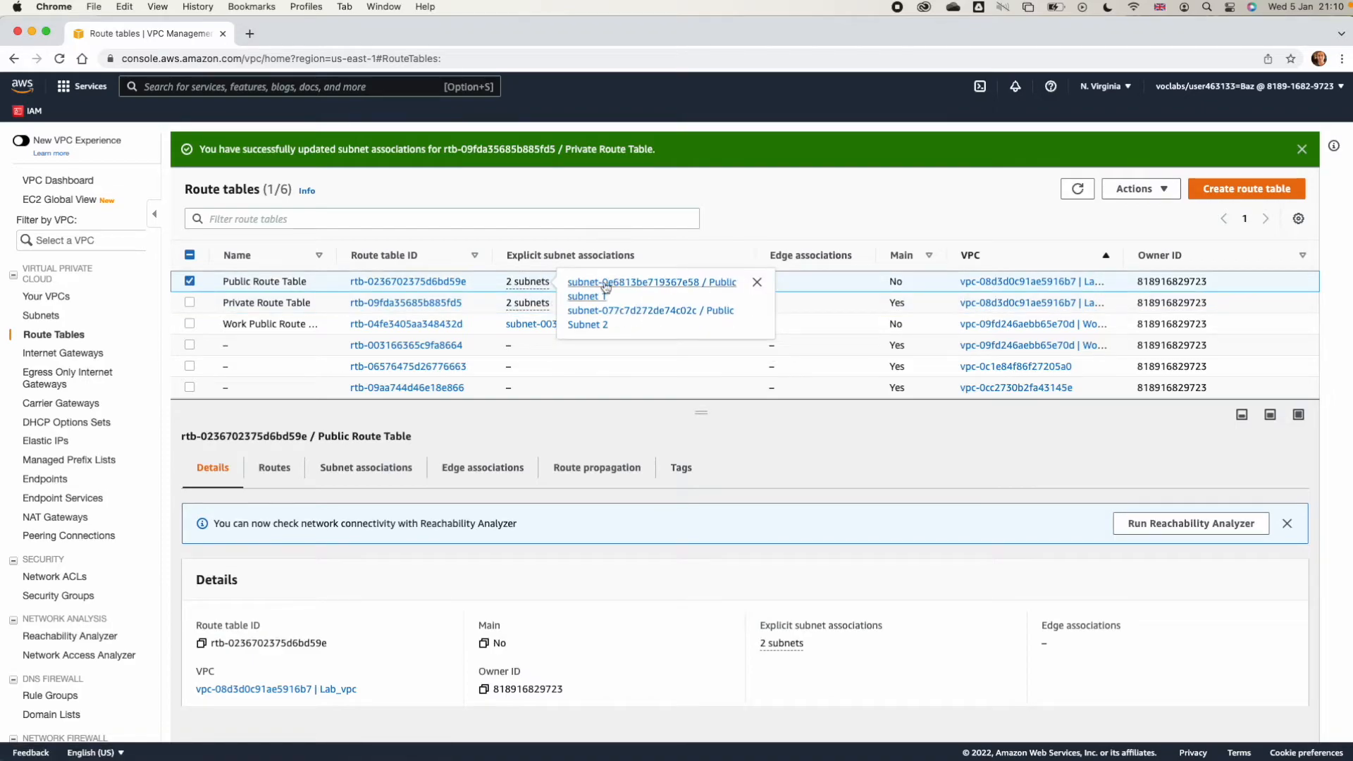
pyautogui.click(191, 283)
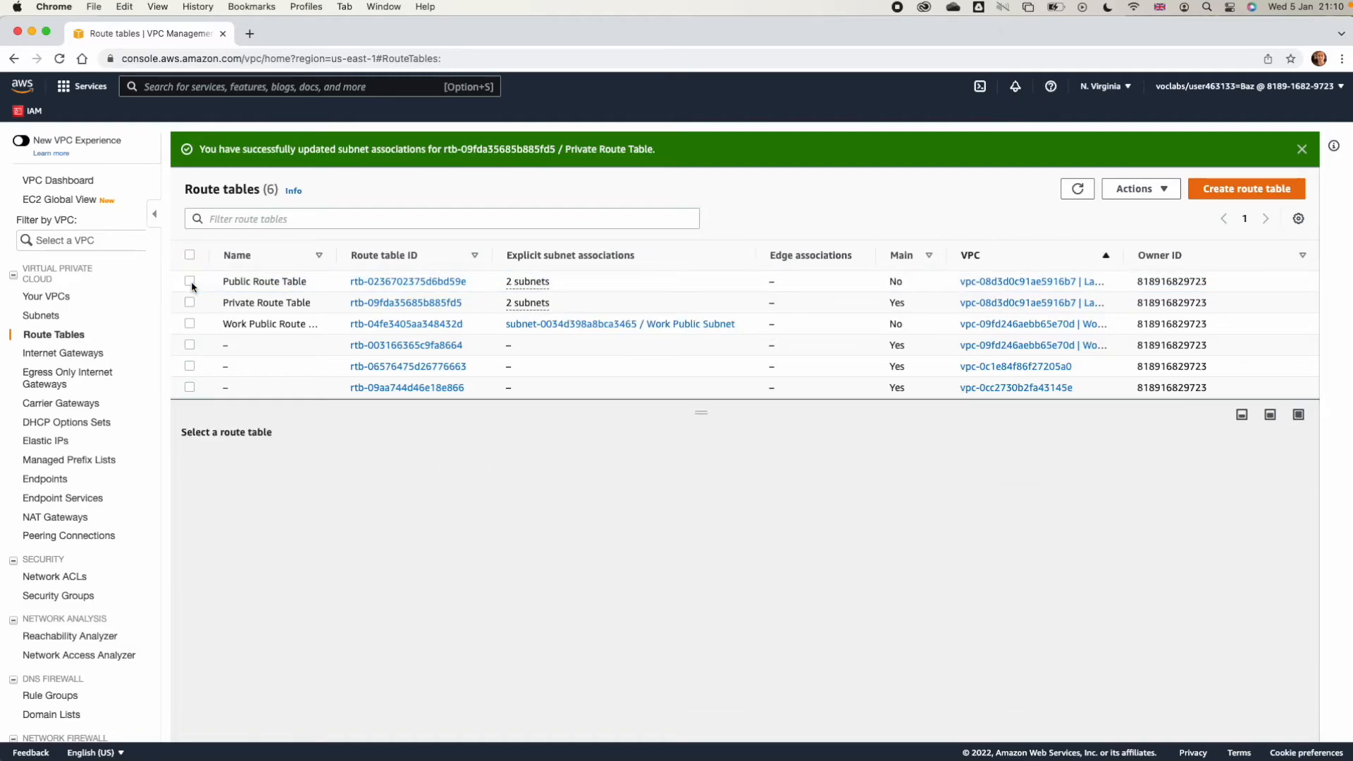
# Step: Start launching an EC2 instance with Amazon Linux 2 AMI (HVM) - Kernel 5.10, 64-bit x86, type t2.micro, and proceed to the instance details
pyautogui.click(81, 86)
pyautogui.click(333, 392)
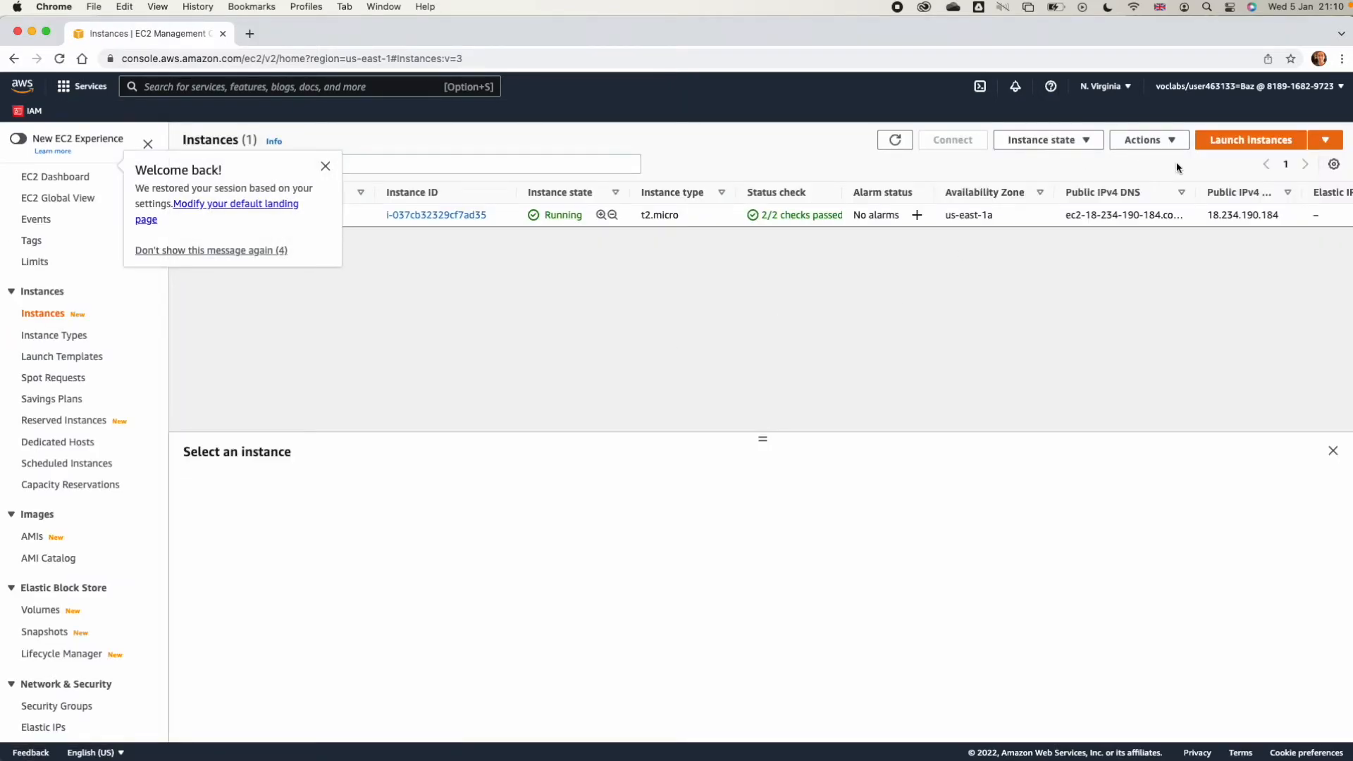
pyautogui.click(1232, 145)
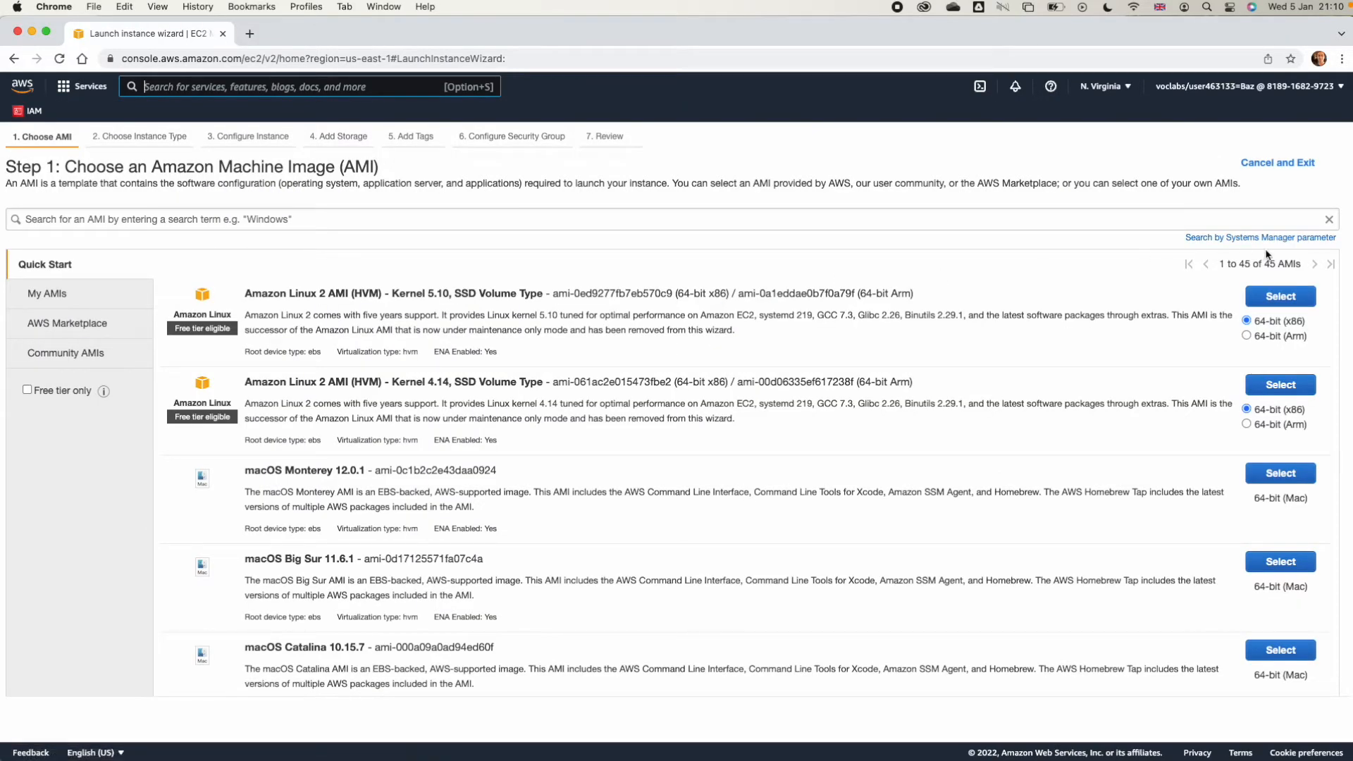
pyautogui.click(1275, 295)
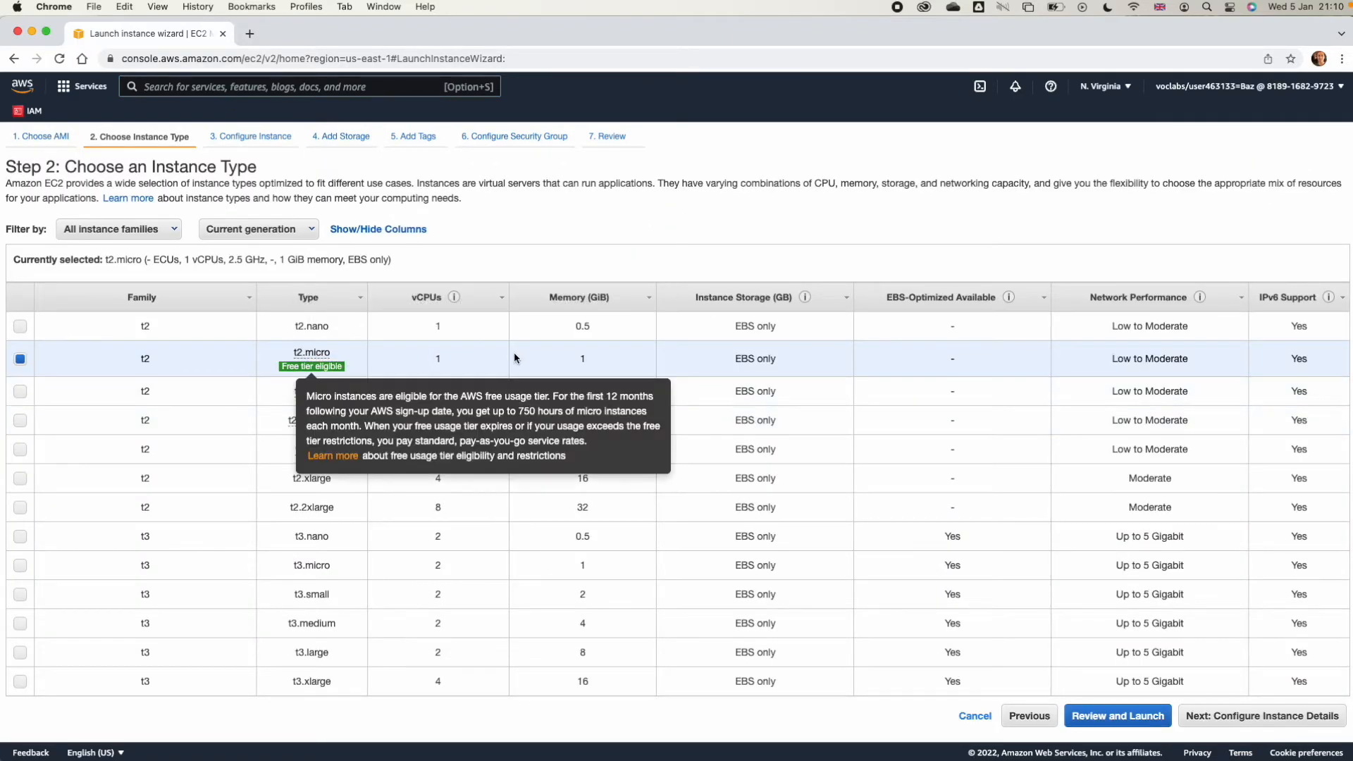
pyautogui.click(1256, 717)
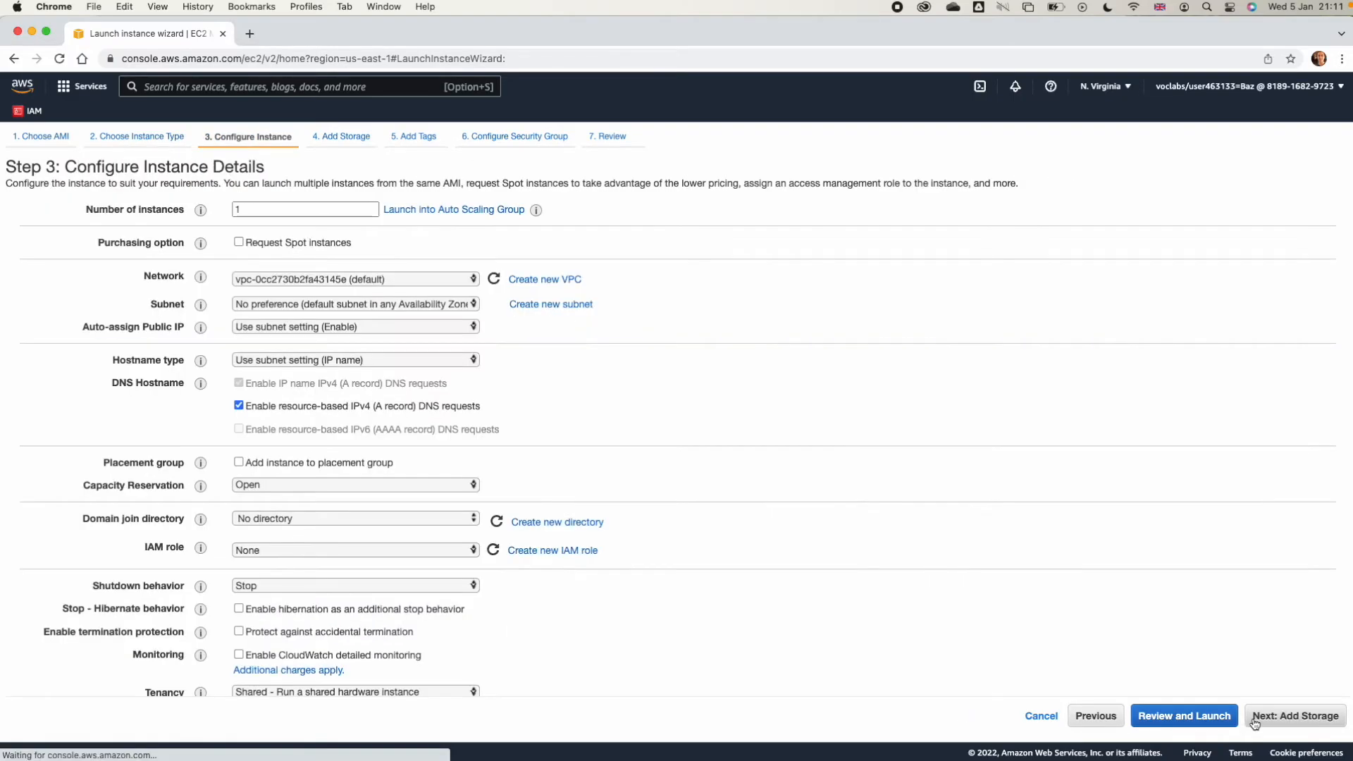
# Step: Set the instance's network to Lab_vpc, its subnet to Public Subnet 2 in us-east-1b, and enable auto-assigned public IP
pyautogui.click(332, 278)
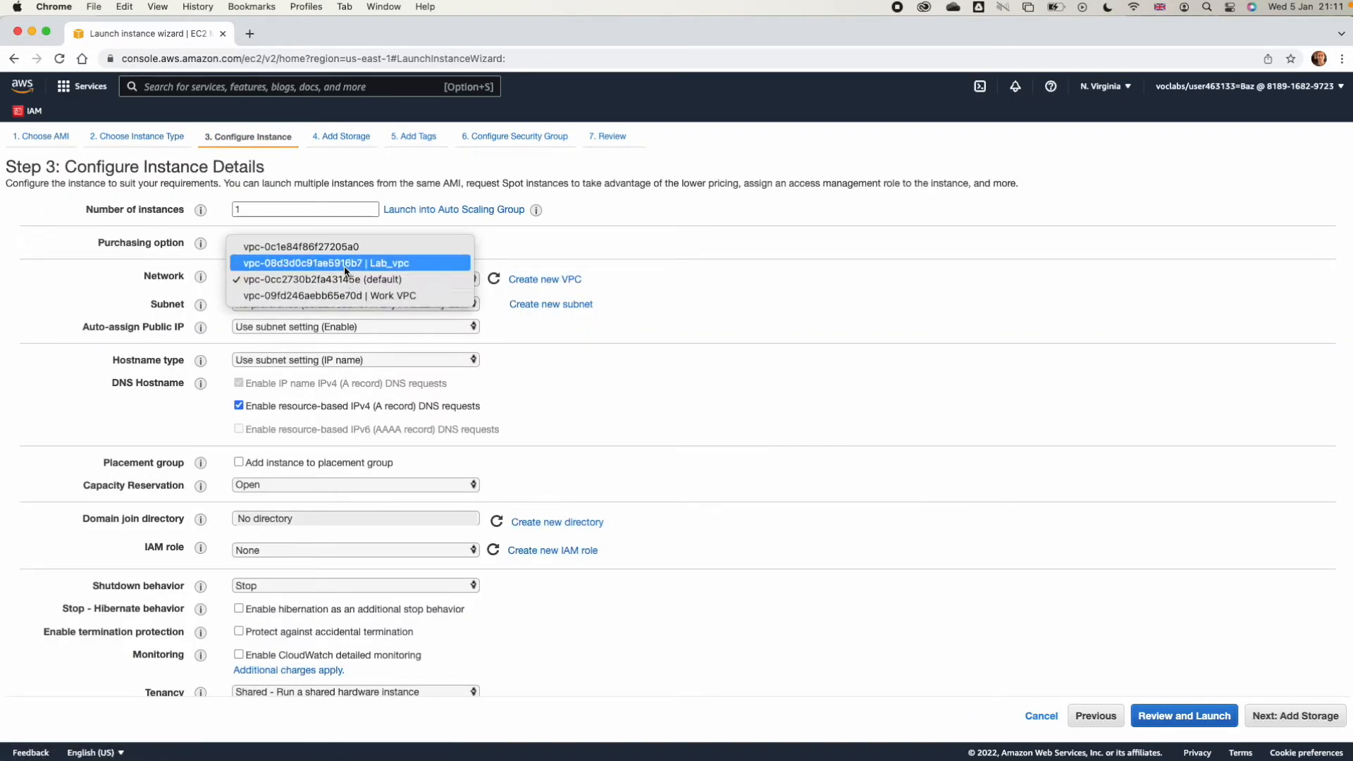
pyautogui.click(344, 262)
pyautogui.click(342, 309)
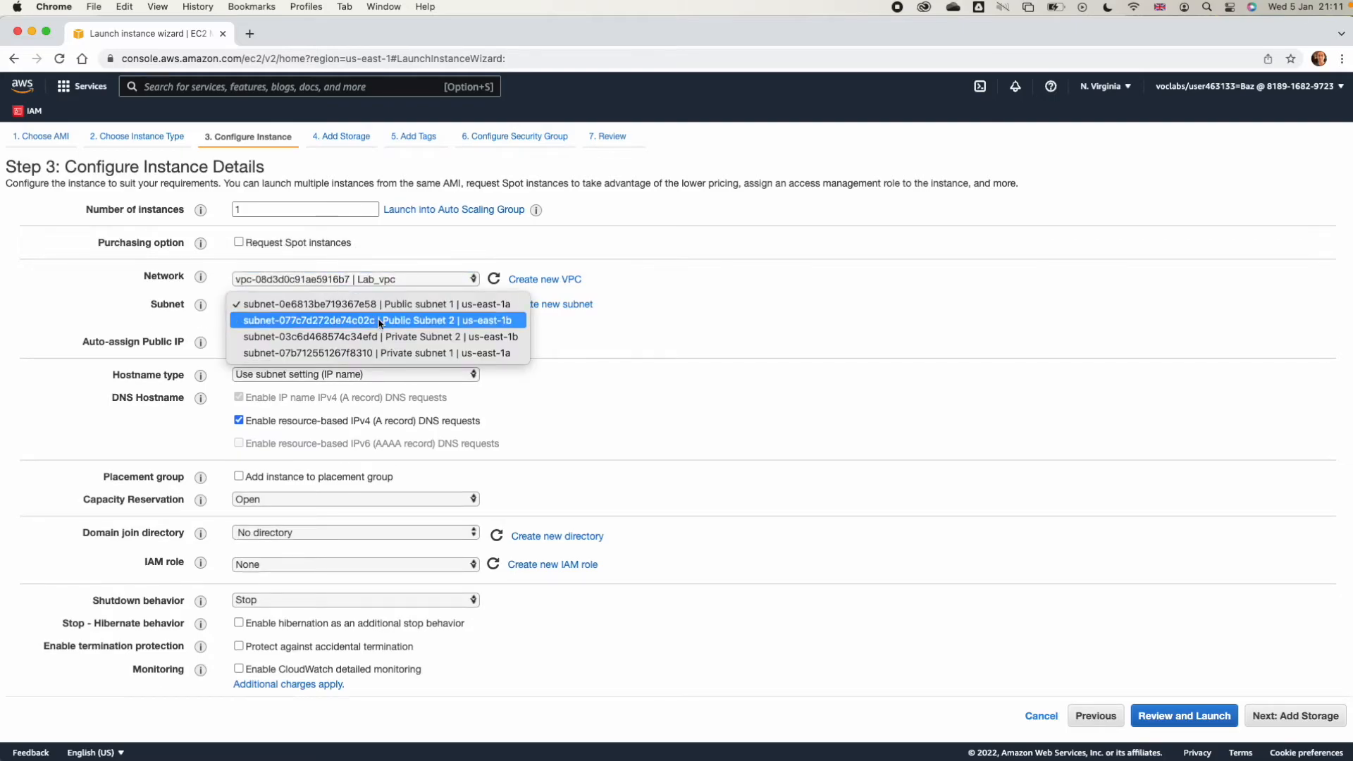
pyautogui.click(377, 319)
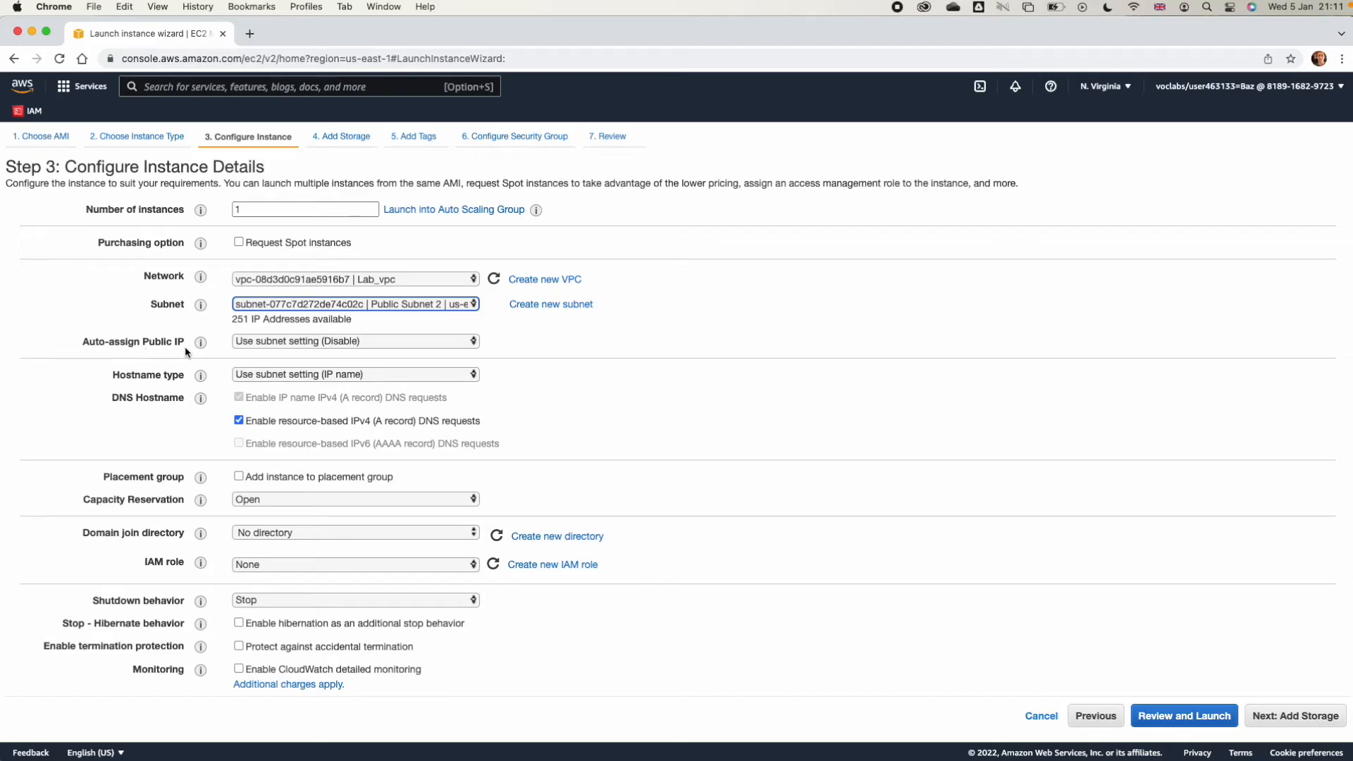
pyautogui.click(277, 342)
pyautogui.click(279, 358)
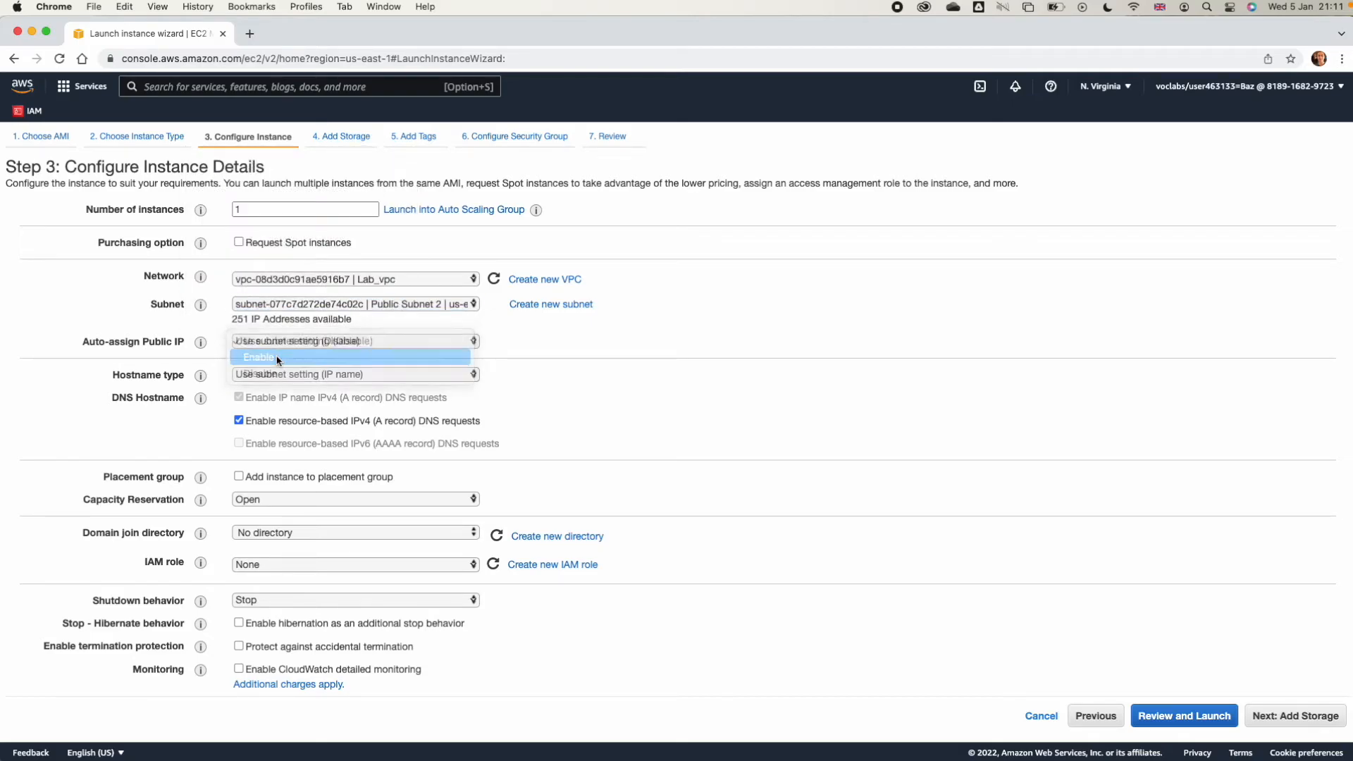
pyautogui.moveTo(199, 345)
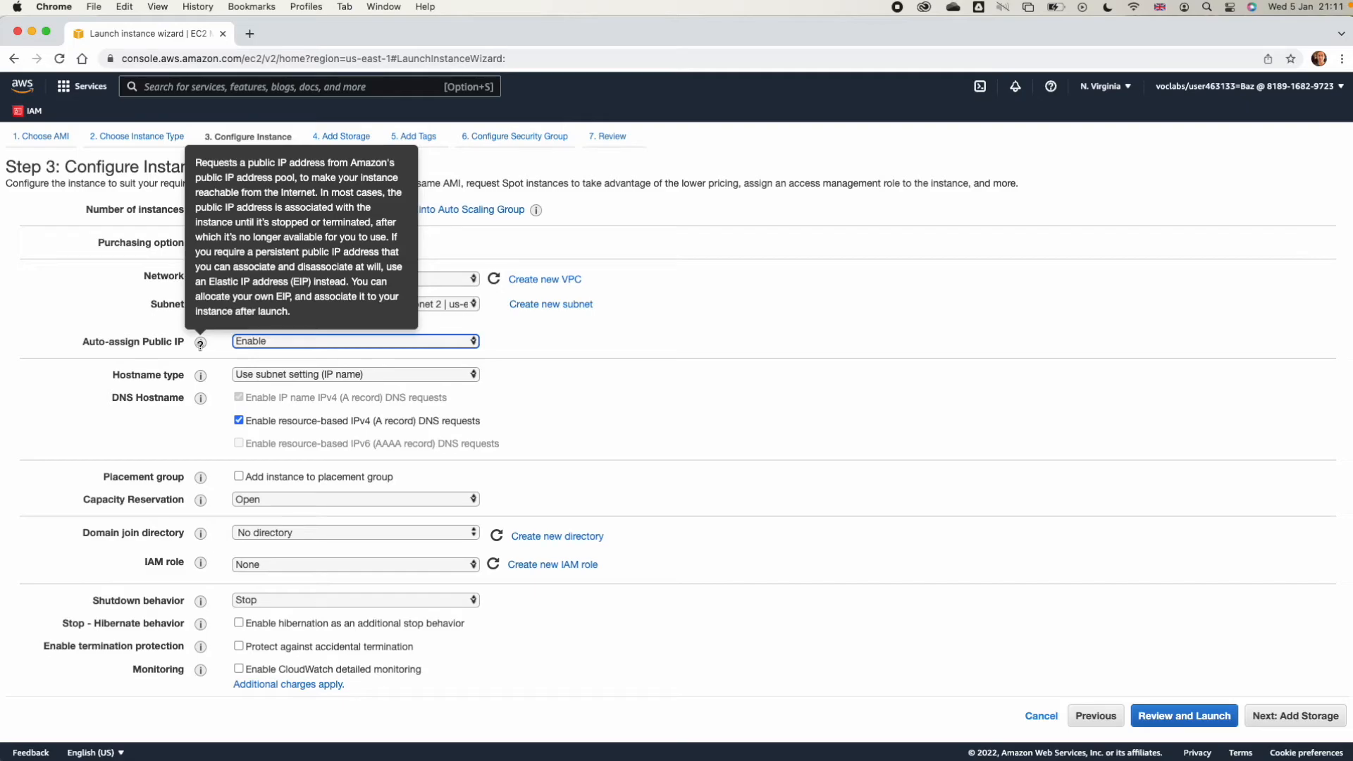
# Step: Paste into the user data the bash script that installs httpd, mysql and php, unzips lab-app.zip to /var/www/html/ and starts httpd
pyautogui.scroll(-10, 387, 489)
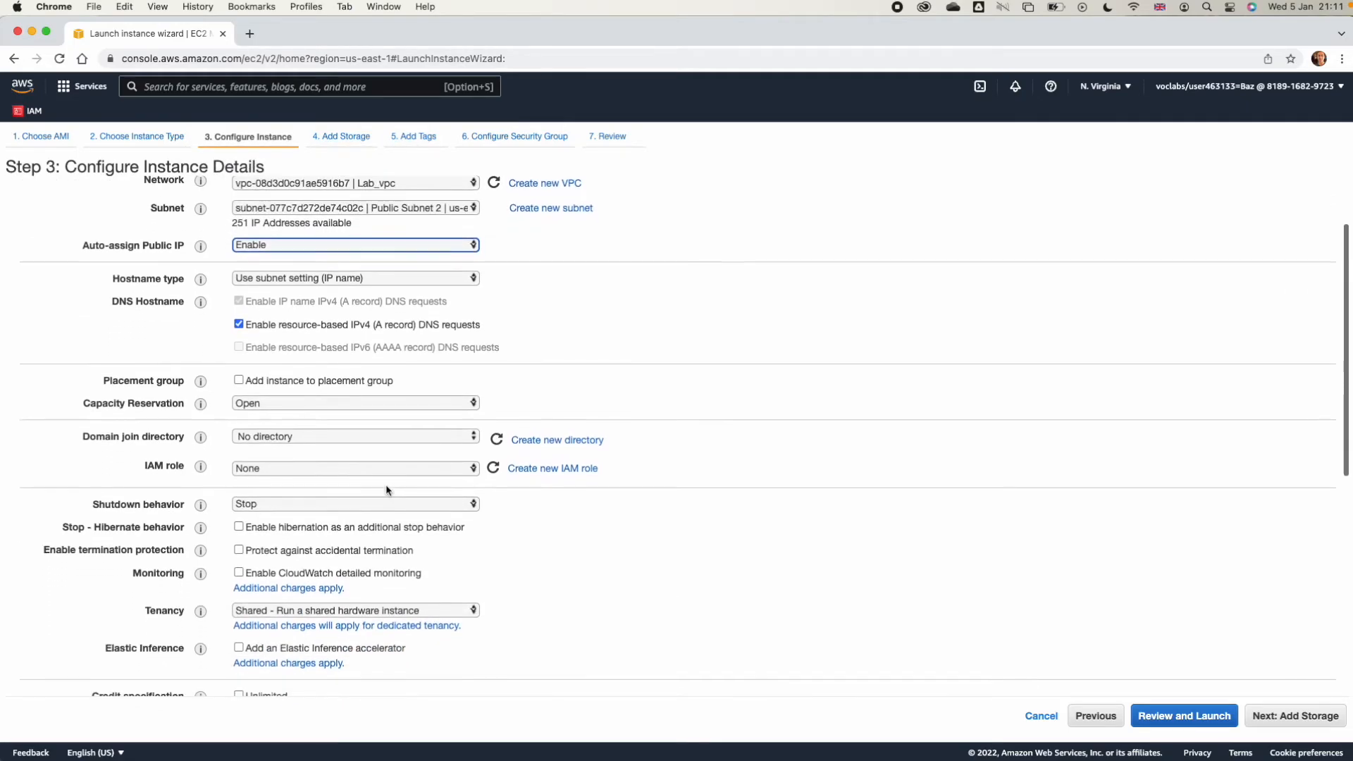
pyautogui.scroll(-2, 386, 488)
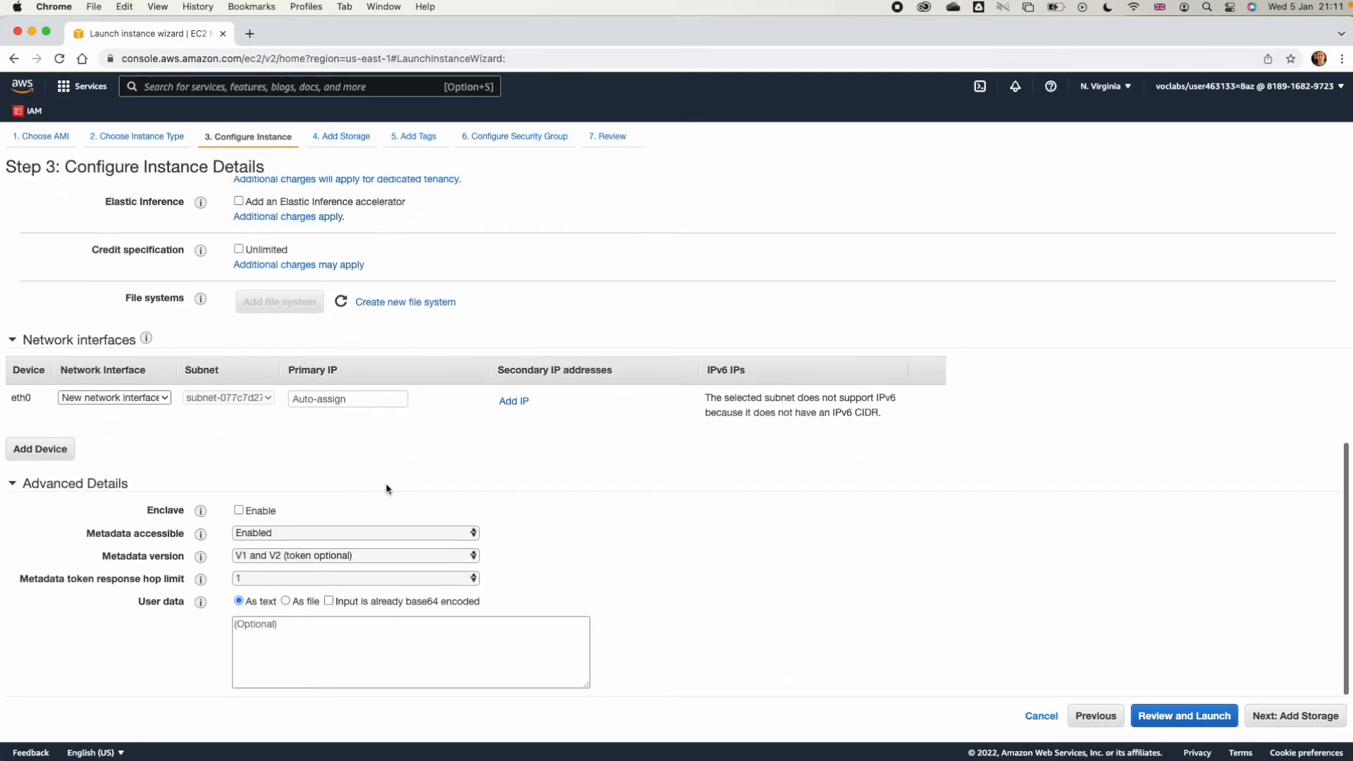
pyautogui.click(399, 655)
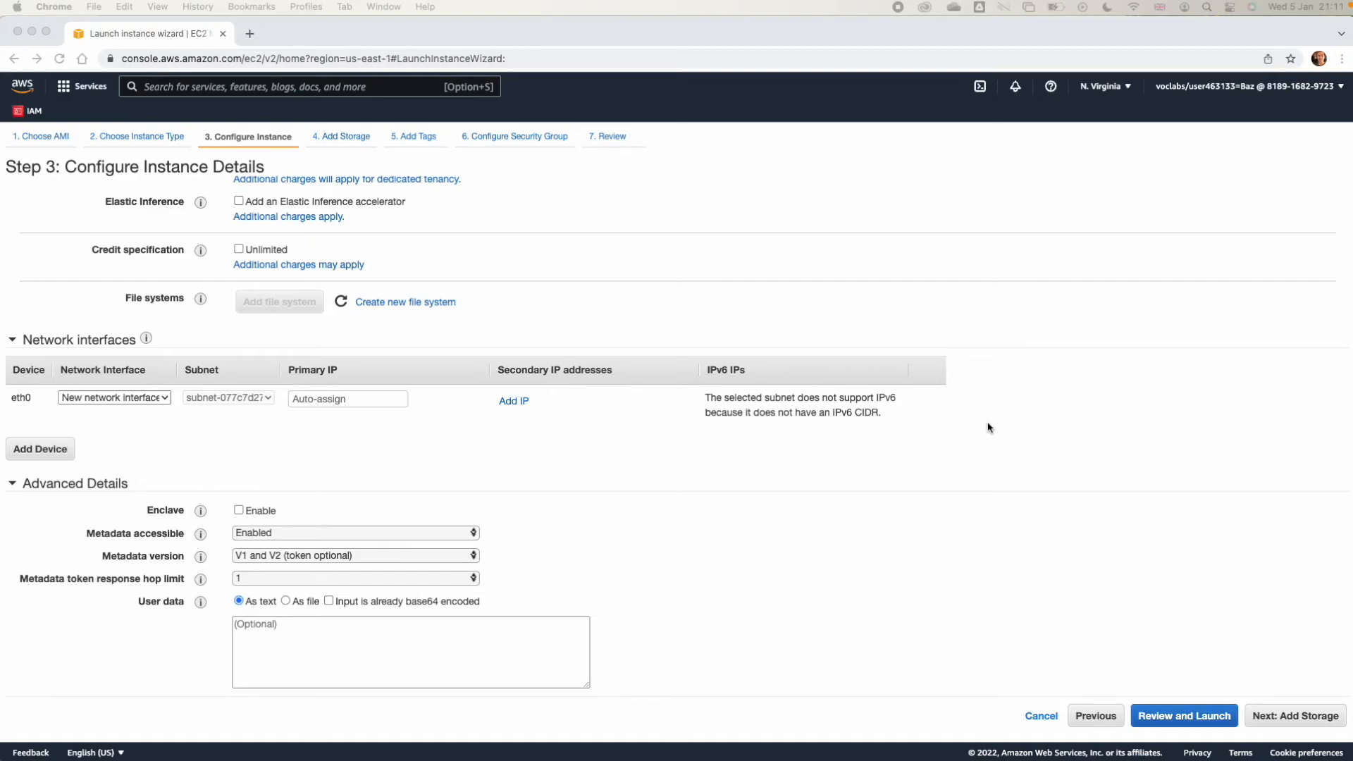
pyautogui.click(441, 655)
pyautogui.press('super+v')
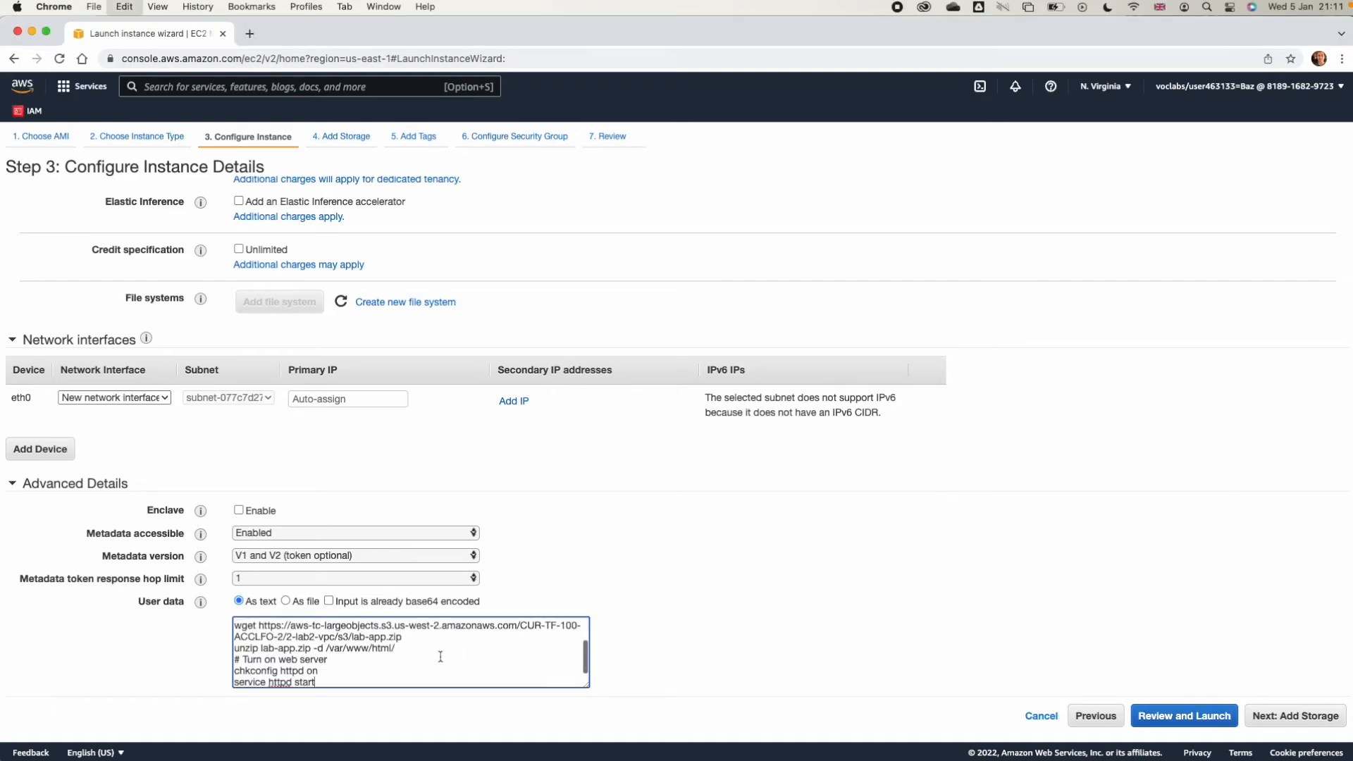
# Step: Read through the user data script, examining its package installation, lab file download and unzip, and web server start commands
pyautogui.scroll(2, 554, 647)
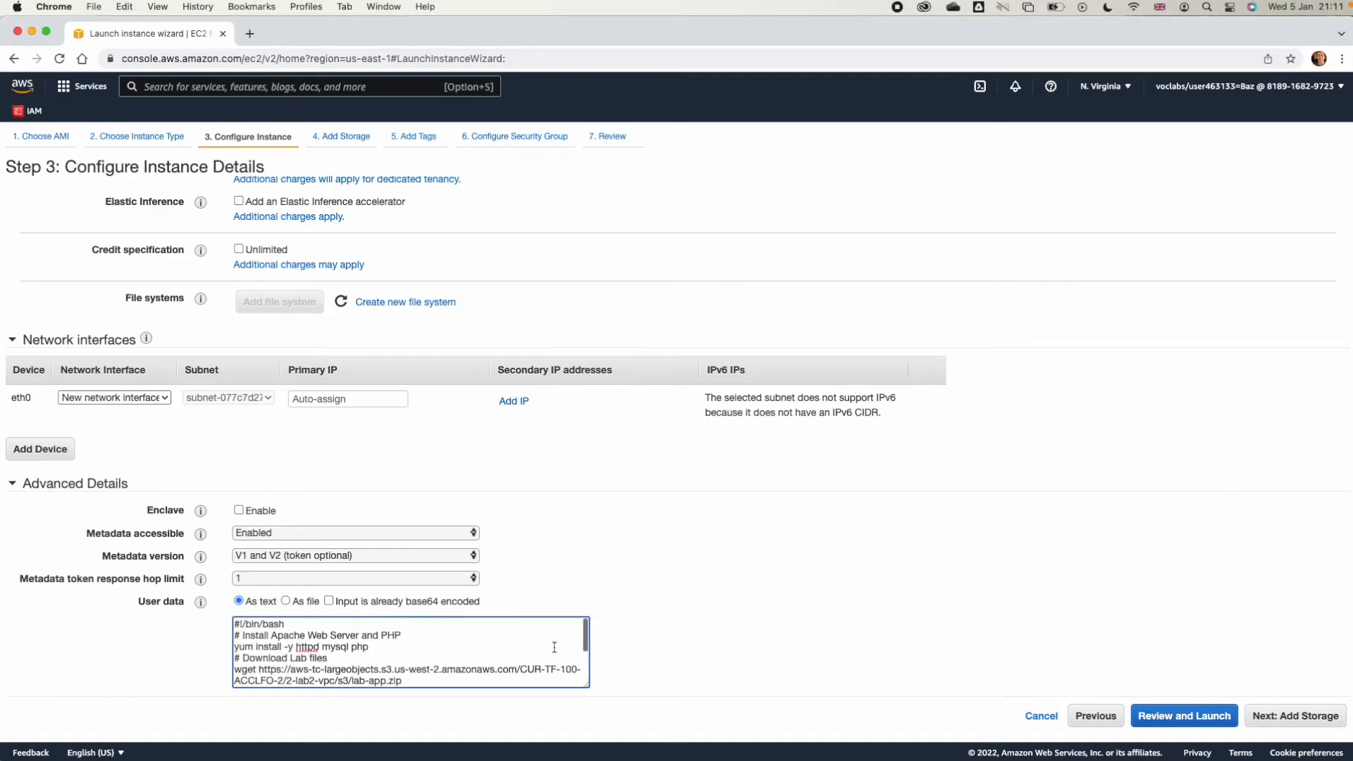
pyautogui.doubleClick(290, 637)
pyautogui.tripleClick(400, 635)
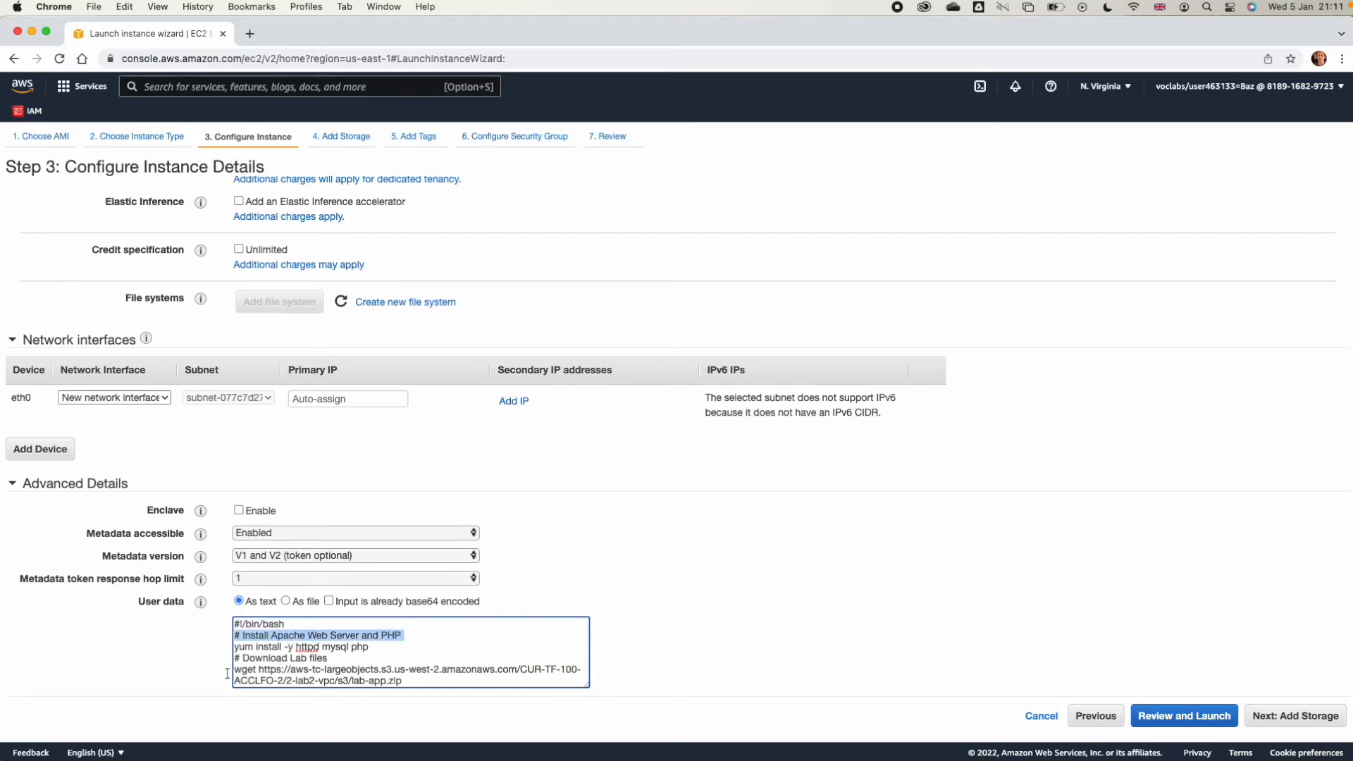
pyautogui.tripleClick(339, 647)
pyautogui.scroll(-1, 339, 645)
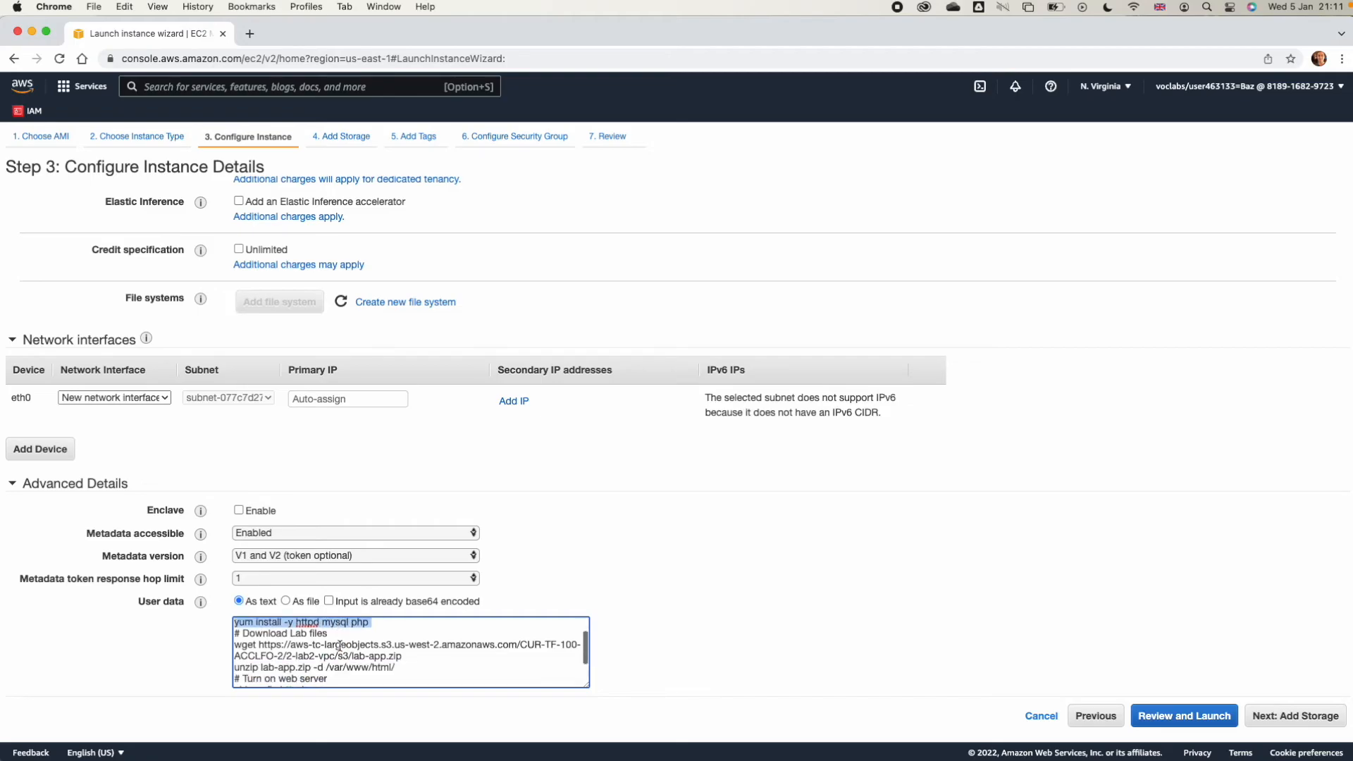
pyautogui.moveTo(234, 644); pyautogui.dragTo(421, 658)
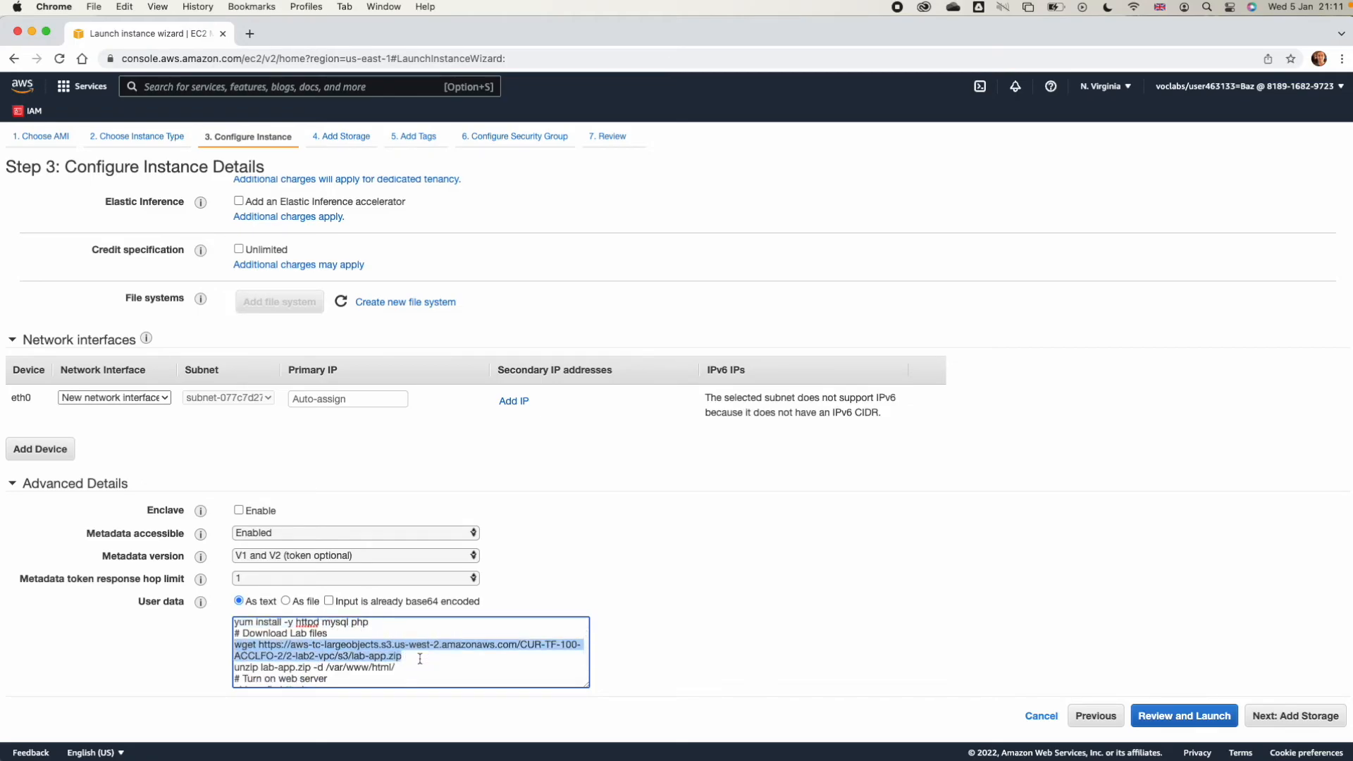
pyautogui.scroll(-1, 420, 659)
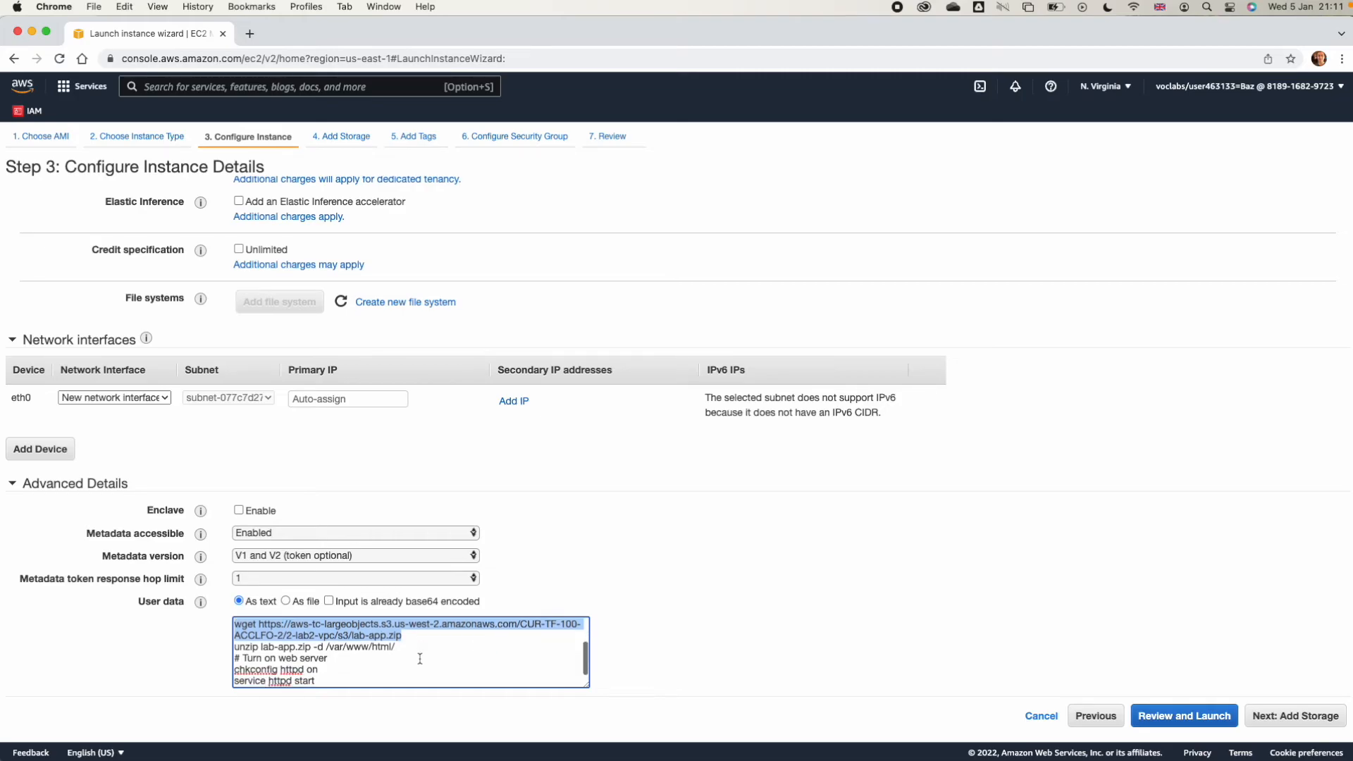
pyautogui.click(330, 649)
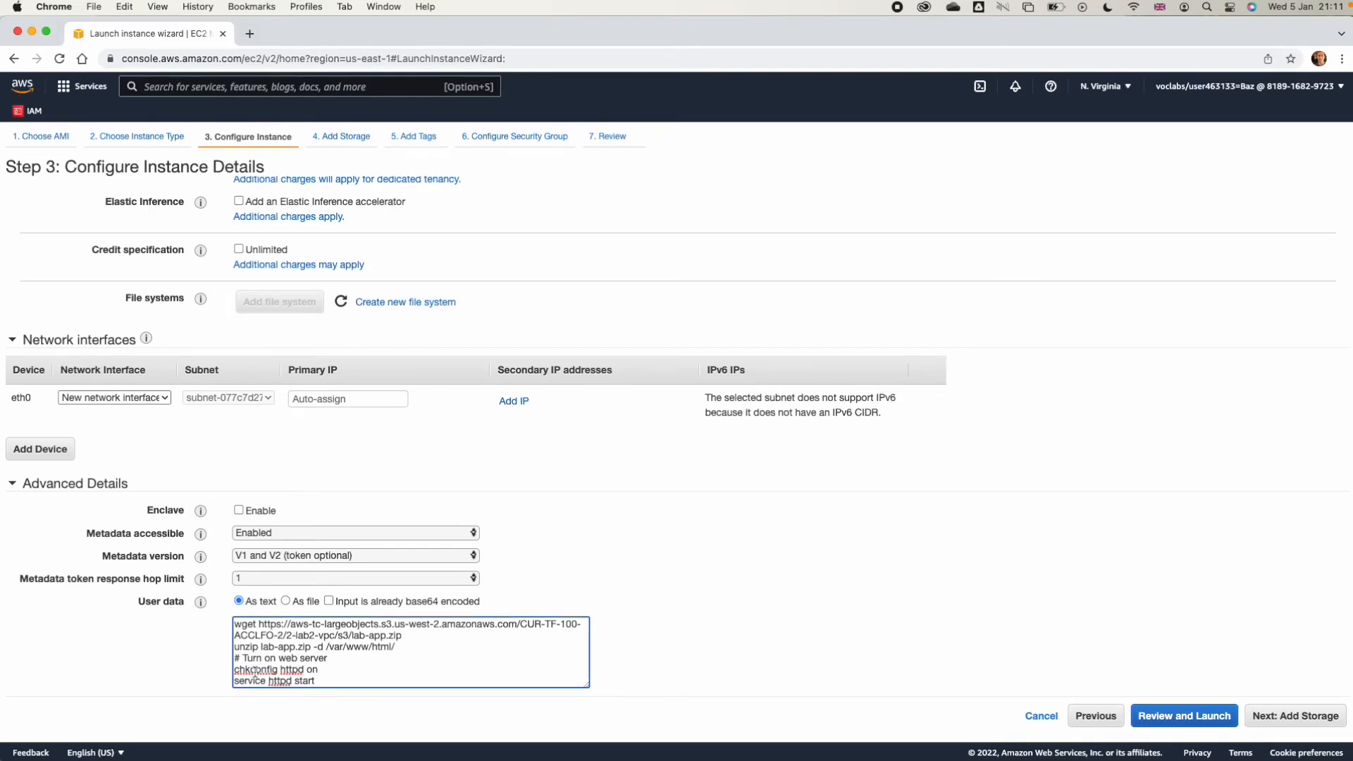
pyautogui.tripleClick(257, 680)
pyautogui.tripleClick(253, 670)
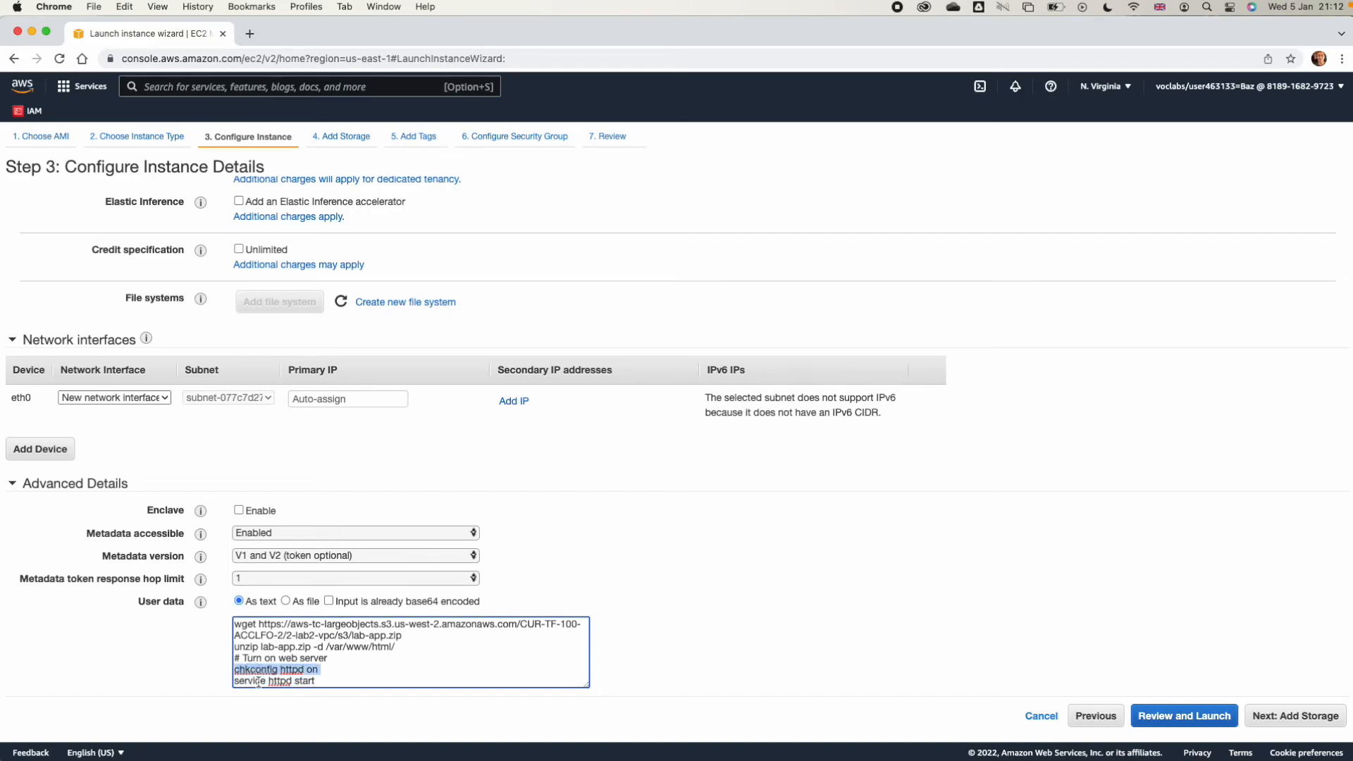
# Step: Keep the default storage and tag the instance with Name set to Web Server, proceeding to the security group configuration
pyautogui.click(1308, 726)
pyautogui.click(1307, 726)
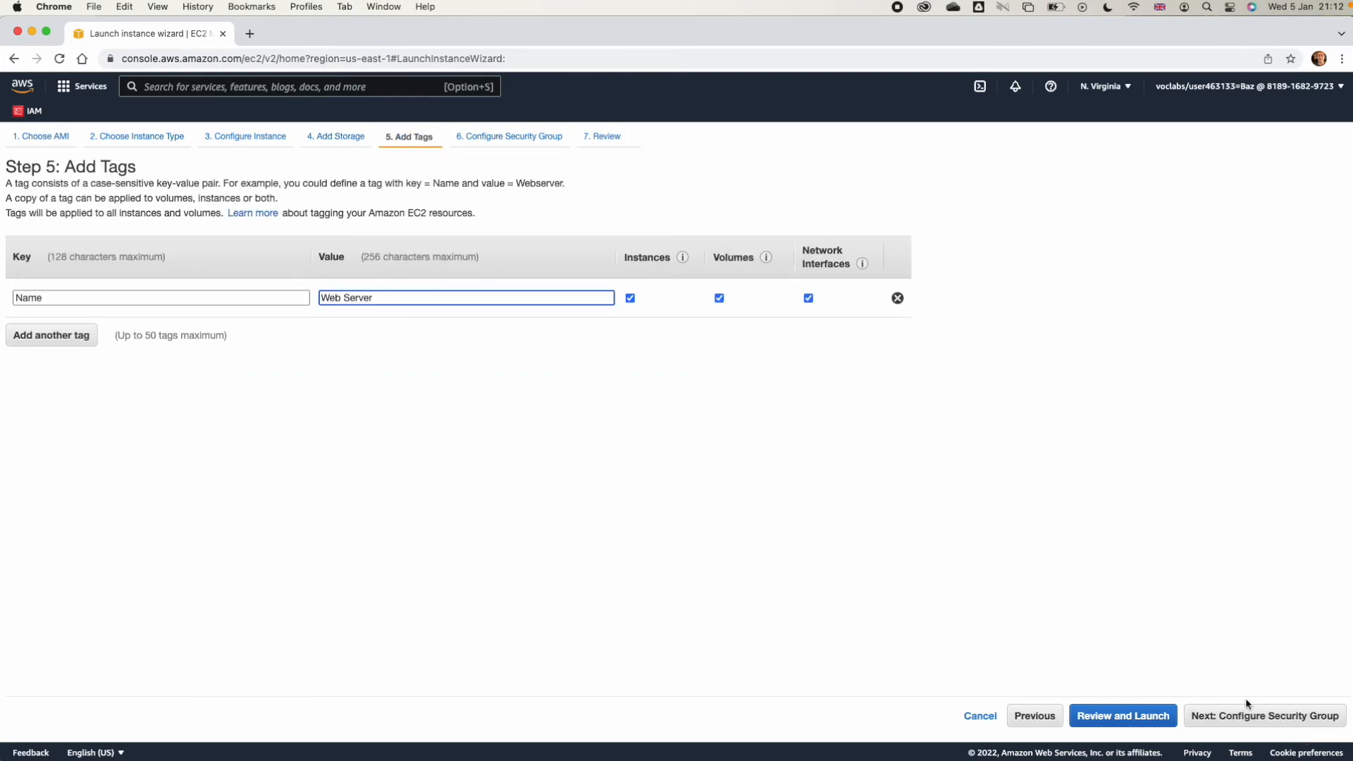
pyautogui.click(1247, 710)
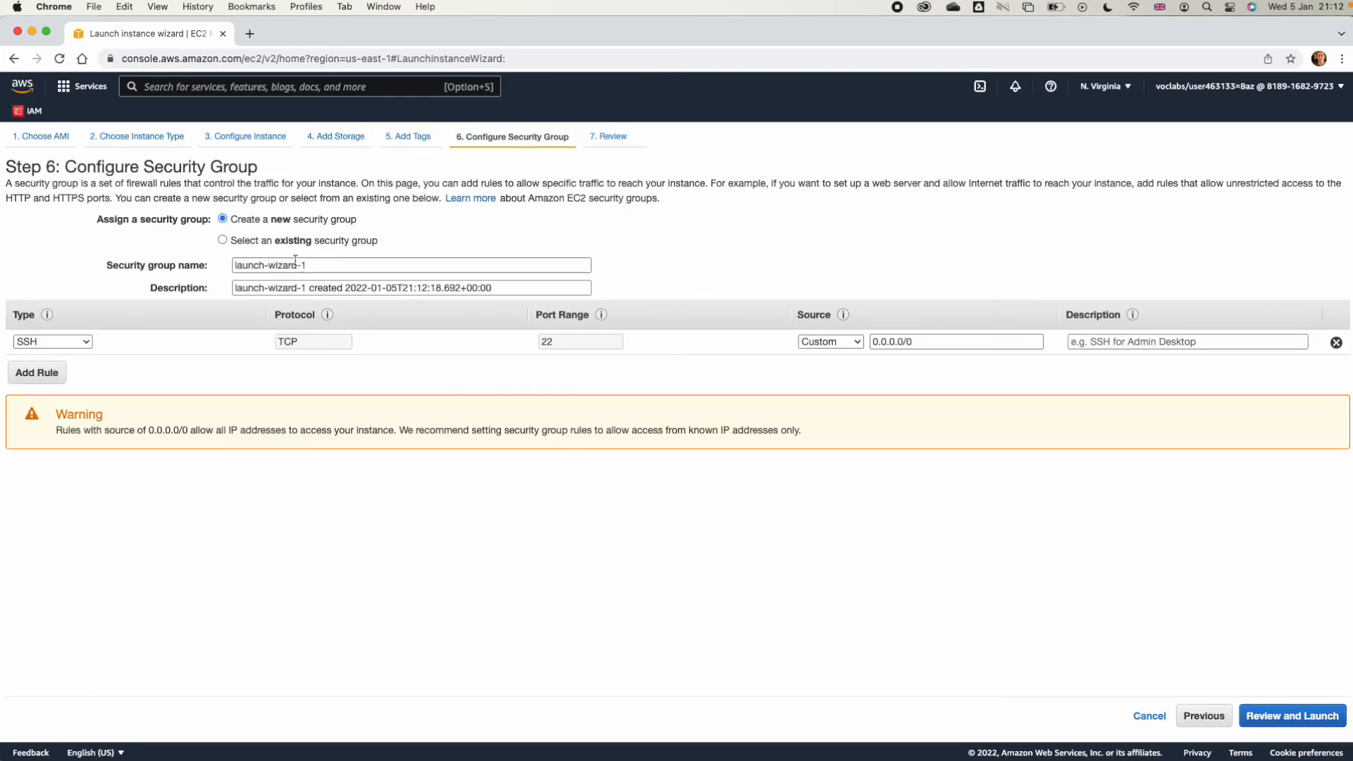
# Step: Name the new security group Web SG and describe it as Allow Http Access
pyautogui.tripleClick(256, 266)
pyautogui.write('Web SG')
pyautogui.press('Tab')
pyautogui.write('Allow Http Access')
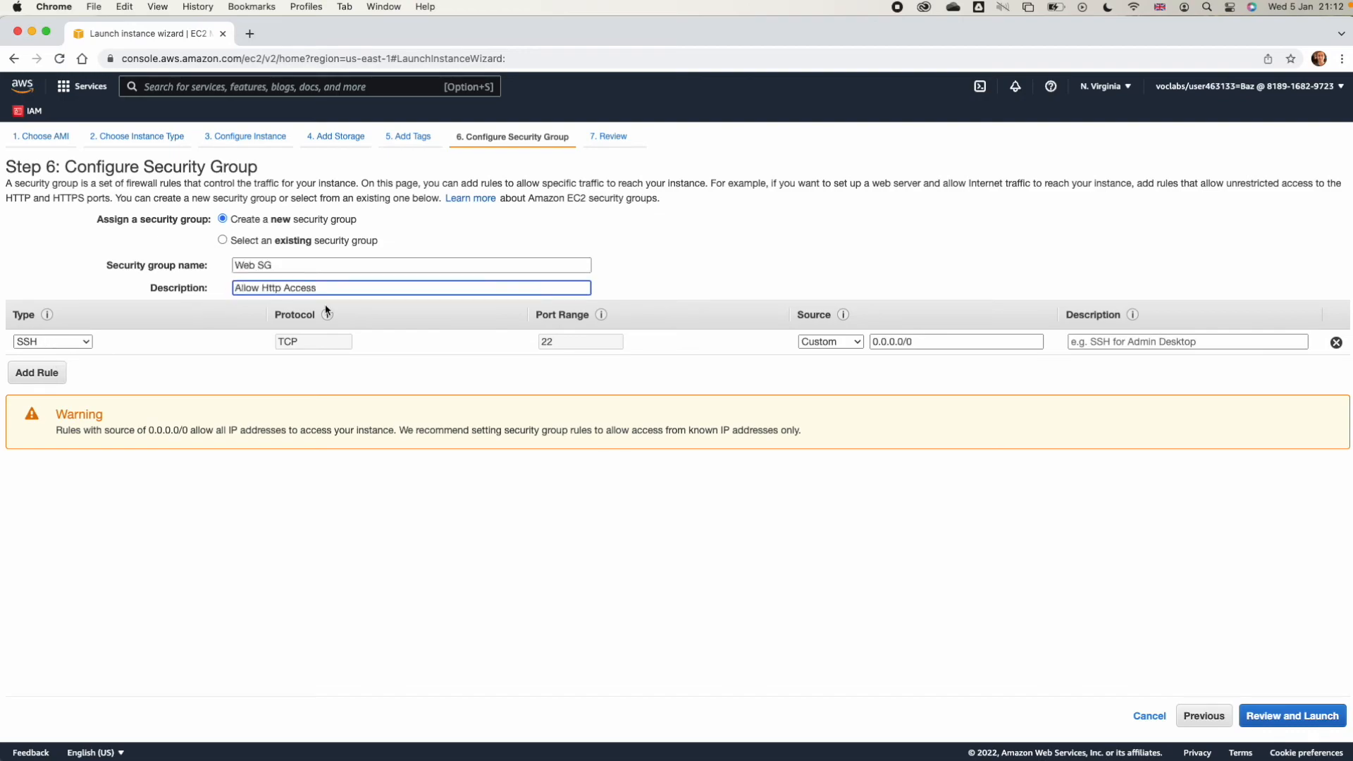
# Step: Add an HTTP rule to the security group with its source set to Anywhere
pyautogui.click(53, 375)
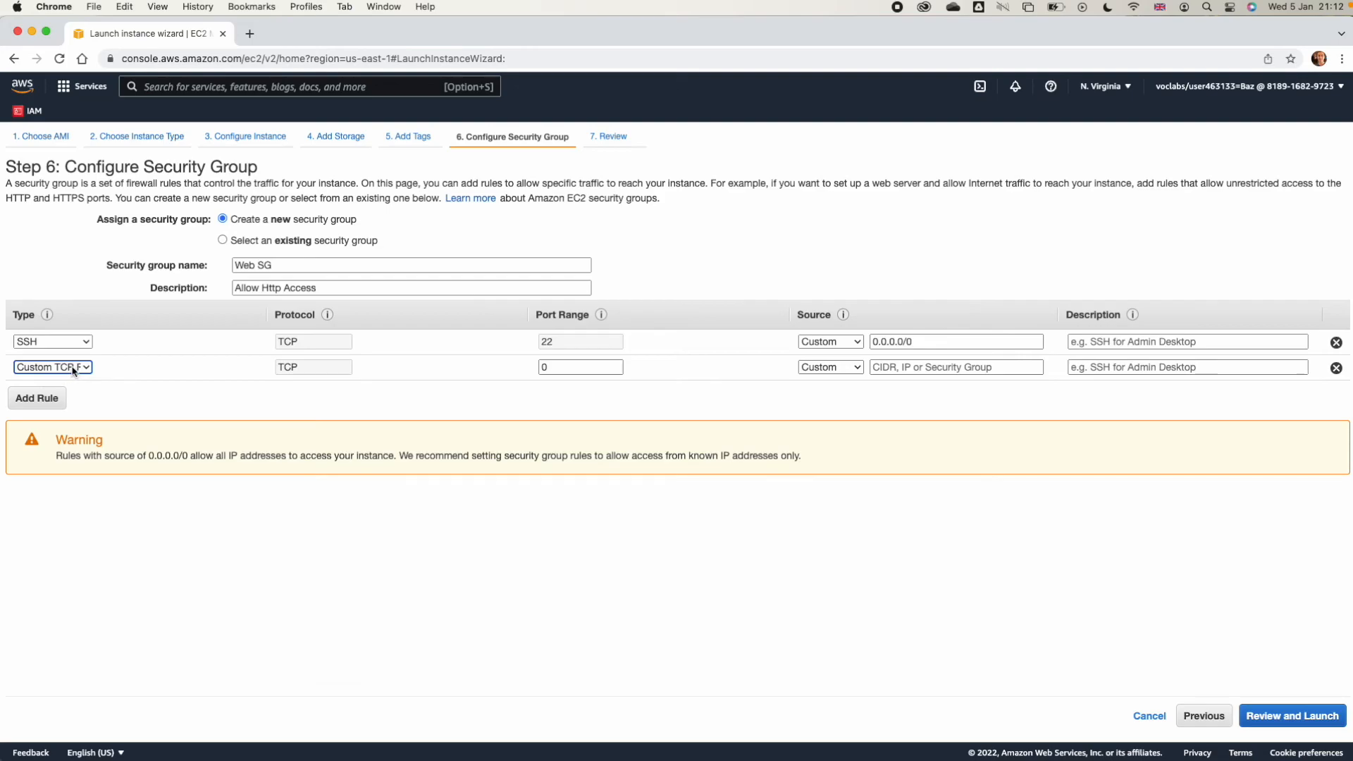
pyautogui.click(74, 368)
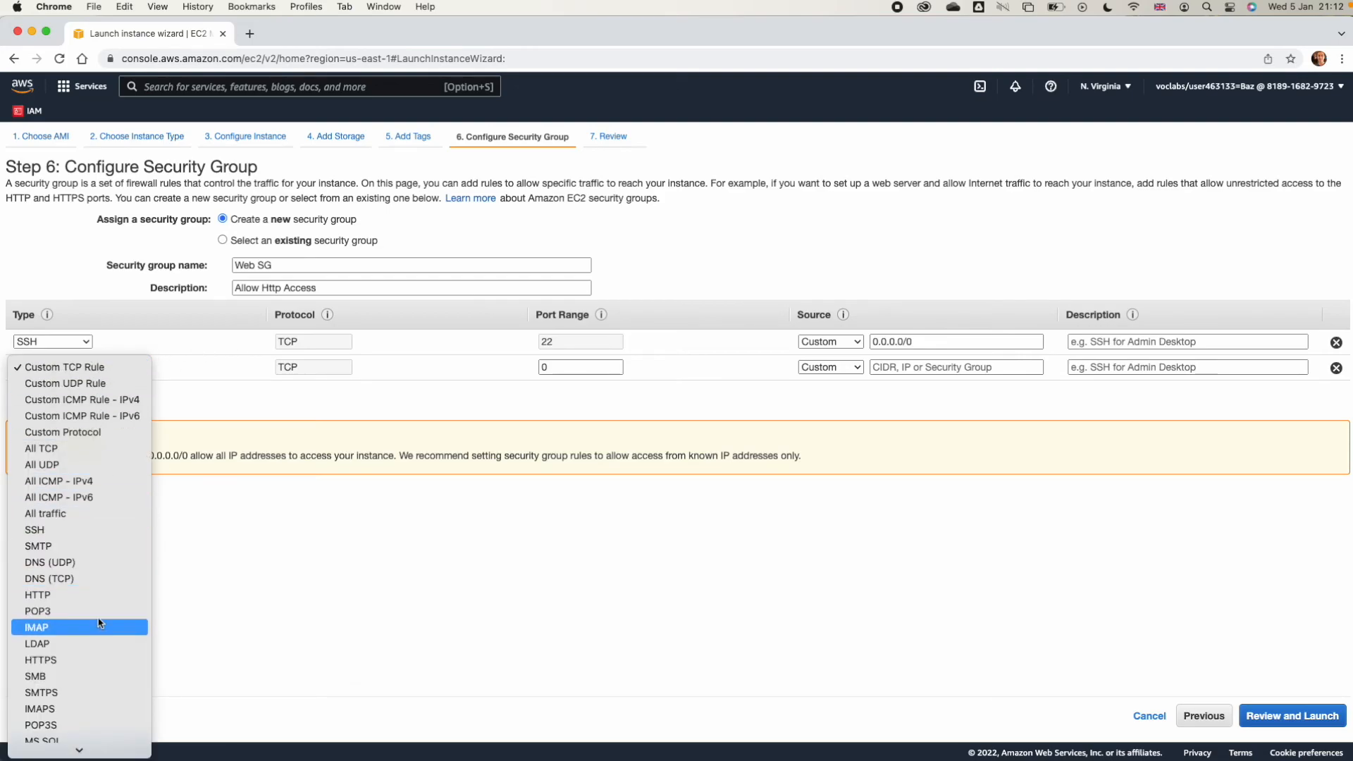
pyautogui.click(97, 595)
pyautogui.click(812, 367)
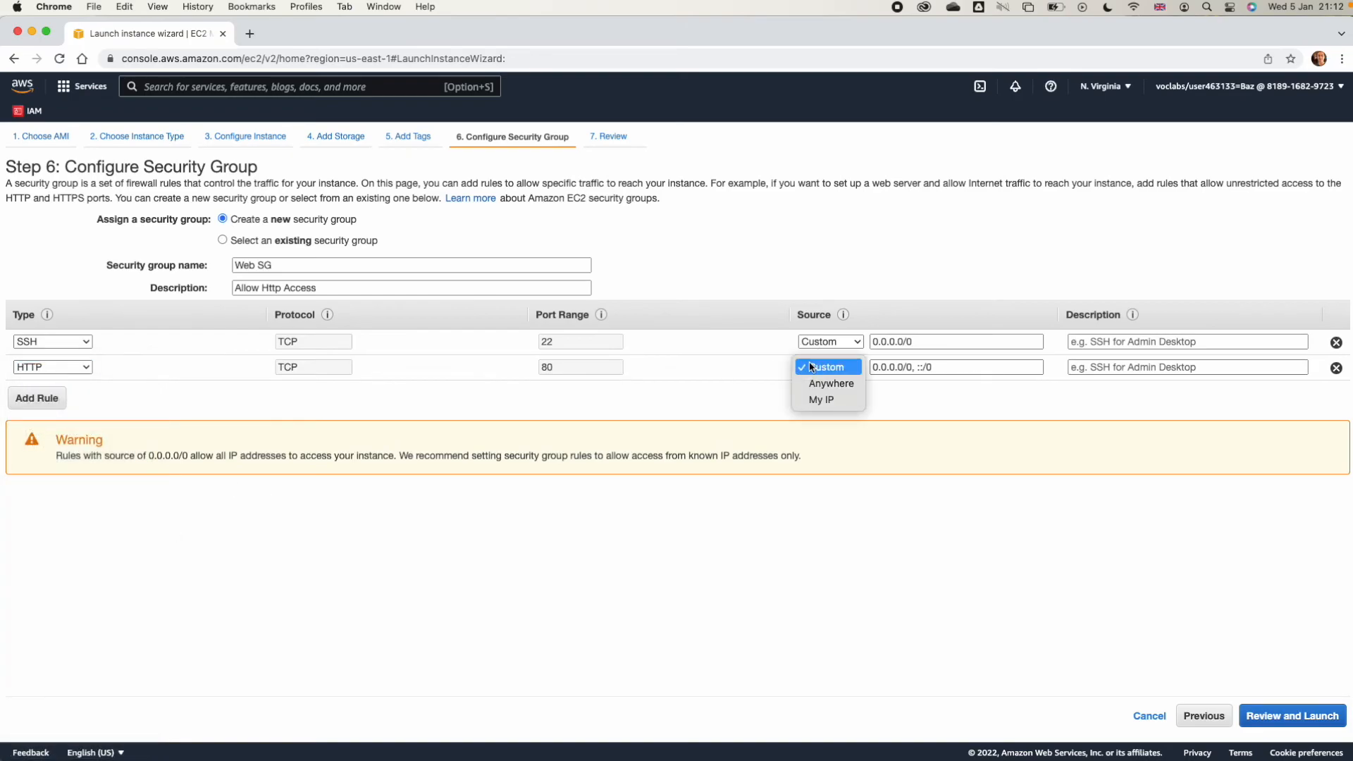
pyautogui.click(847, 382)
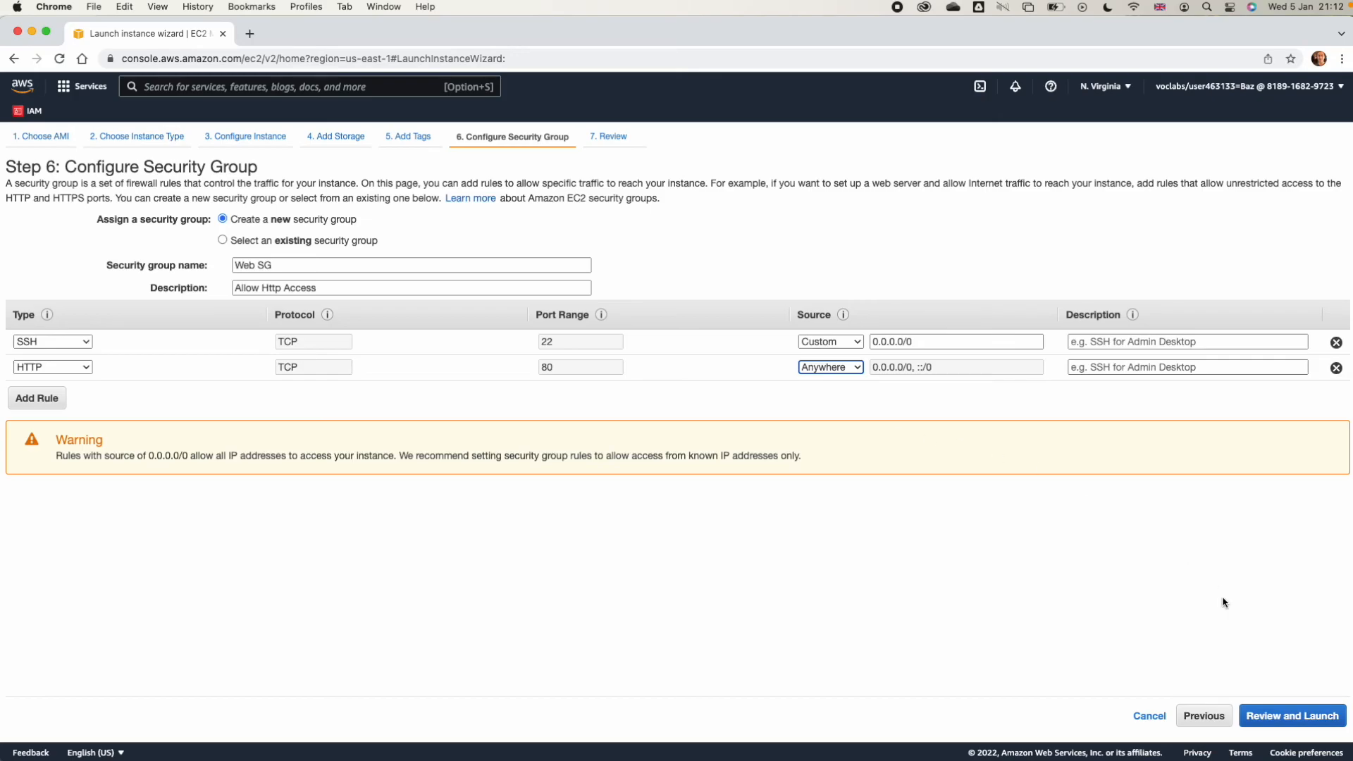
# Step: Review and launch the instance with the existing vockey RSA key pair, acknowledging access to its private key file
pyautogui.click(1320, 715)
pyautogui.click(1323, 718)
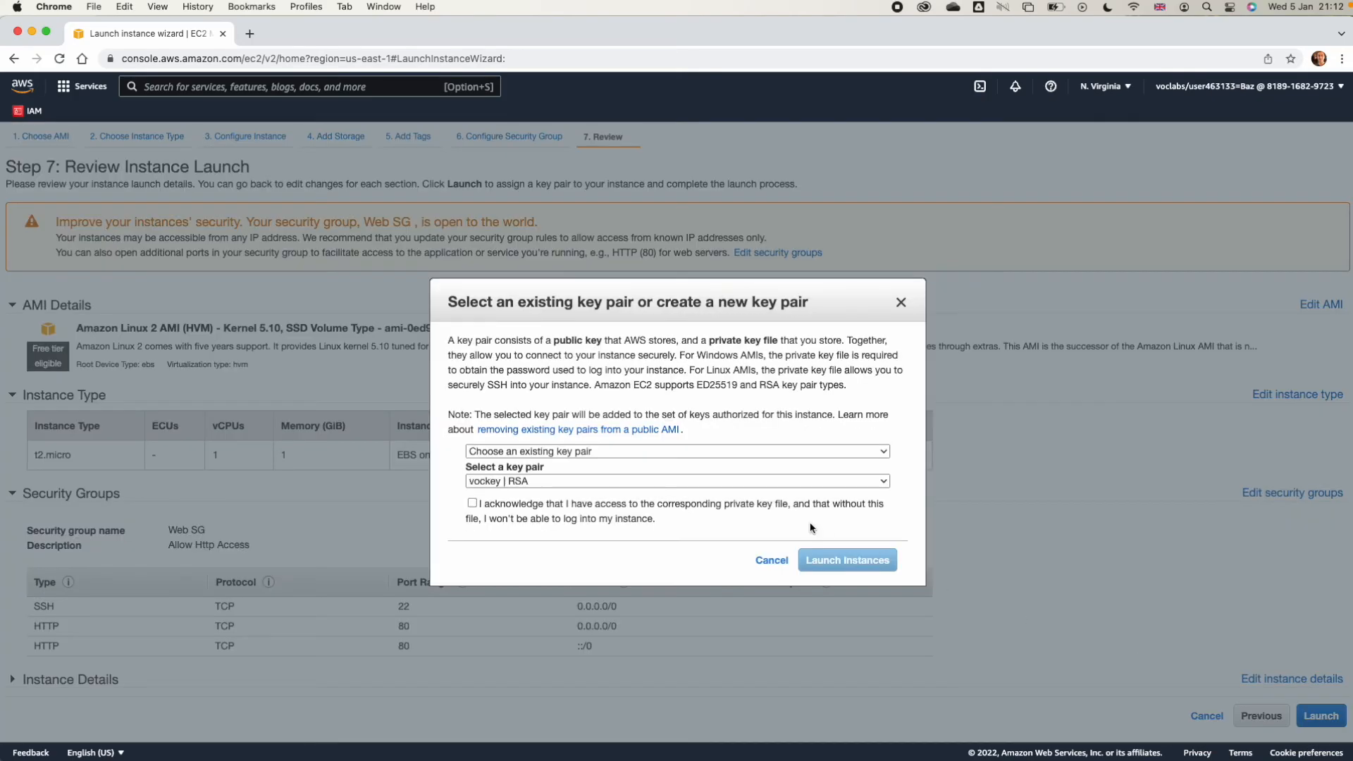
pyautogui.click(769, 506)
pyautogui.click(849, 561)
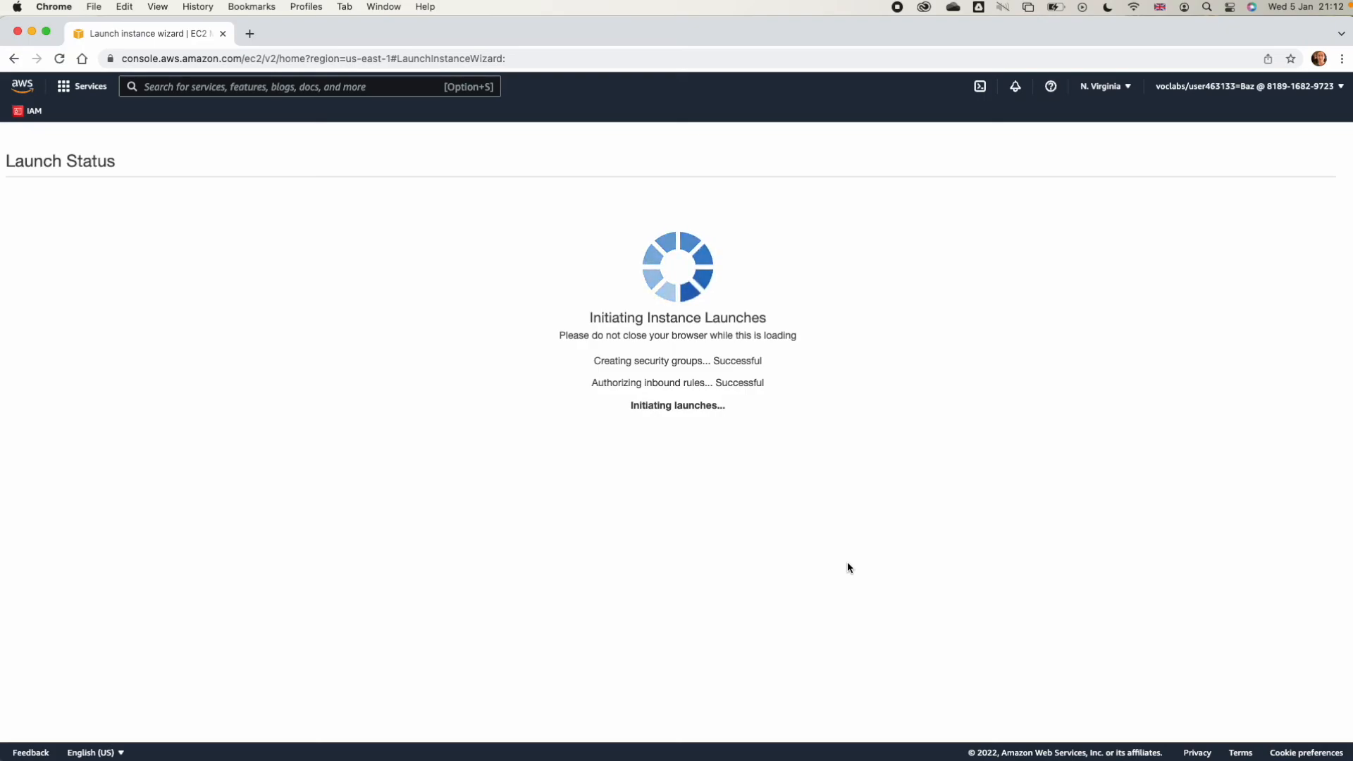
# Step: Refresh the instances list, then select the Web Server instance and copy its public IPv4 address
pyautogui.click(889, 148)
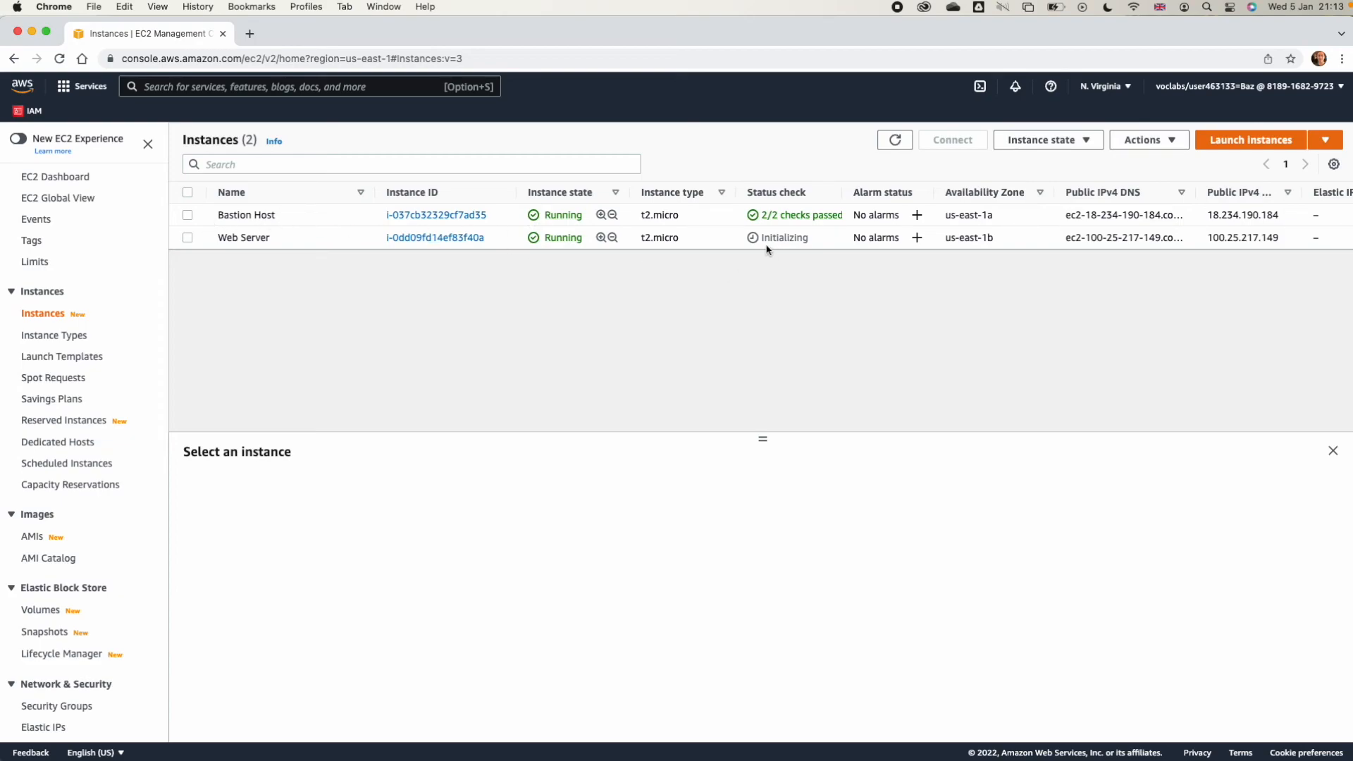
pyautogui.click(895, 140)
pyautogui.click(188, 238)
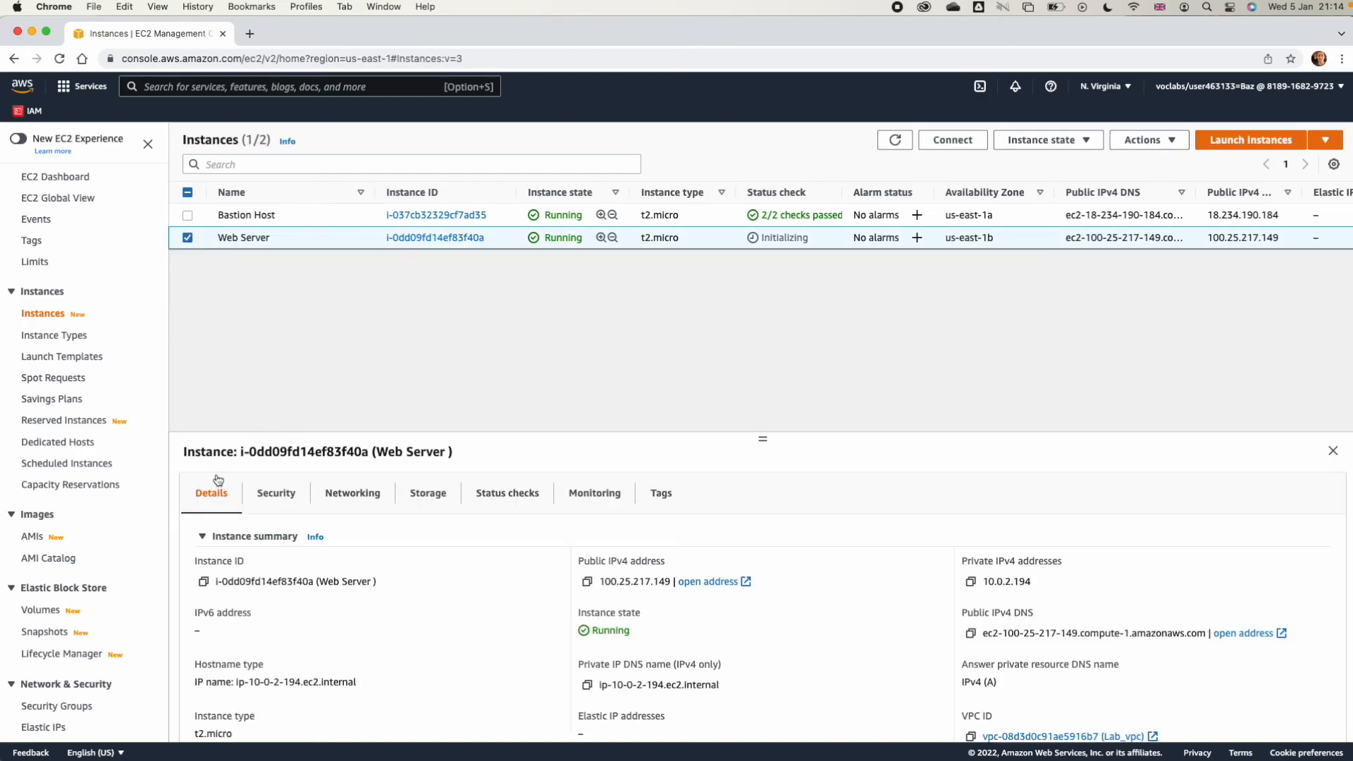
pyautogui.click(587, 581)
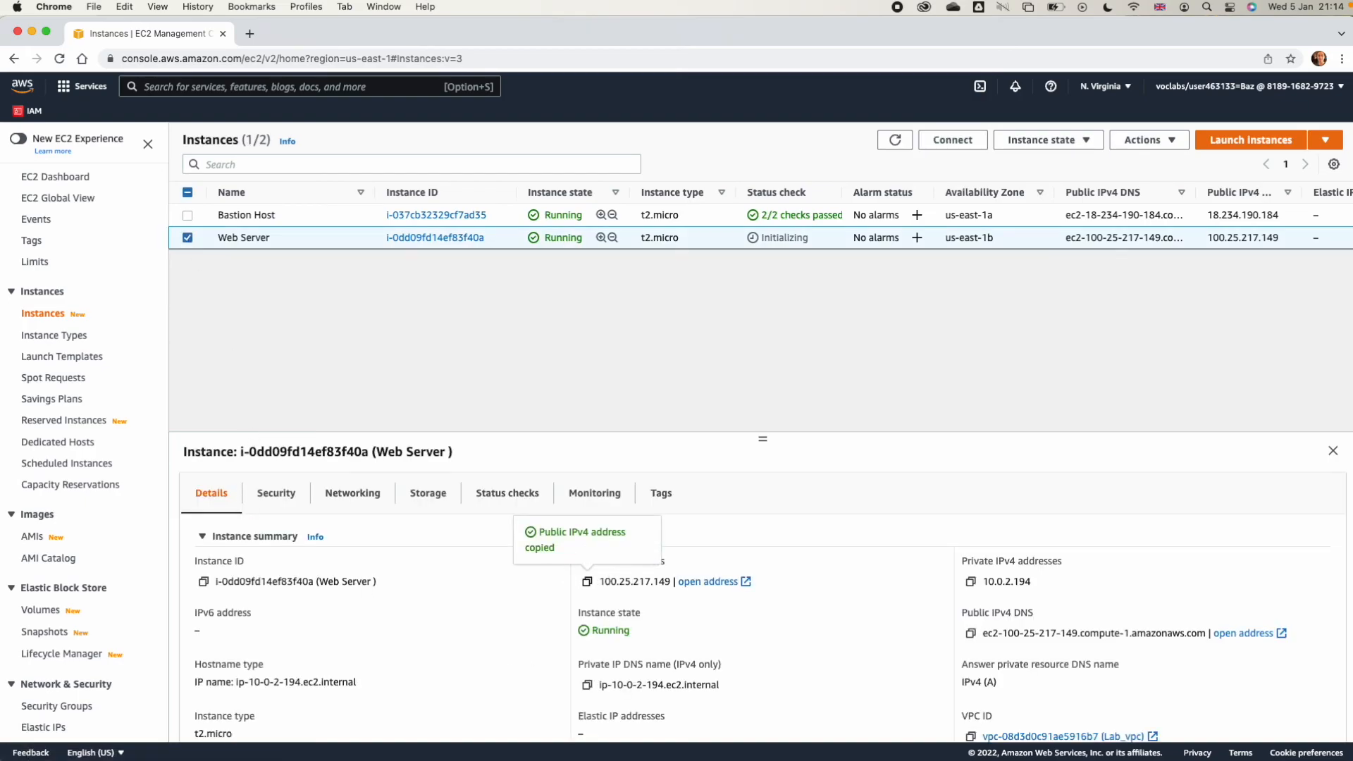
# Step: Load the Web Server's copied public IPv4 address in a new browser tab to test the site
pyautogui.click(250, 36)
pyautogui.press('super+v')
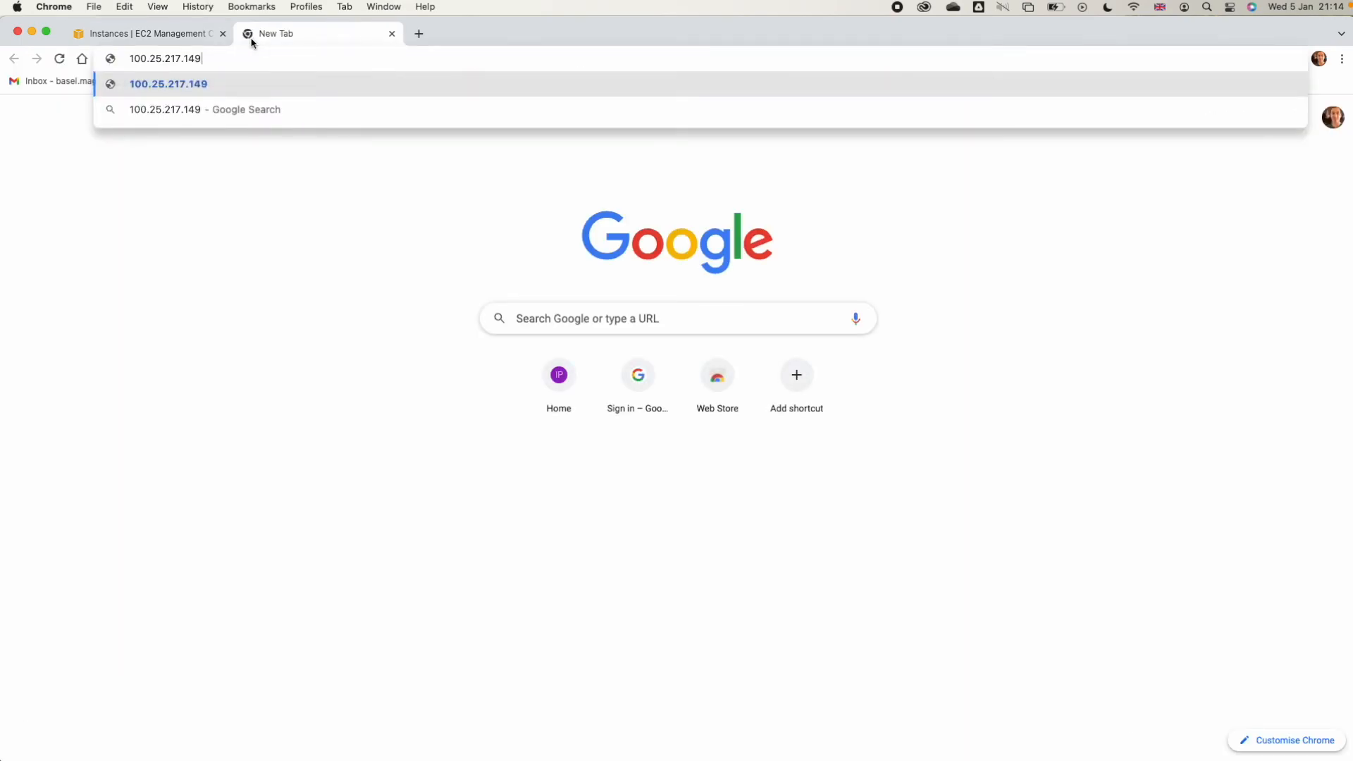
pyautogui.press('Return')
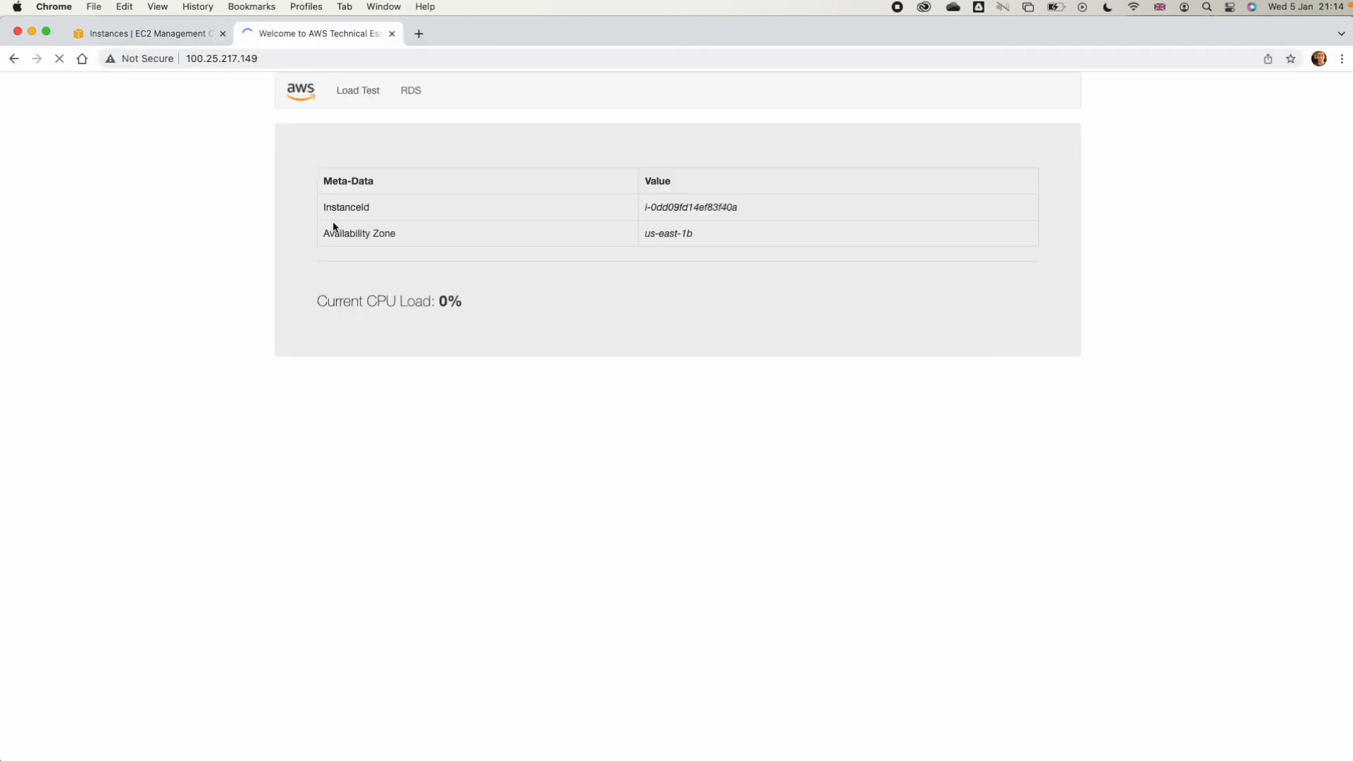